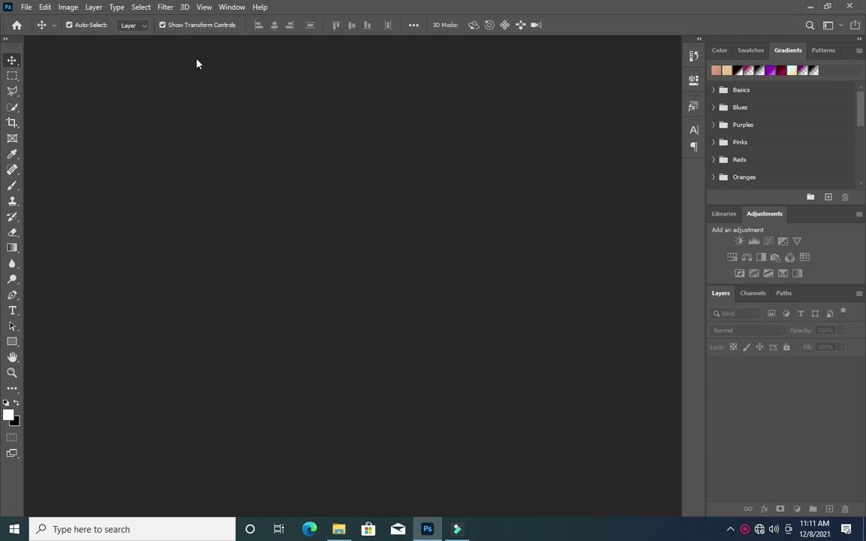
Create a new A5 print document (1748 × 2480 px, 300 ppi) with units in inches.
click(27, 10)
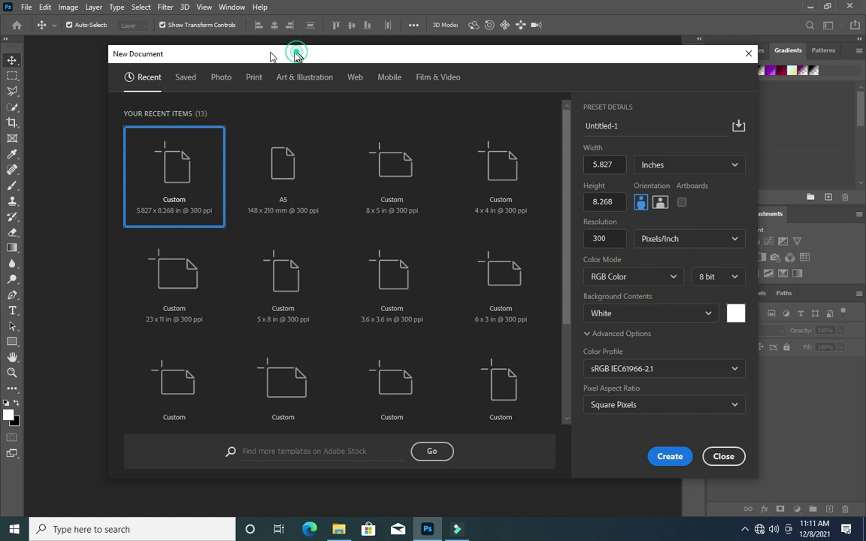
drag(295, 54, 244, 54)
click(202, 77)
click(233, 285)
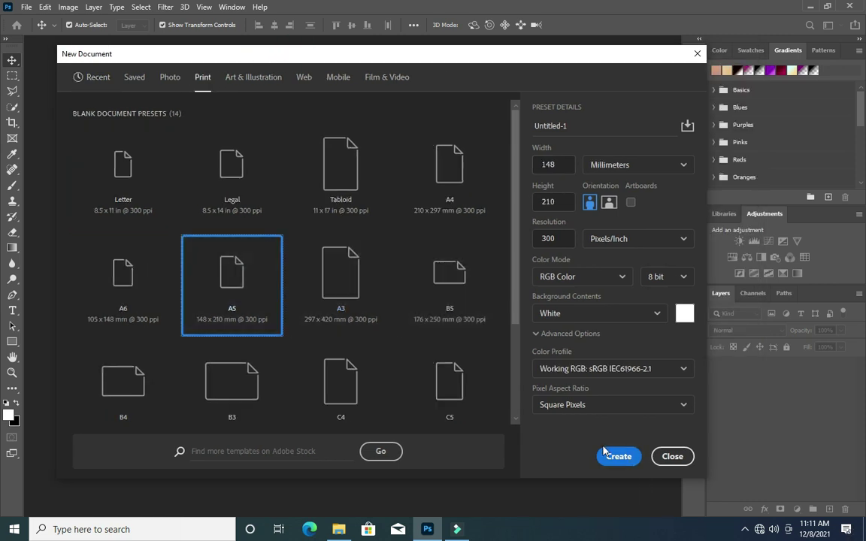
click(615, 167)
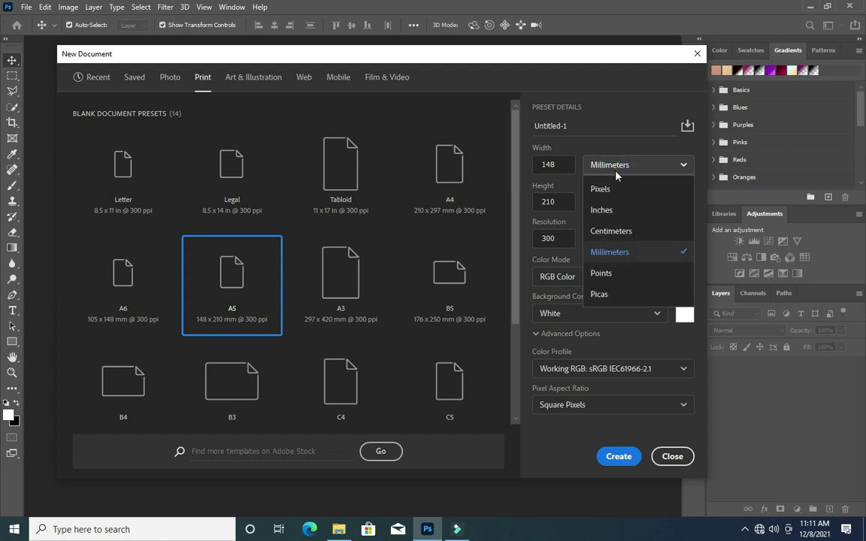
click(611, 213)
click(619, 457)
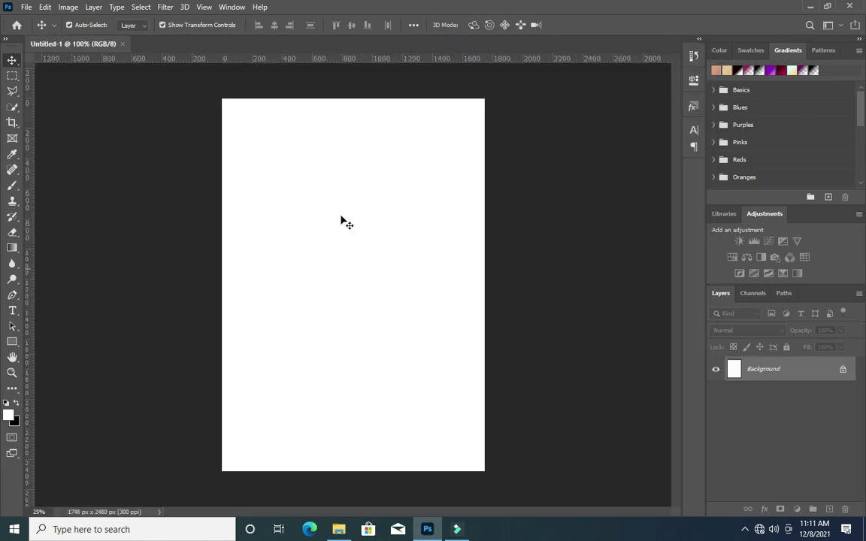
Add a Gradient Fill layer and set its left colour stop to near-black dark red.
click(798, 510)
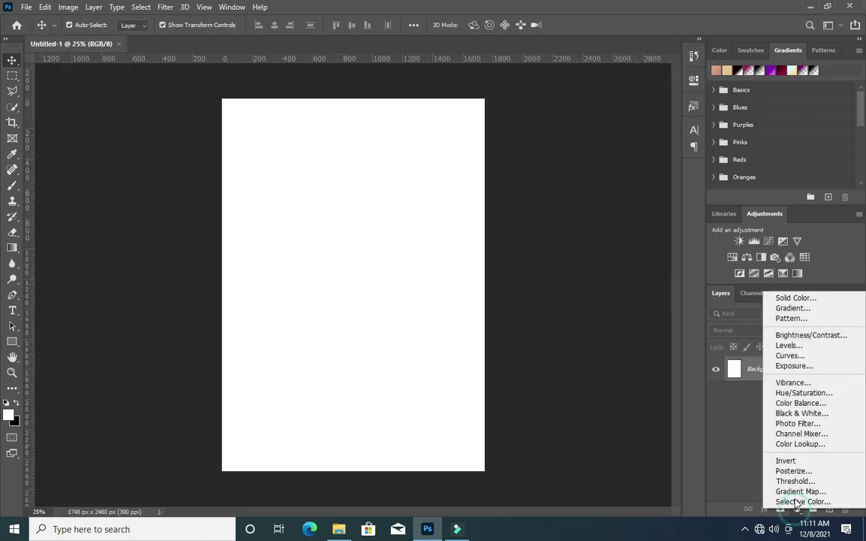
click(794, 310)
click(629, 170)
click(557, 296)
click(612, 347)
click(684, 283)
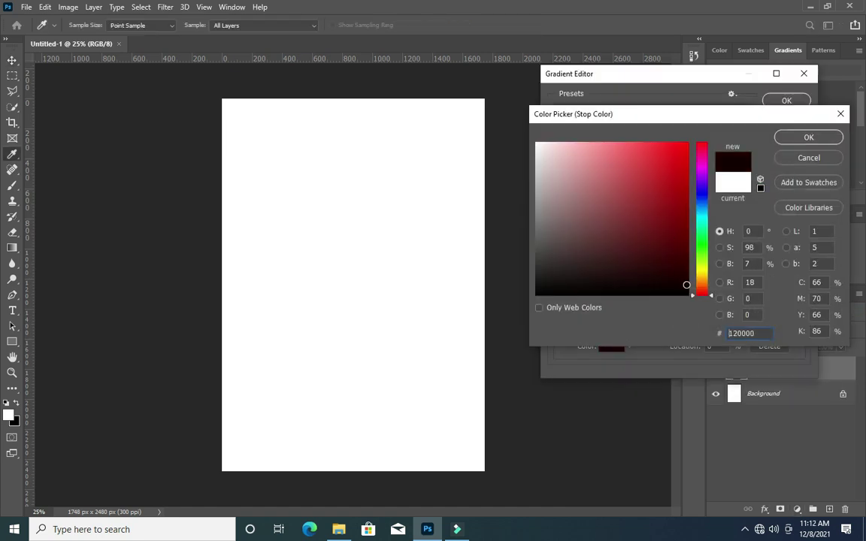
click(805, 140)
Add middle colour stops at 50% and 41%, set right-end opacity to 76%, and accept the gradient.
click(679, 295)
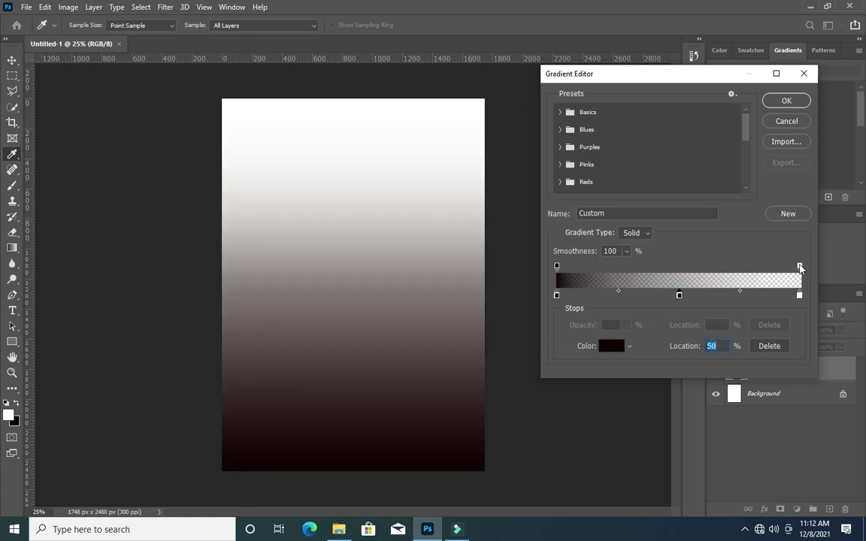
click(800, 266)
mouse_move(579, 325)
mouse_down()
mouse_move(636, 329)
mouse_move(624, 330)
mouse_up()
drag(681, 295, 655, 295)
click(778, 109)
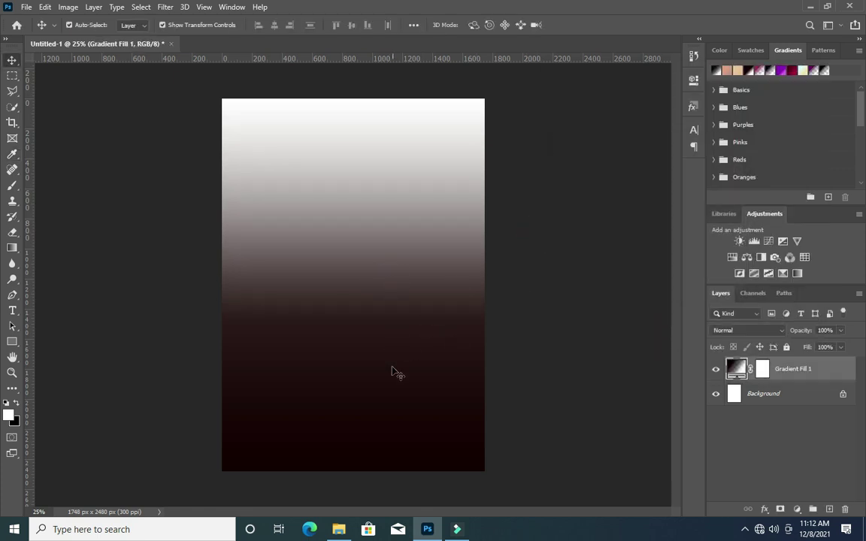
Place the pink-and-purple abstract background image enlarged over the page's middle.
click(342, 531)
drag(691, 211, 451, 364)
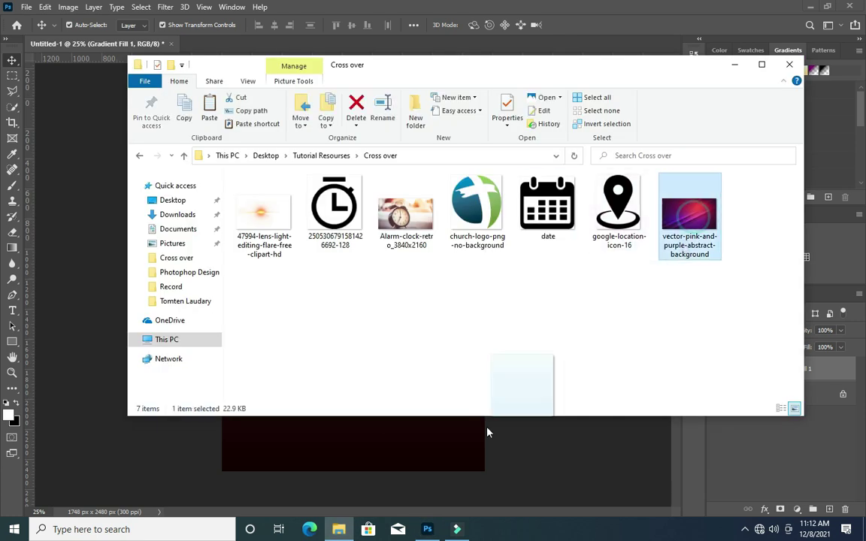
drag(354, 211, 353, 105)
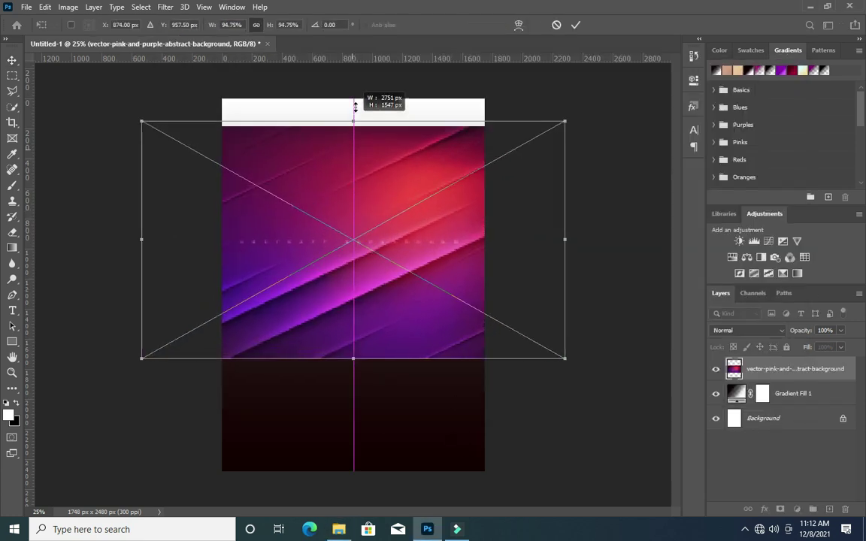
drag(359, 278, 365, 334)
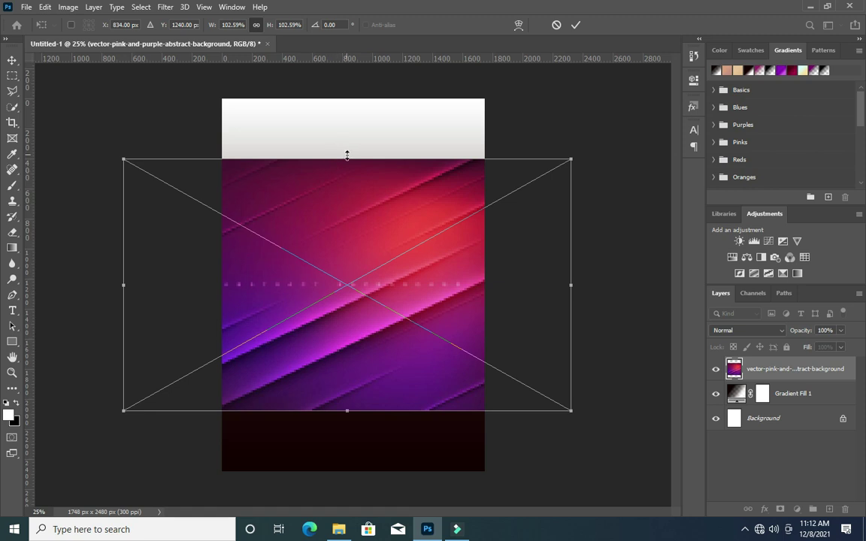
drag(347, 160, 347, 148)
click(576, 24)
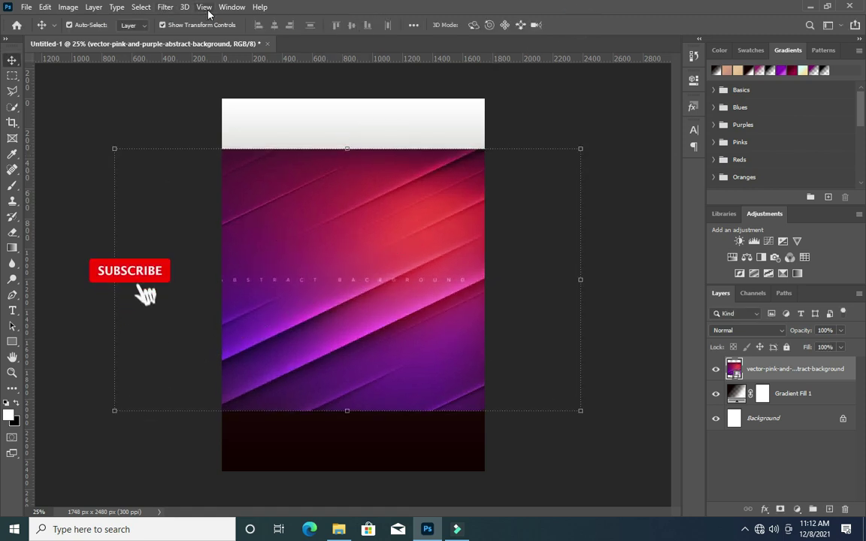
Apply a Gaussian Blur of 38.7 pixels to the pink image.
click(165, 6)
click(344, 188)
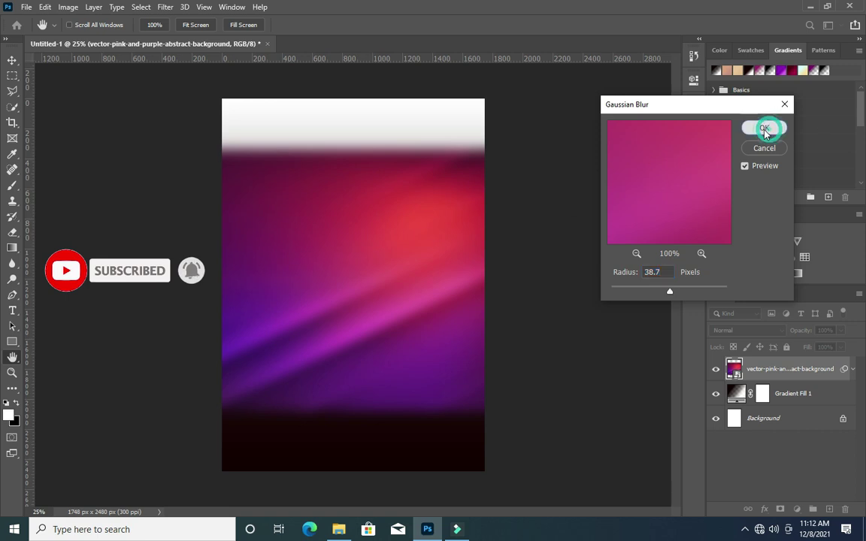
click(765, 129)
click(853, 369)
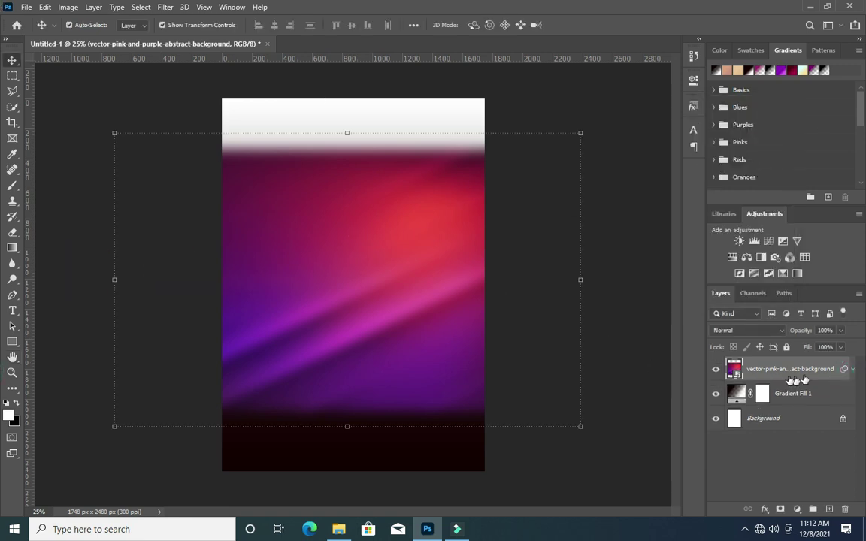
Set the pink image layer to Overlay and fade its top using a gradient on a new layer mask.
click(753, 333)
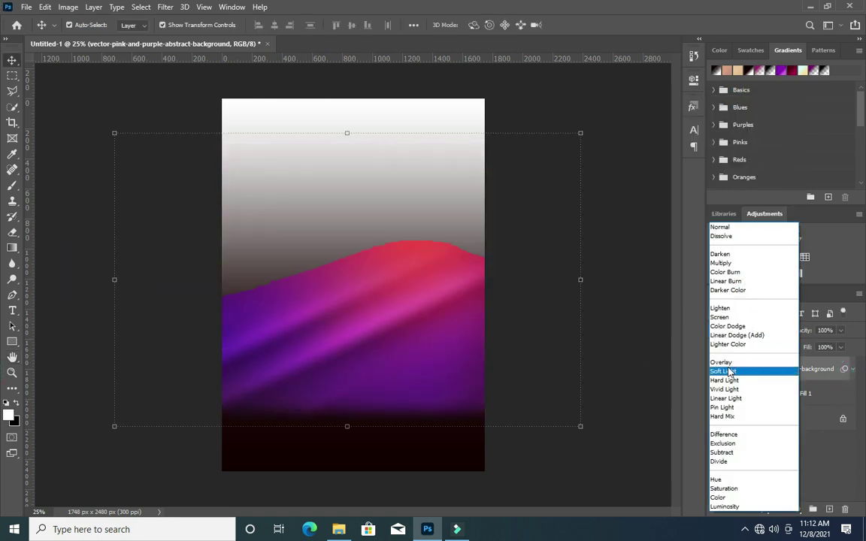
click(729, 363)
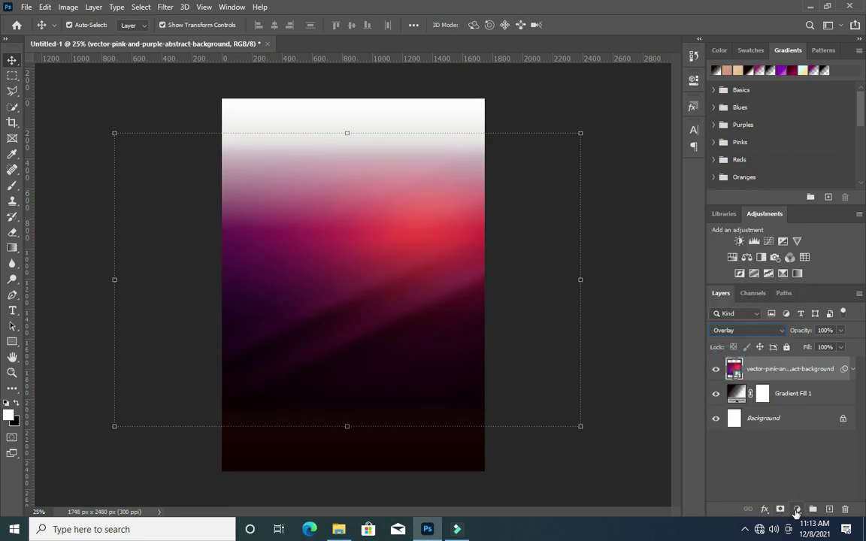
click(779, 510)
click(13, 246)
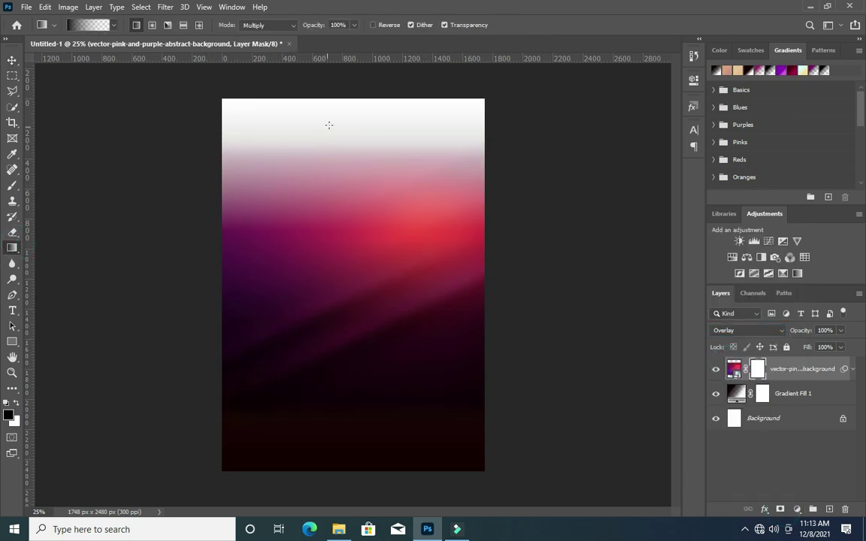
drag(362, 112, 363, 339)
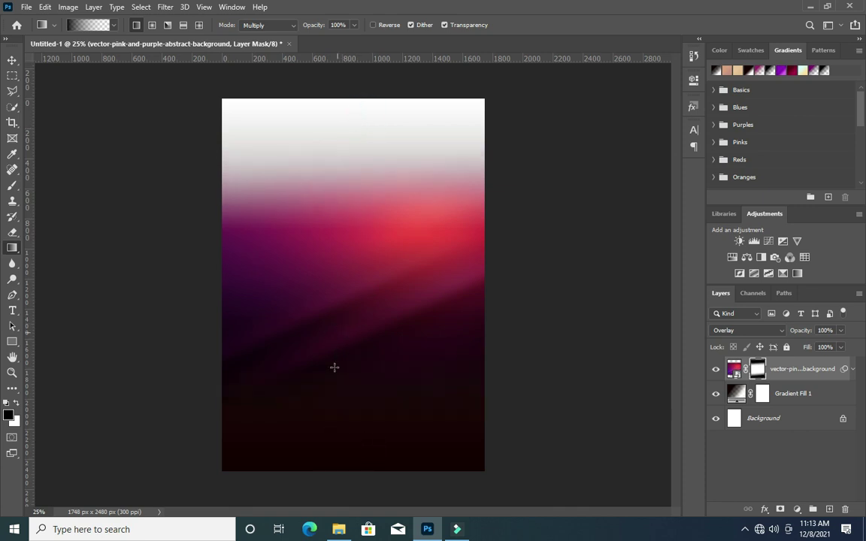
Return to the Move tool and select the Gradient Fill 1 layer.
click(11, 59)
click(70, 133)
click(510, 187)
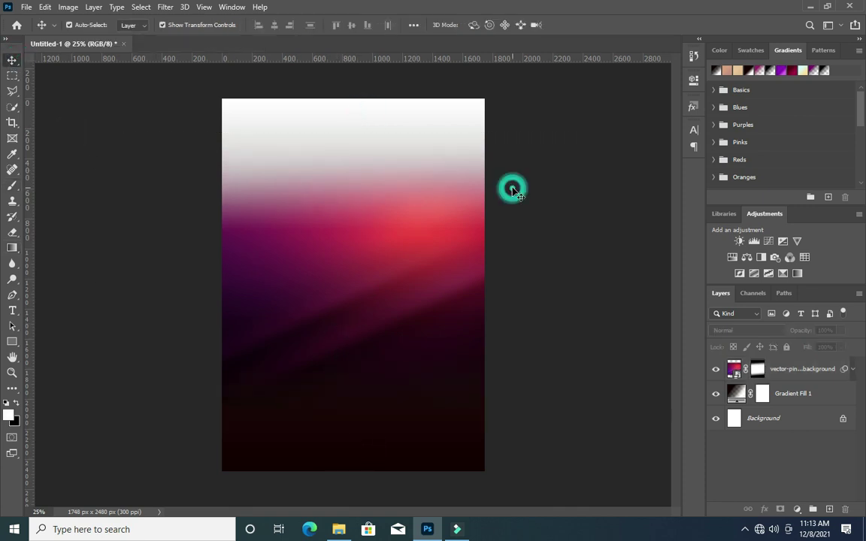
click(795, 395)
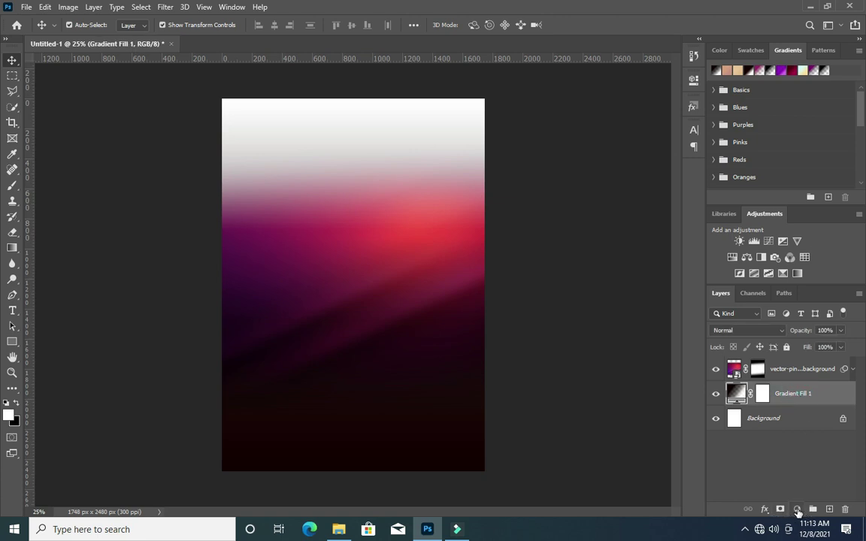
Add a greyish-pink Solid Color fill layer.
click(799, 510)
click(786, 296)
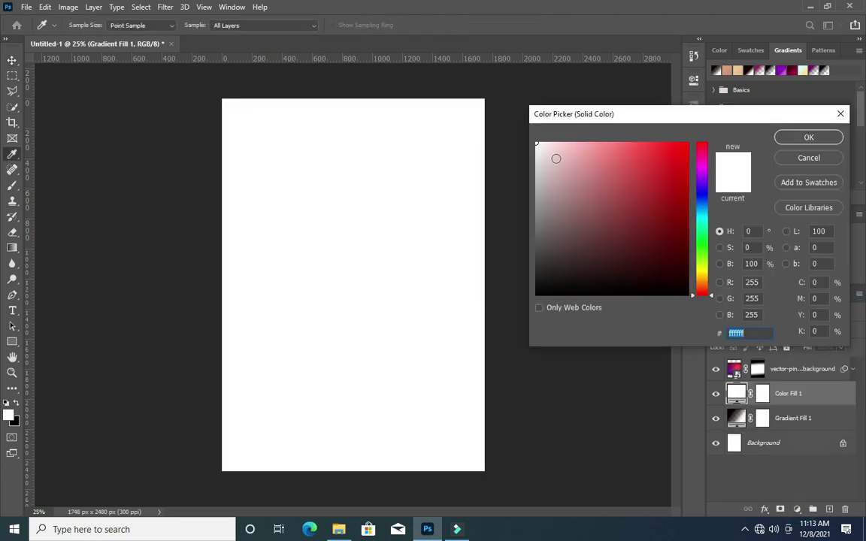
click(545, 173)
click(809, 137)
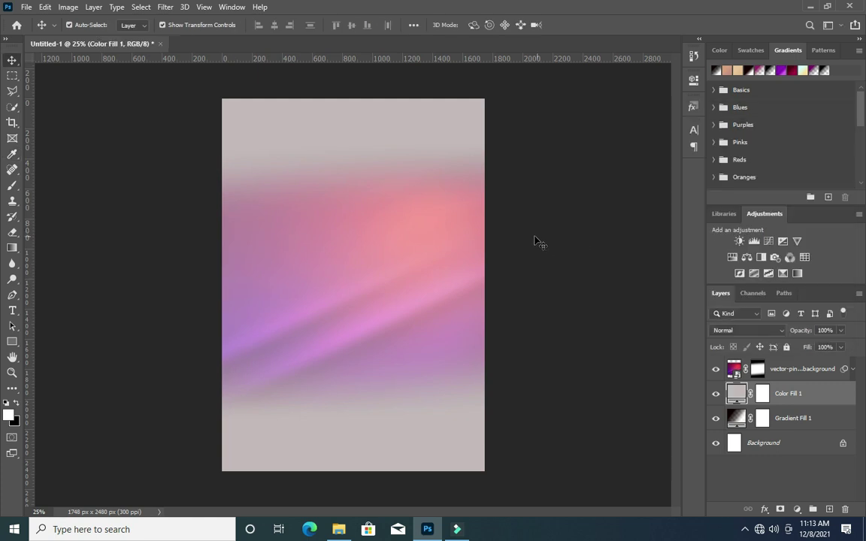
Rasterize the fill layer and apply the Color Halftone filter to it.
click(158, 7)
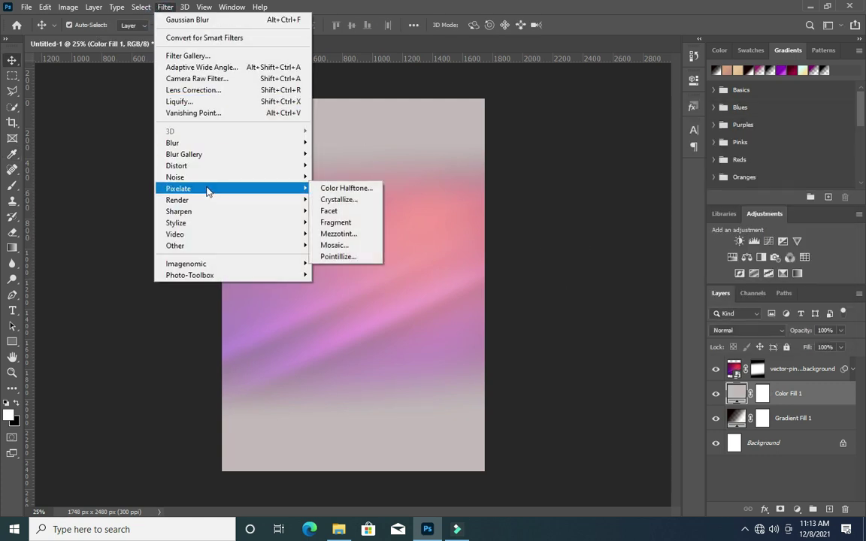
mouse_move(178, 189)
click(355, 188)
click(505, 202)
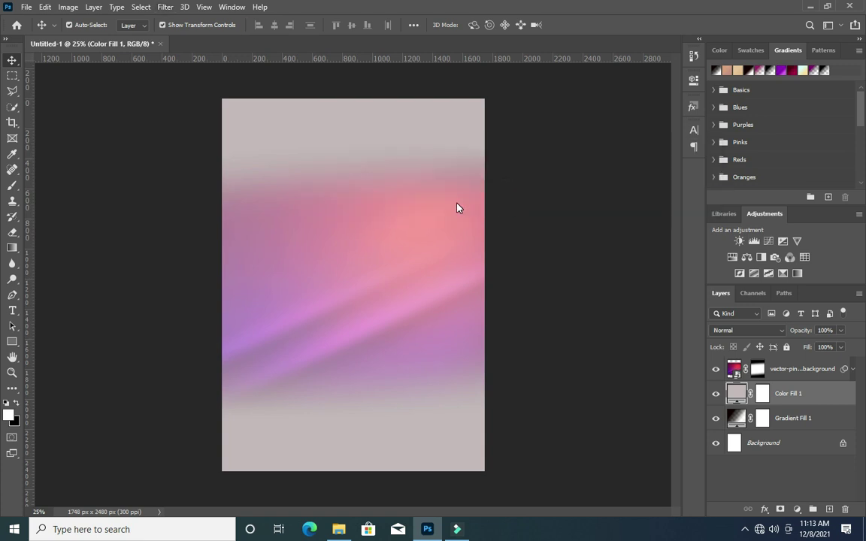
drag(450, 136, 594, 137)
click(645, 156)
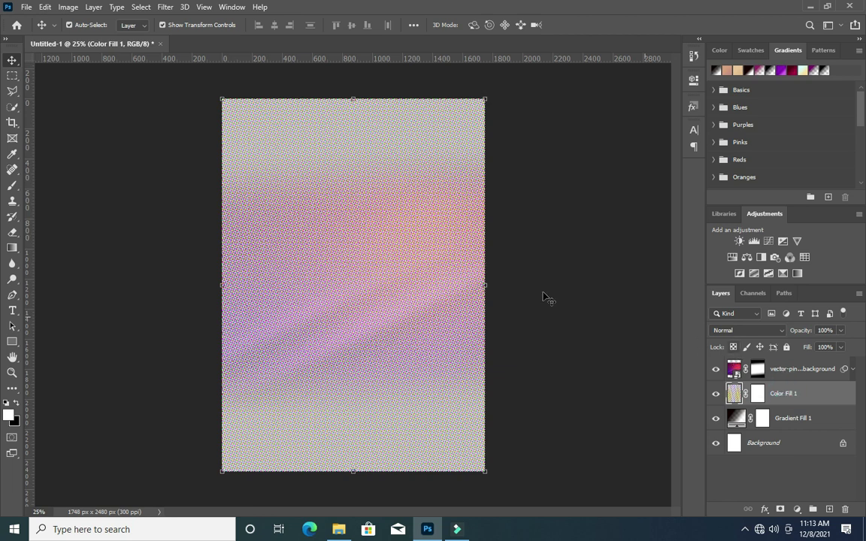
Blend the halftone layer in Overlay mode and select the blurred pink image layer.
click(748, 330)
click(725, 359)
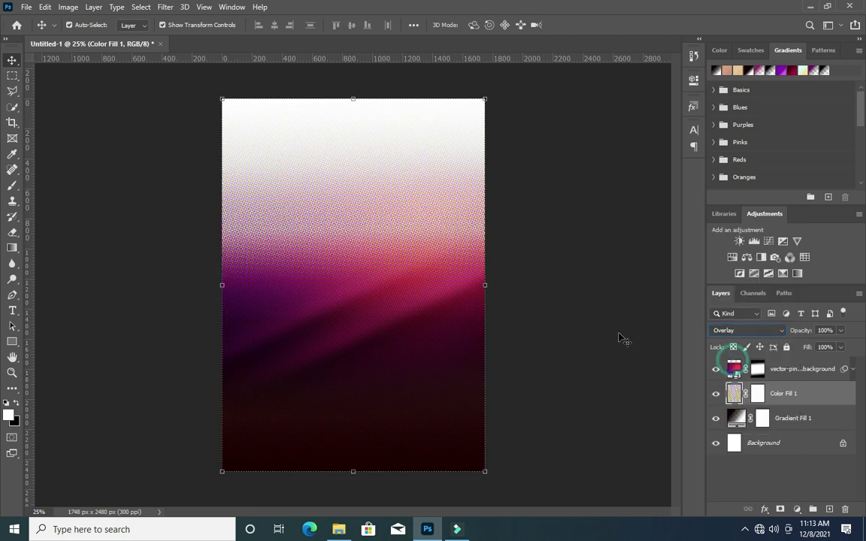
click(579, 323)
click(445, 342)
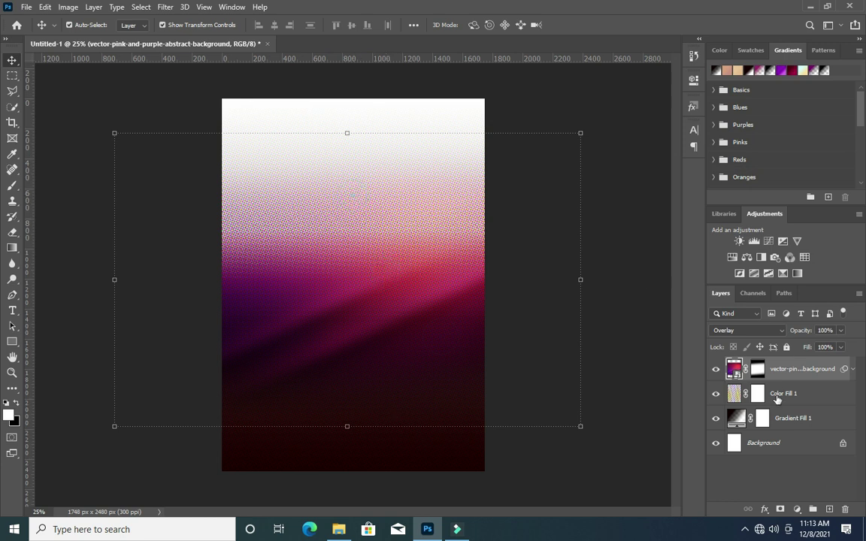
Change Gradient Fill 1's right colour stop from white to dusty pink #a35f5f.
double_click(736, 419)
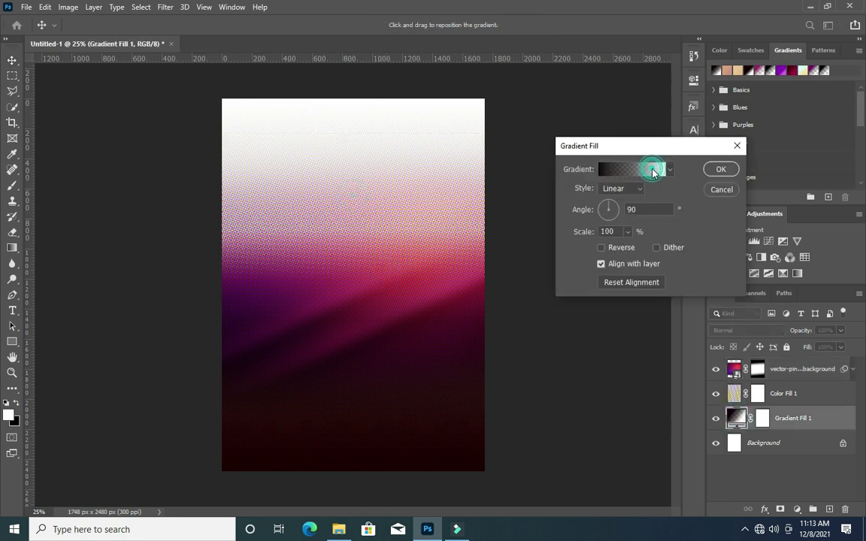
click(653, 172)
click(801, 294)
click(609, 345)
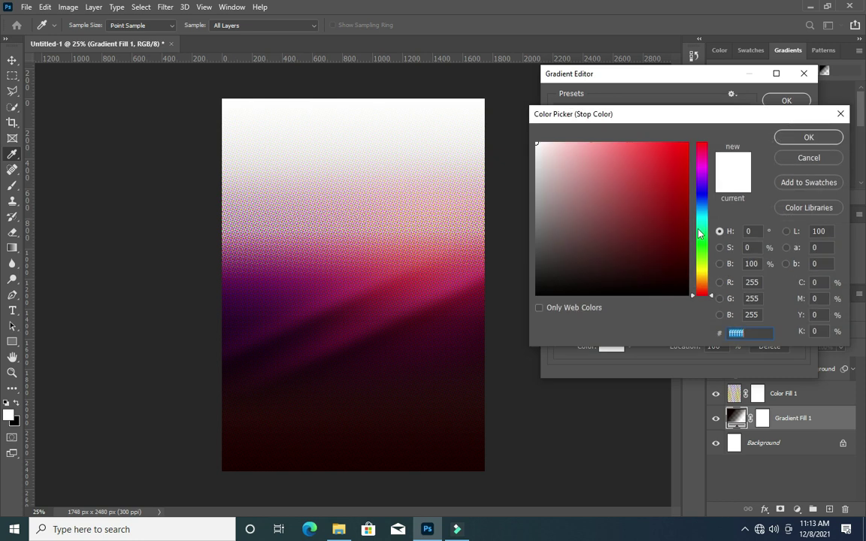
drag(679, 218, 592, 184)
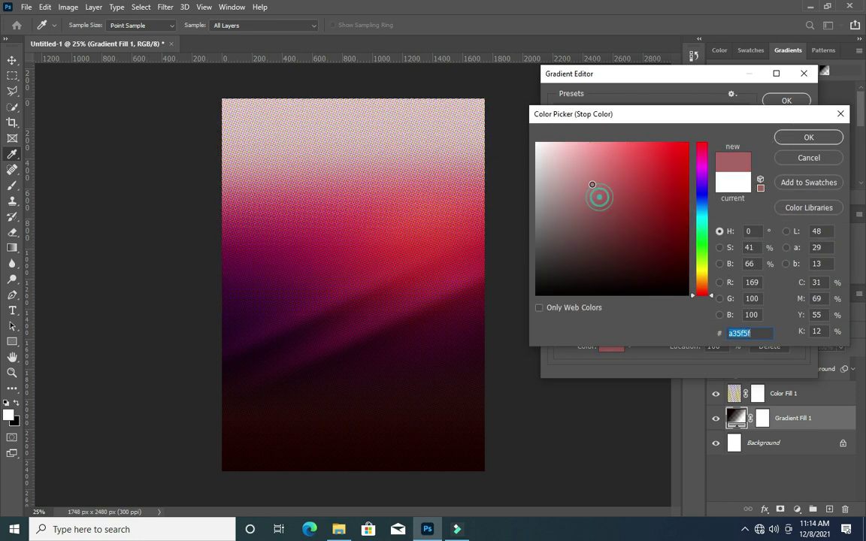
key(Return)
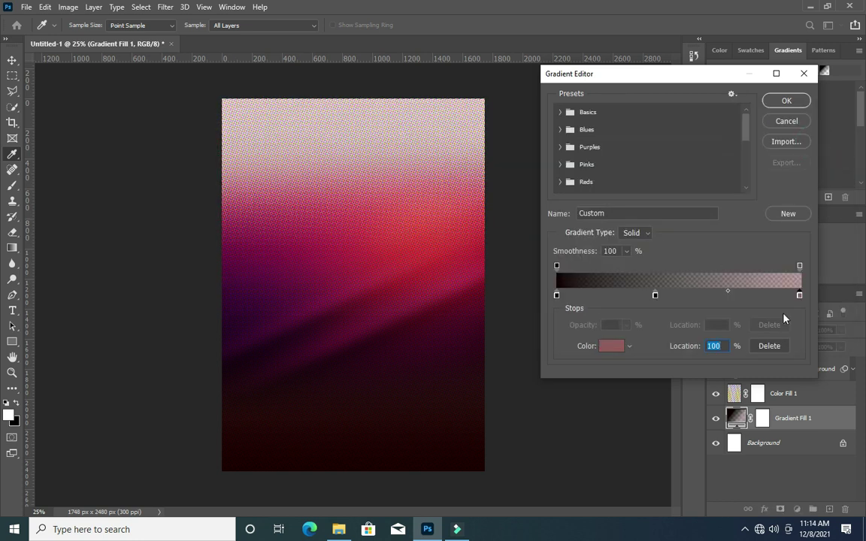
click(787, 101)
click(720, 169)
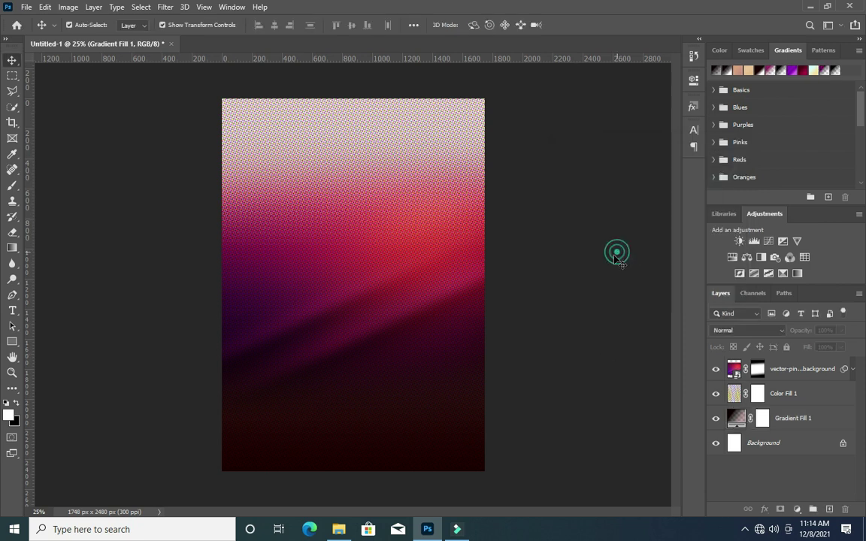
click(450, 306)
Add a Levels adjustment with output white at 125, clipped to the pink abstract layer.
click(797, 509)
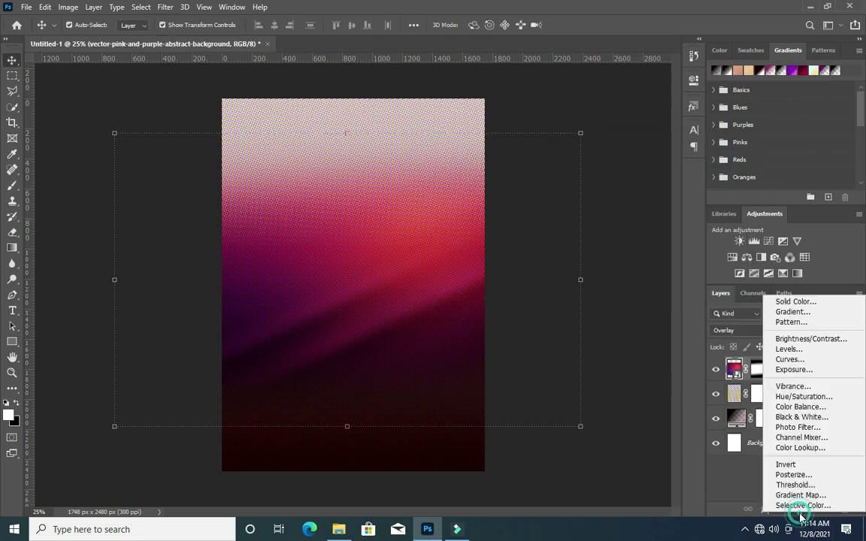
click(788, 350)
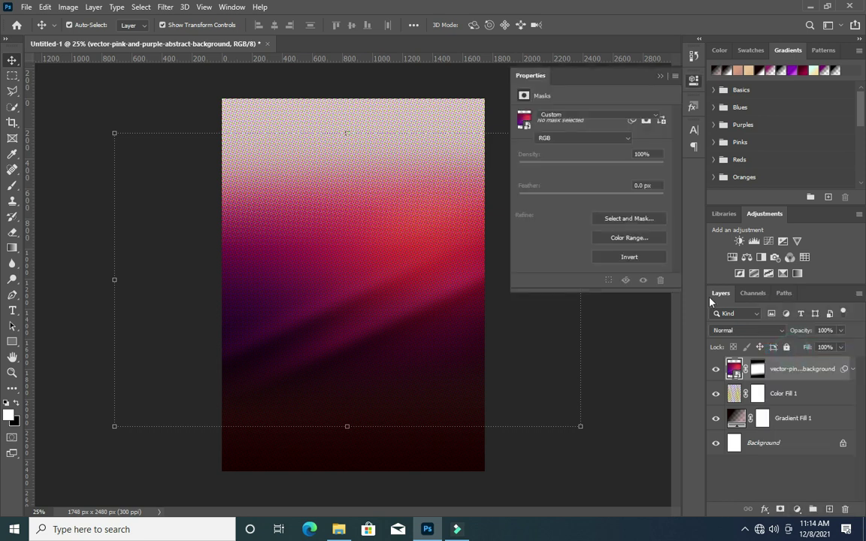
mouse_move(662, 239)
mouse_down()
mouse_move(587, 241)
mouse_move(599, 239)
mouse_up()
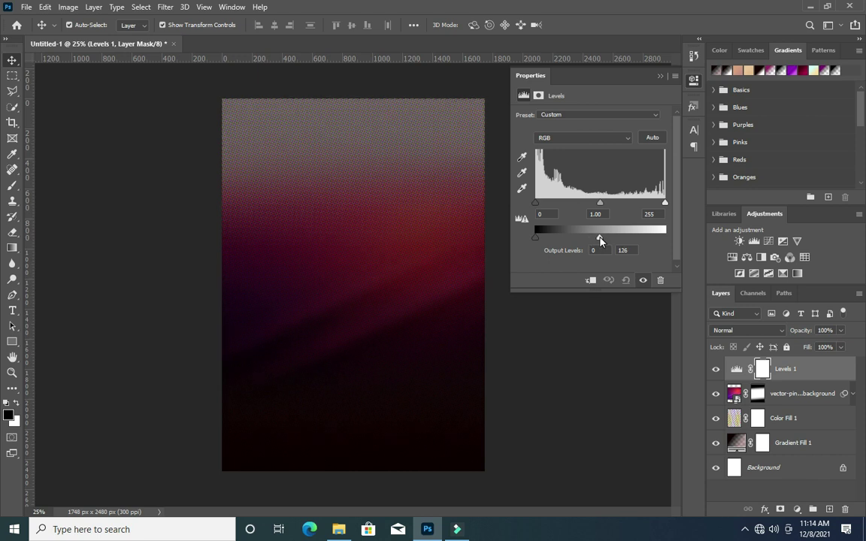
click(593, 281)
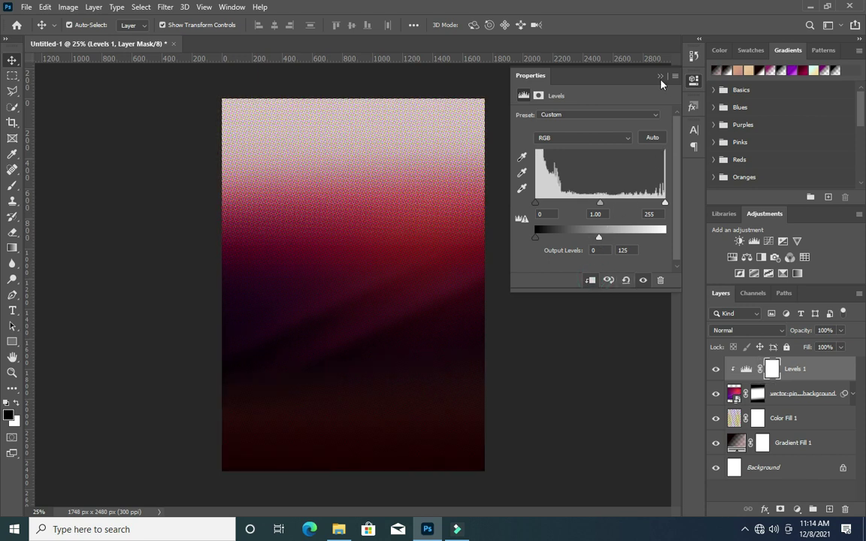
click(661, 76)
Place the alarm-clock photo enlarged across the poster's upper half.
click(339, 529)
mouse_move(406, 214)
mouse_down()
mouse_move(319, 413)
mouse_move(299, 303)
mouse_up()
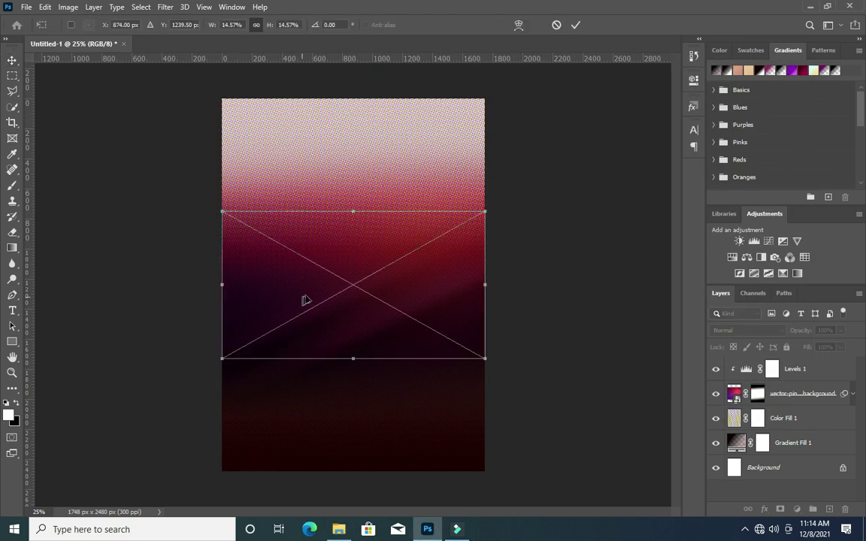
drag(355, 209, 356, 135)
drag(368, 186, 368, 146)
click(576, 24)
mouse_move(385, 195)
mouse_down()
mouse_move(397, 201)
mouse_move(392, 194)
mouse_up()
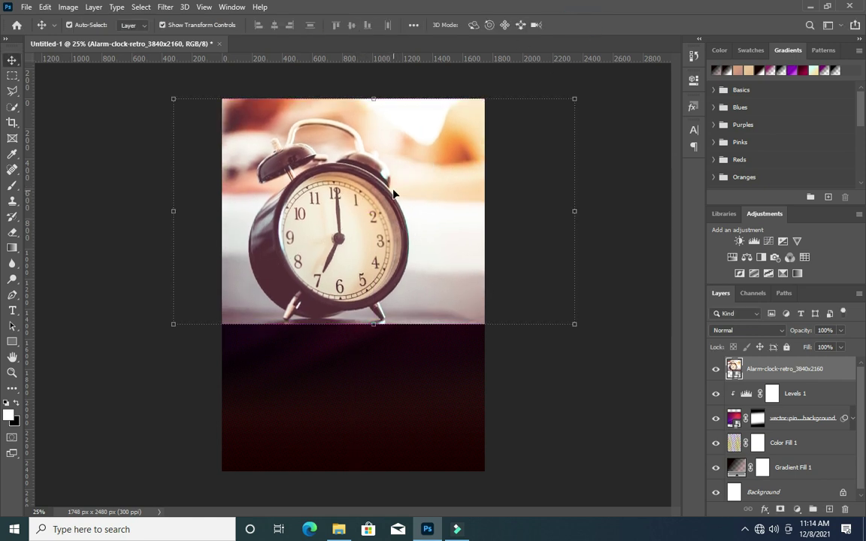
Reorder layers so Alarm-clock sits above the pink background and Color Fill 1 below it.
drag(789, 369, 787, 431)
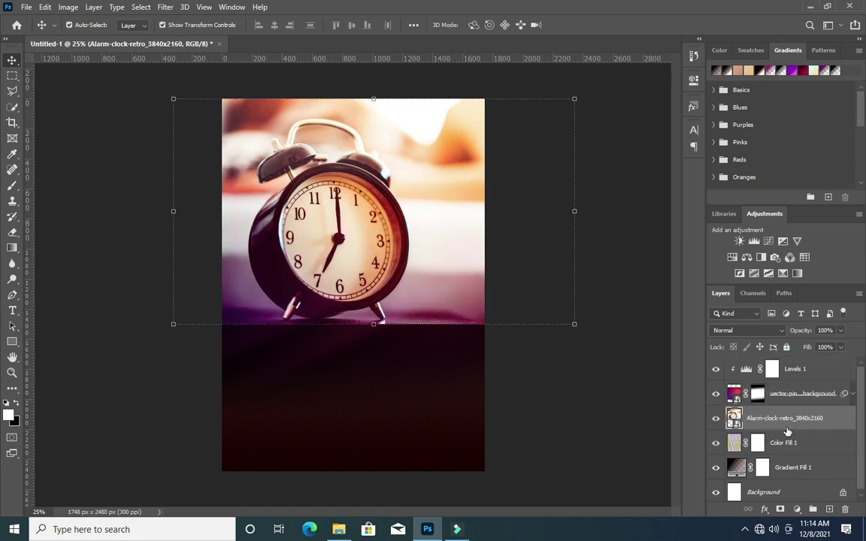
click(602, 268)
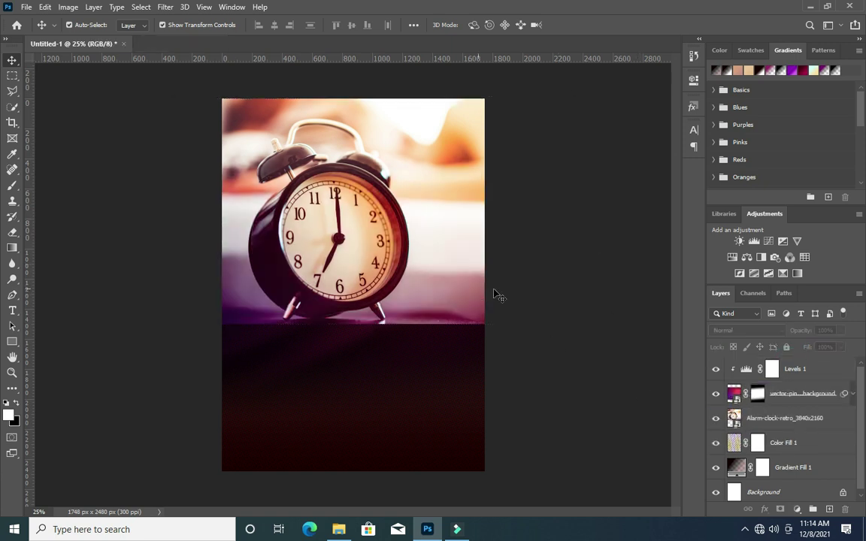
drag(786, 443, 778, 387)
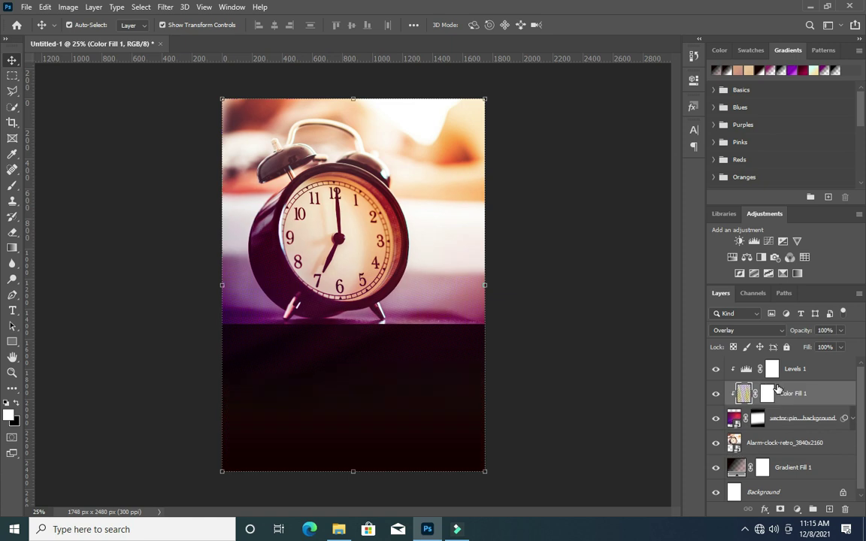
click(788, 421)
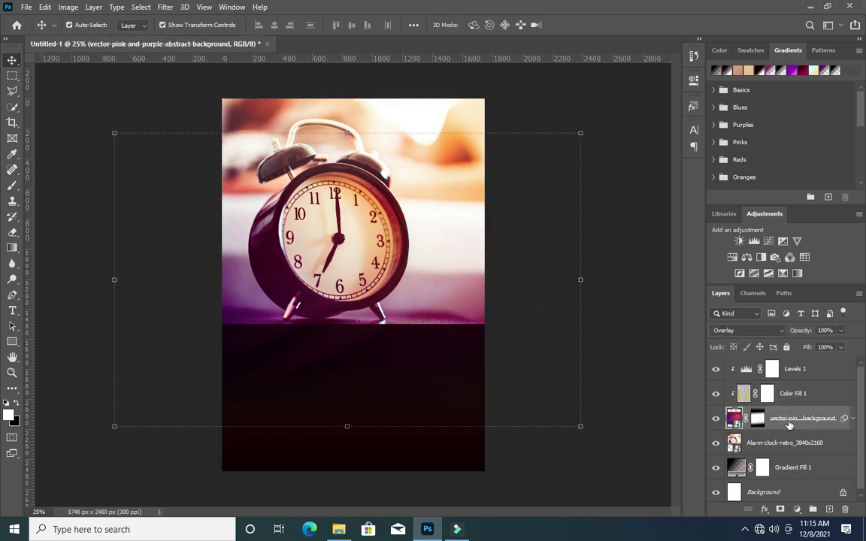
drag(781, 443, 774, 414)
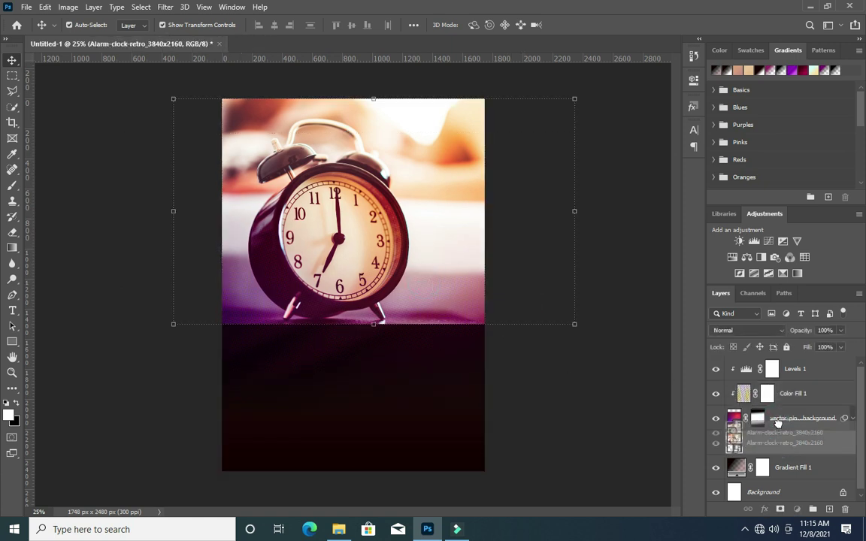
key(alt+bracketright)
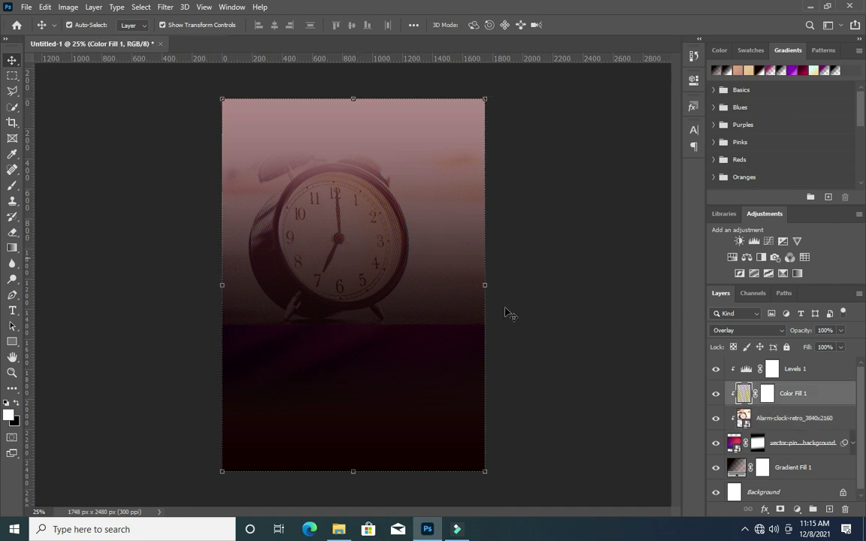
drag(796, 396, 784, 426)
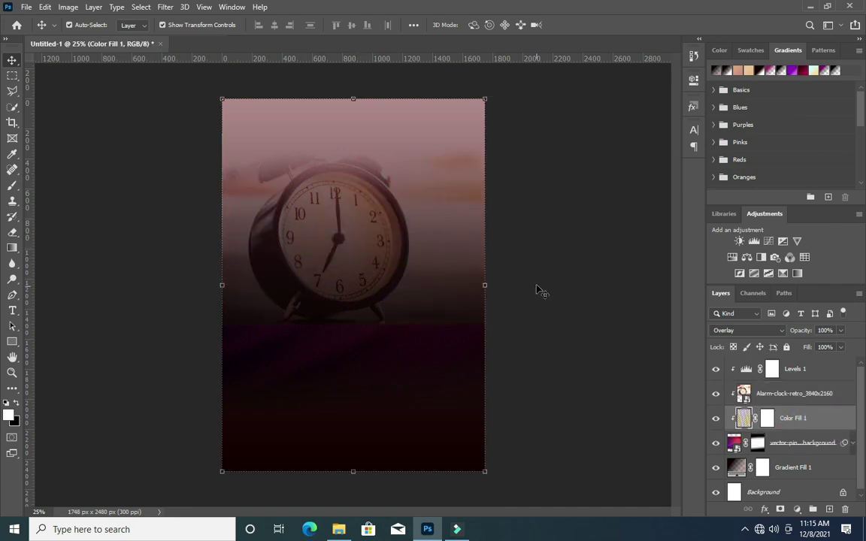
click(367, 246)
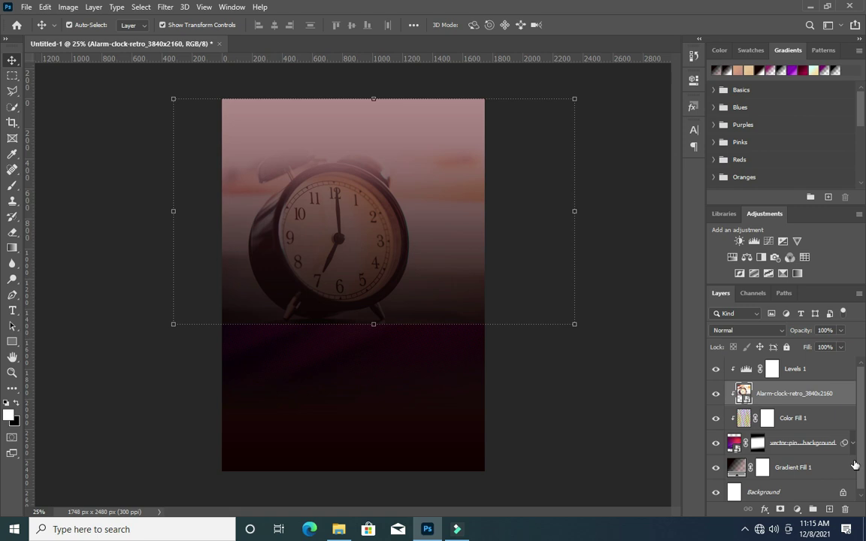
Add a layer mask to the clock photo, move Levels 1 below Color Fill 1, and target the mask.
click(779, 510)
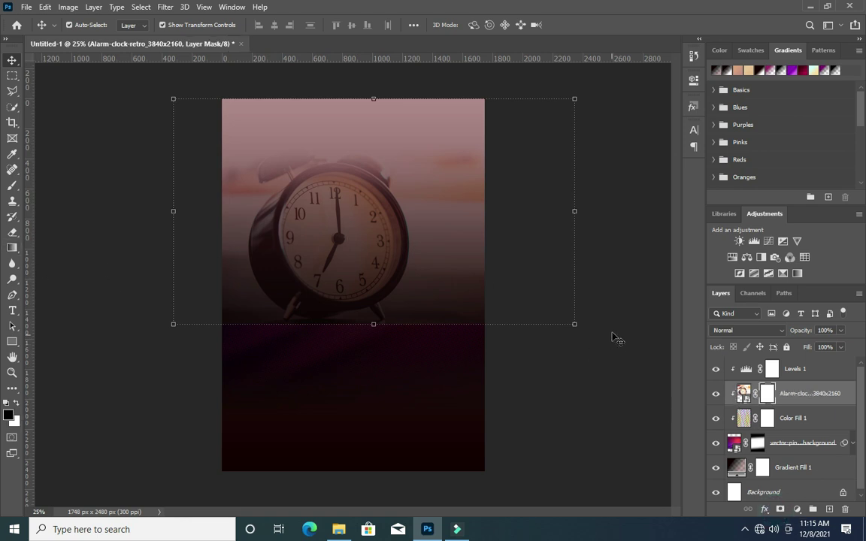
drag(796, 369, 801, 430)
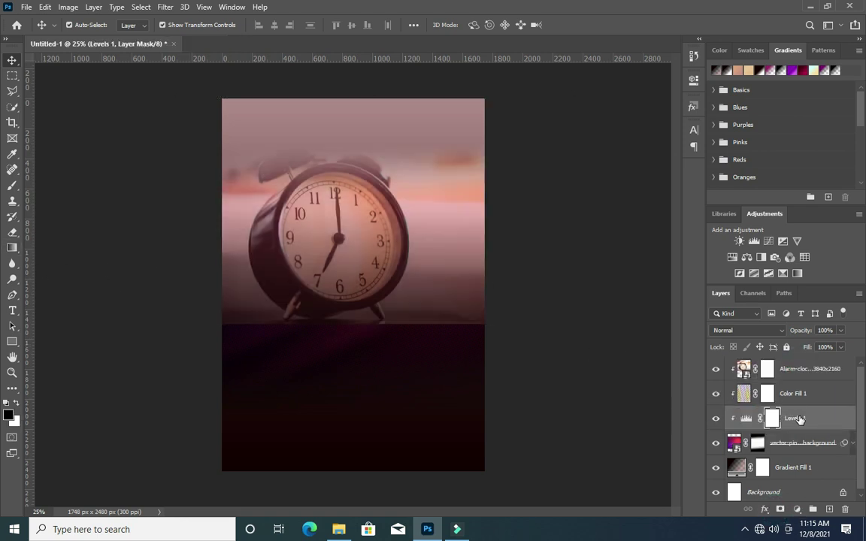
click(386, 251)
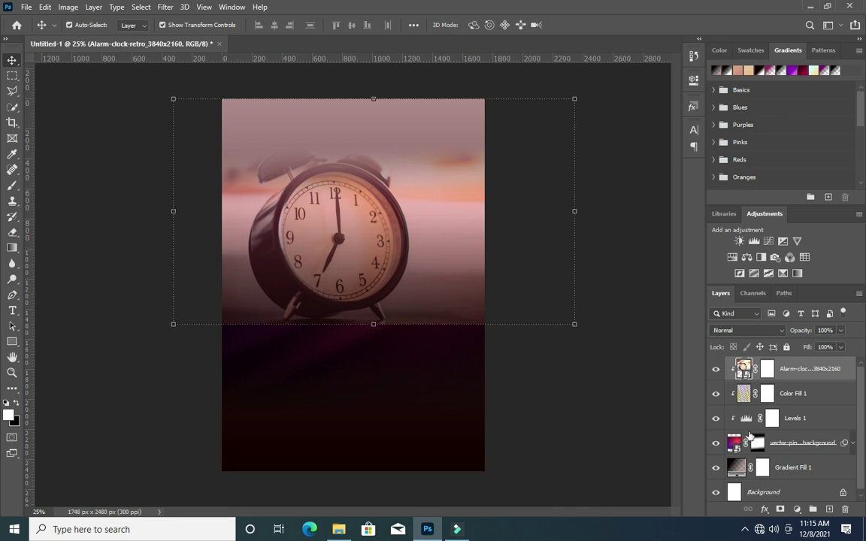
click(767, 371)
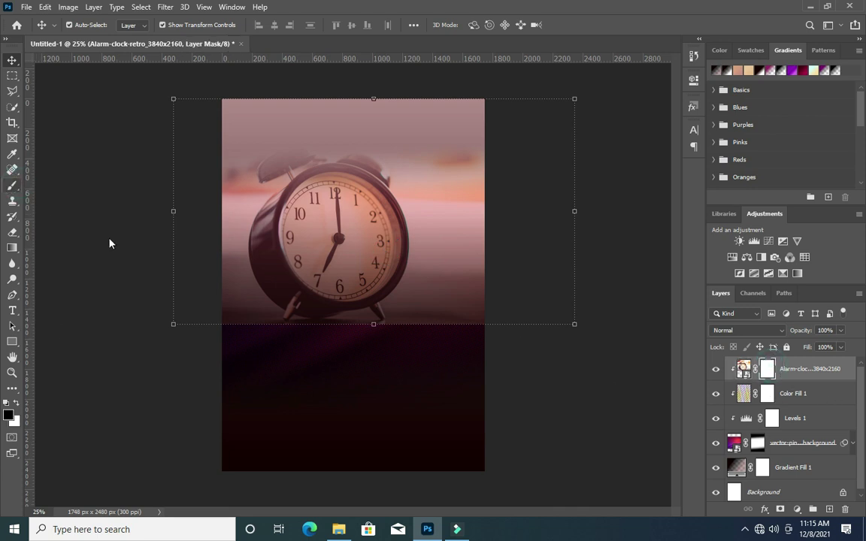
Paint the clock mask with a large soft black brush along the lower edge, undoing the top stroke.
click(12, 186)
right_click(12, 185)
click(52, 183)
drag(238, 334, 459, 320)
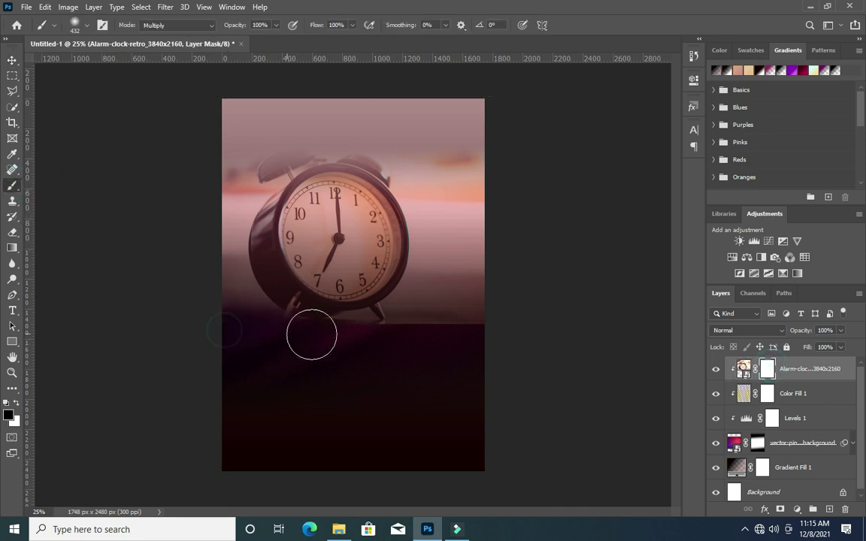
mouse_move(502, 153)
mouse_down()
mouse_move(227, 141)
mouse_move(354, 126)
mouse_move(239, 140)
mouse_up()
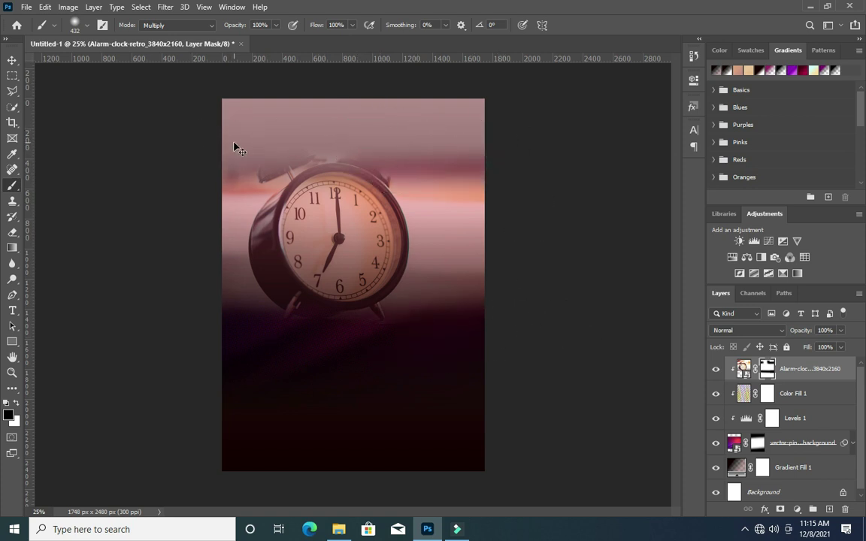
key(ctrl+z)
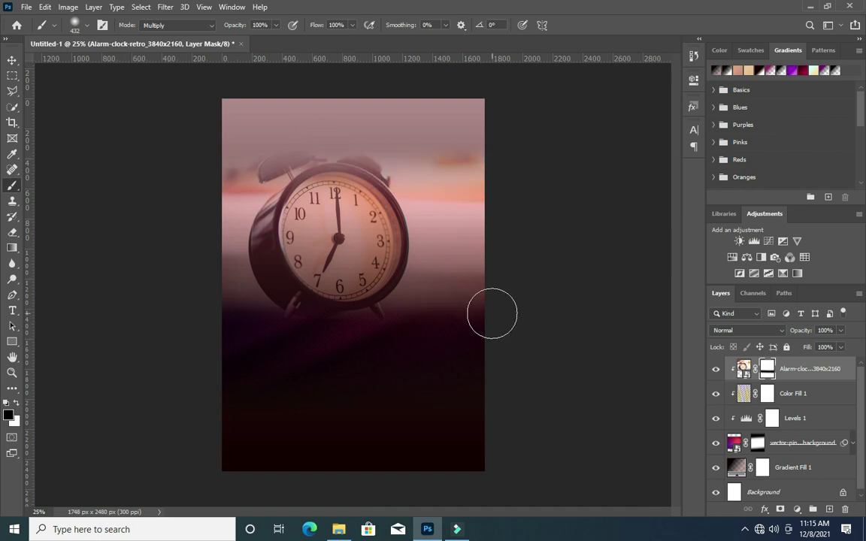
click(12, 60)
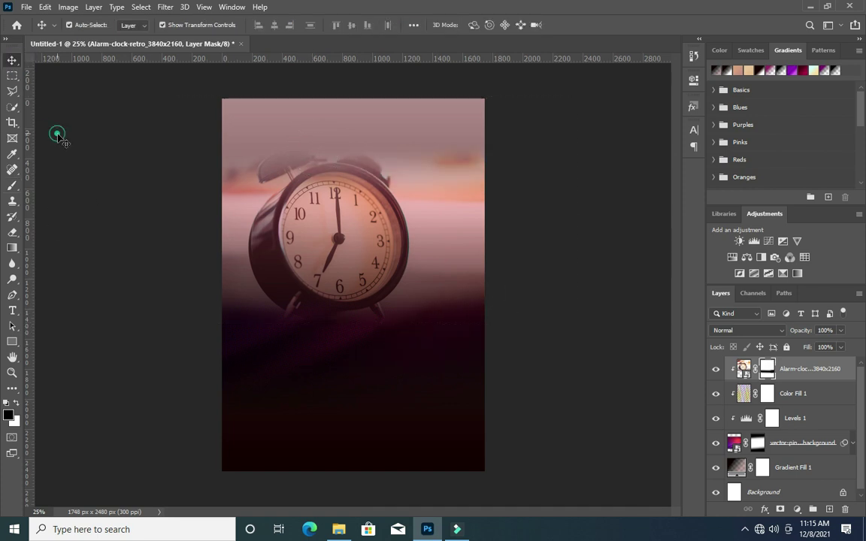
Release the clipping and move Color Fill 1 to the top of the layer stack.
right_click(797, 373)
click(688, 265)
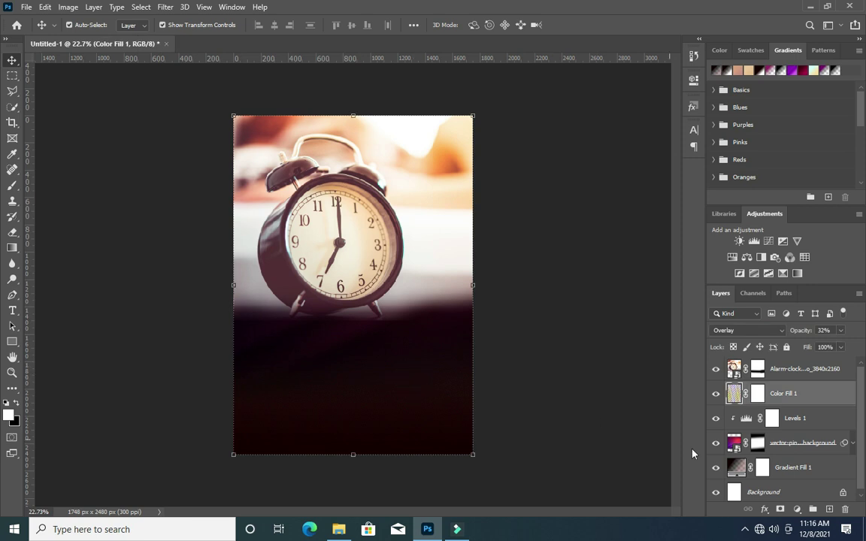
drag(788, 394, 792, 362)
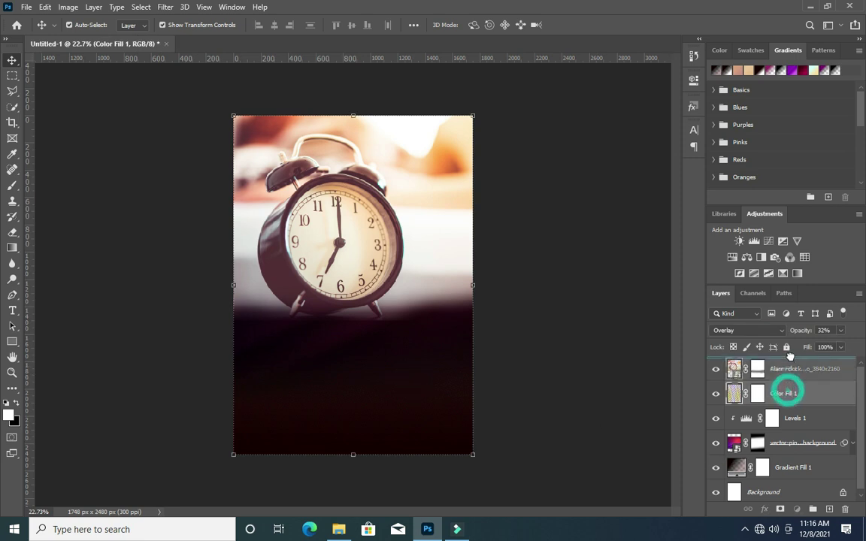
scroll(387, 119, up, 2)
scroll(386, 112, up, 2)
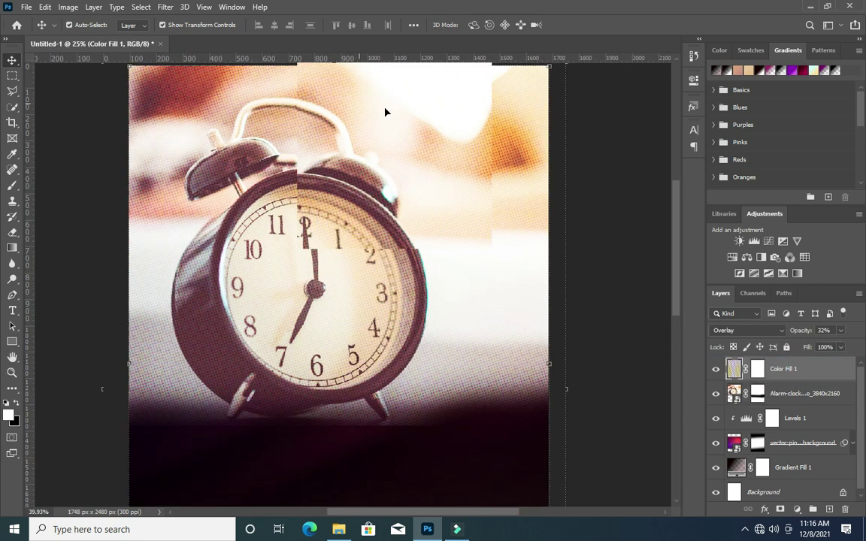
scroll(372, 132, up, 2)
scroll(488, 147, down, 1)
scroll(488, 147, down, 2)
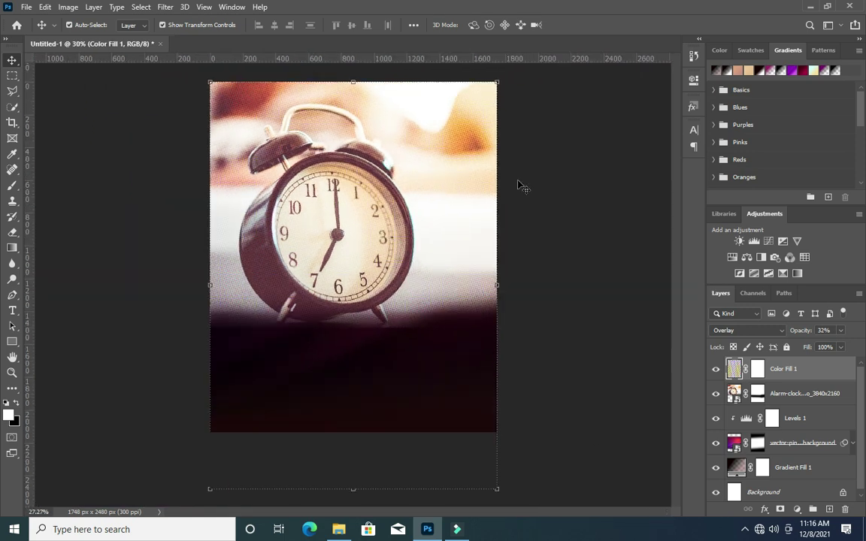
Set the Alarm-clock layer's opacity to about 70%.
click(797, 393)
drag(777, 338, 786, 340)
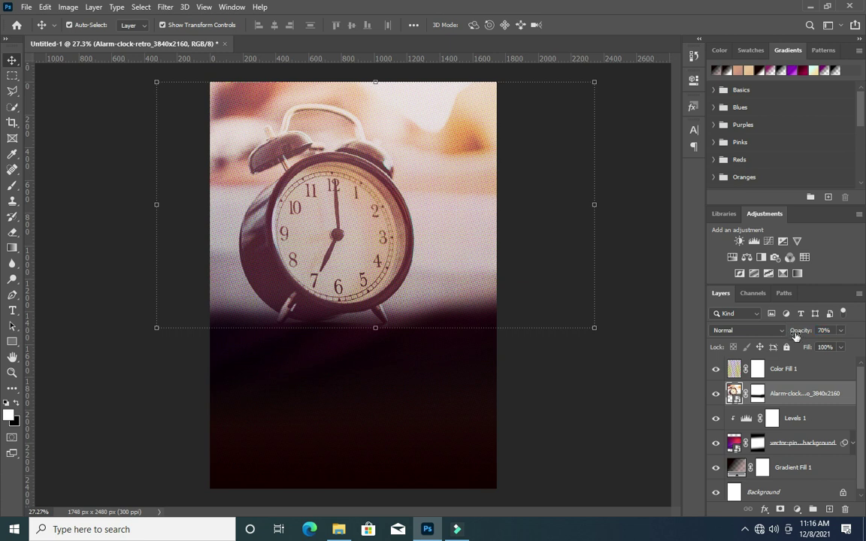
scroll(352, 281, down, 1)
click(609, 329)
click(358, 355)
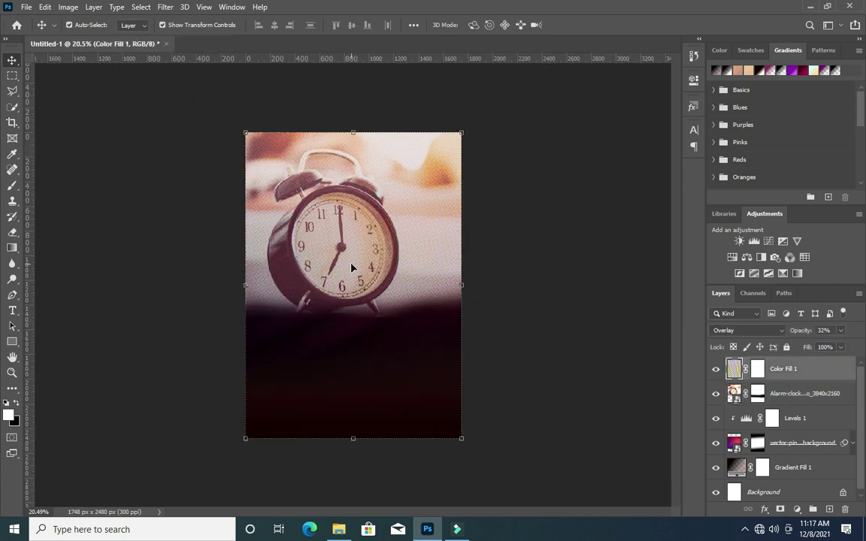
click(136, 333)
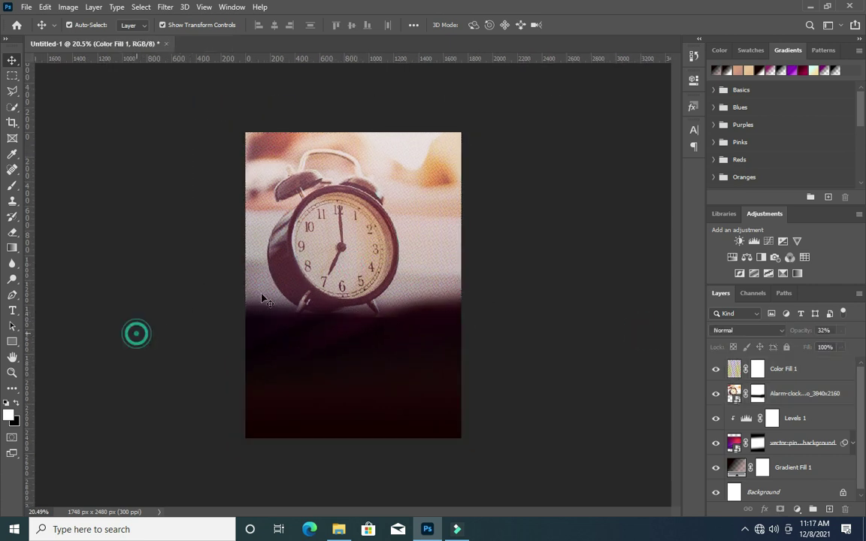
scroll(352, 257, up, 2)
scroll(352, 257, up, 1)
Add an orange (#ffa200) text layer reading 'CROSS' just below the clock.
click(13, 308)
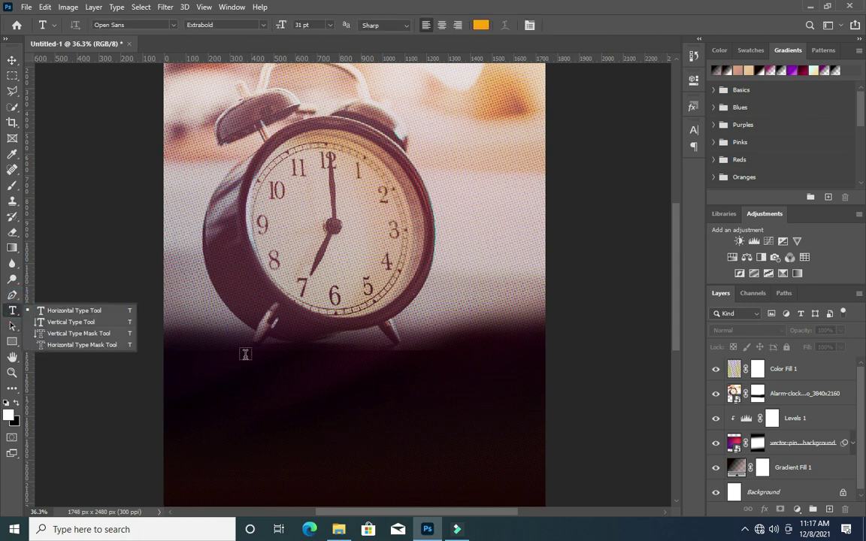
click(480, 25)
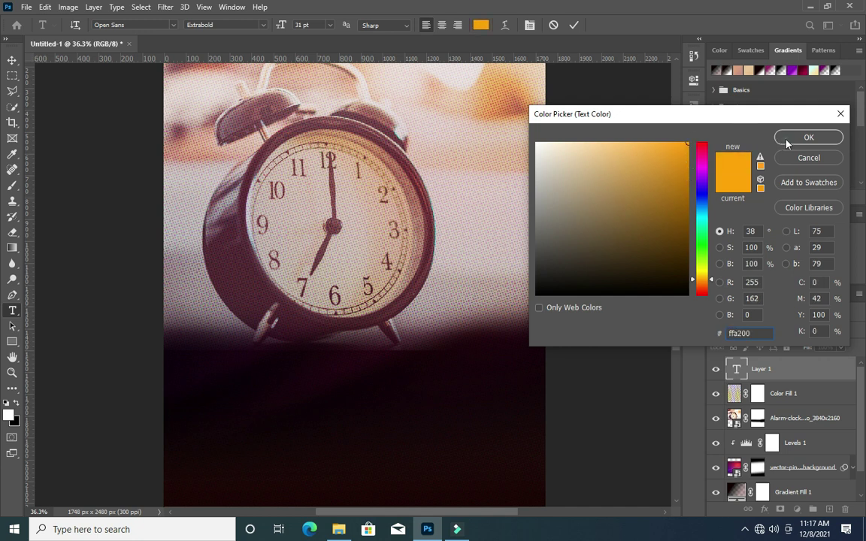
click(788, 142)
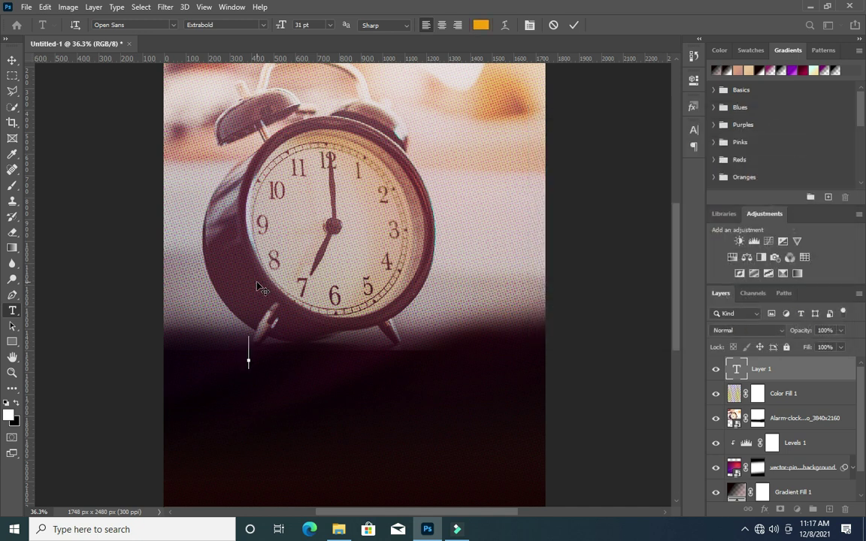
text(CROSS)
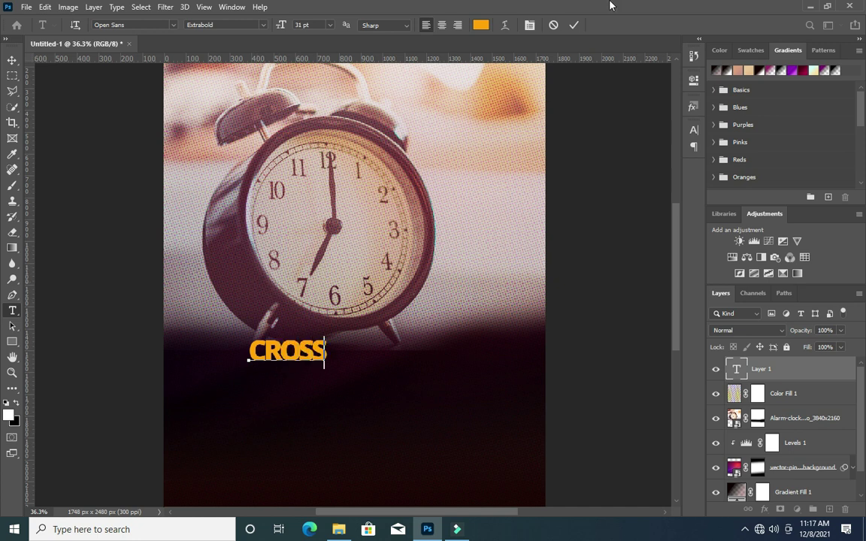
click(575, 25)
Scale the CROSS text up to about 416% and apply the transform.
key(v)
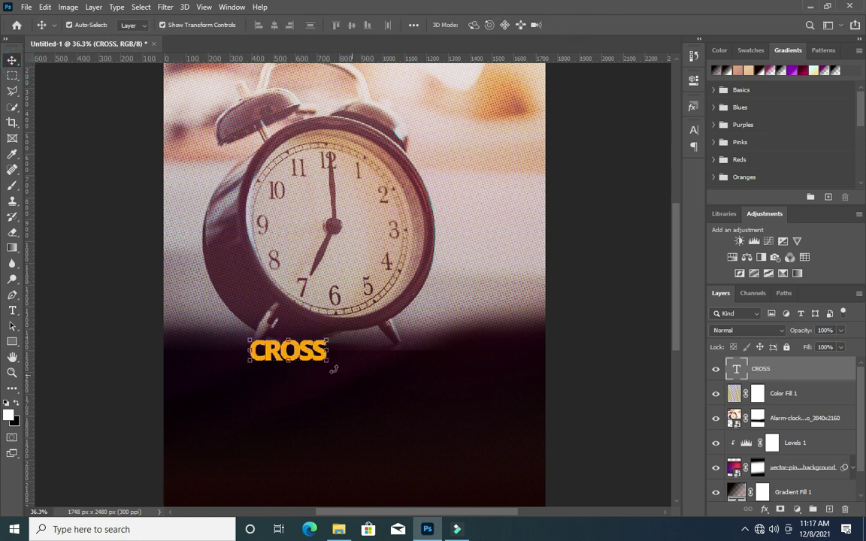
drag(326, 362, 470, 416)
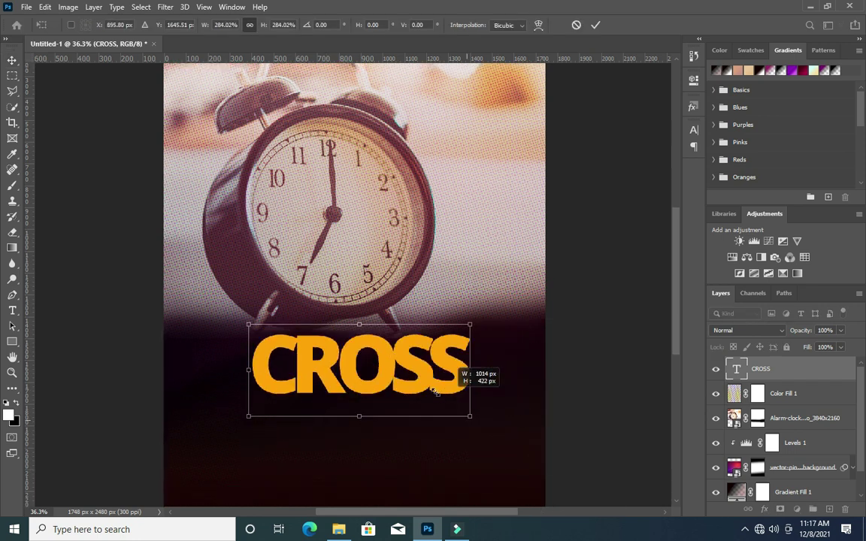
drag(404, 380, 397, 380)
drag(464, 325, 510, 305)
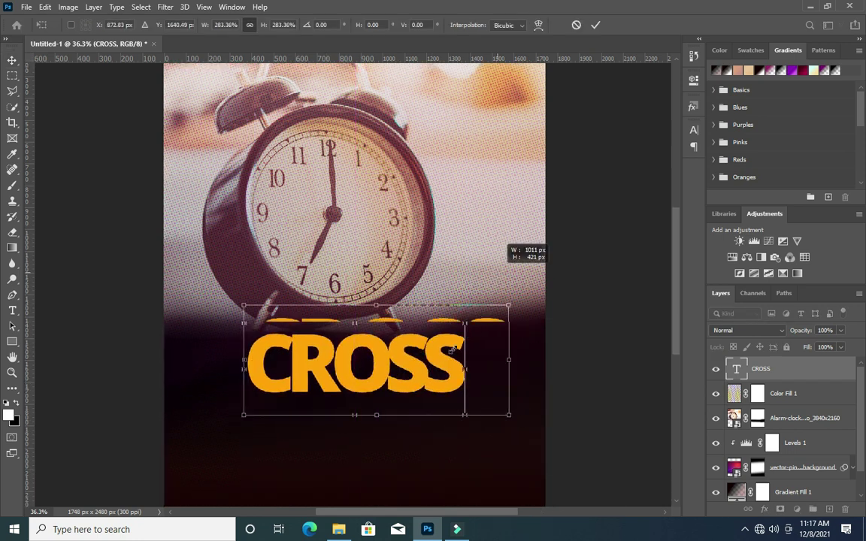
drag(348, 392, 318, 403)
drag(476, 315, 492, 311)
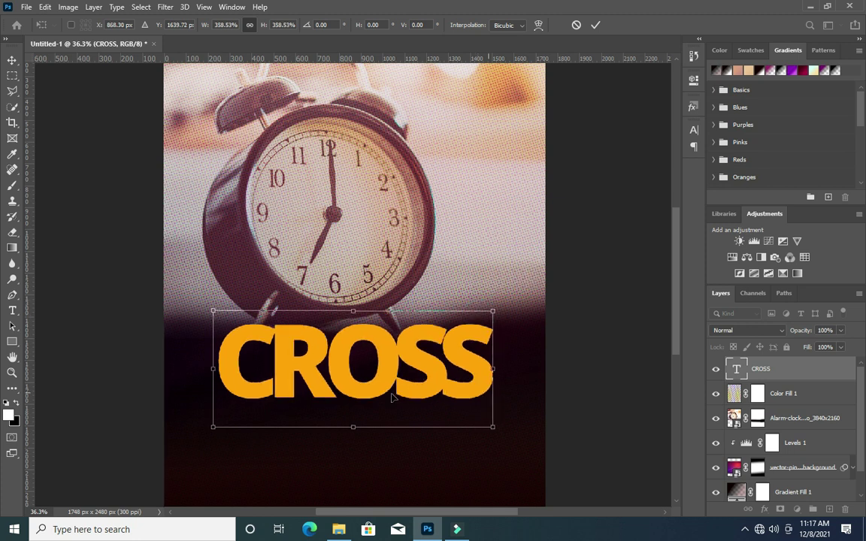
scroll(418, 391, down, 1)
drag(387, 361, 406, 331)
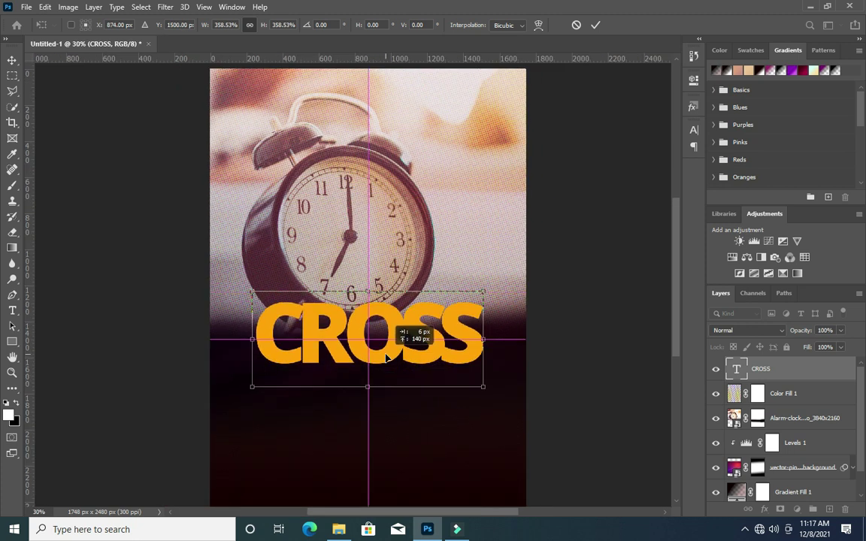
drag(483, 292, 511, 284)
drag(396, 348, 390, 358)
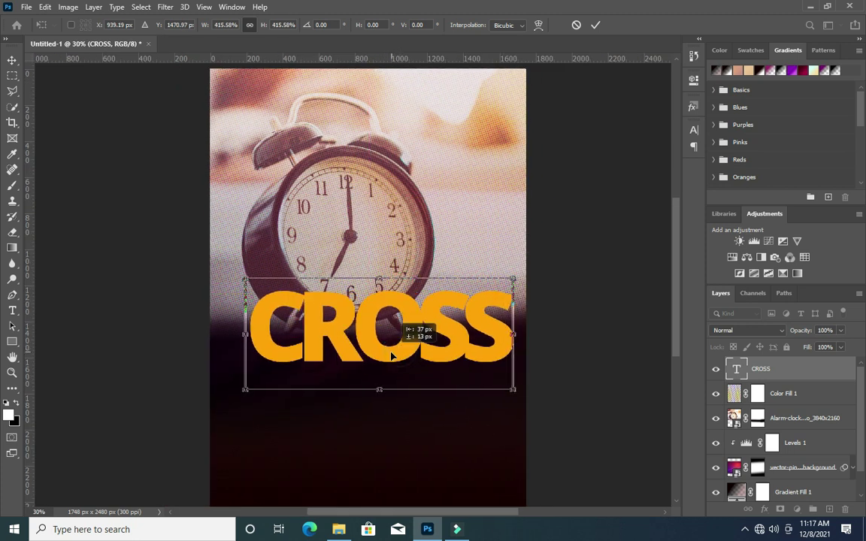
click(596, 25)
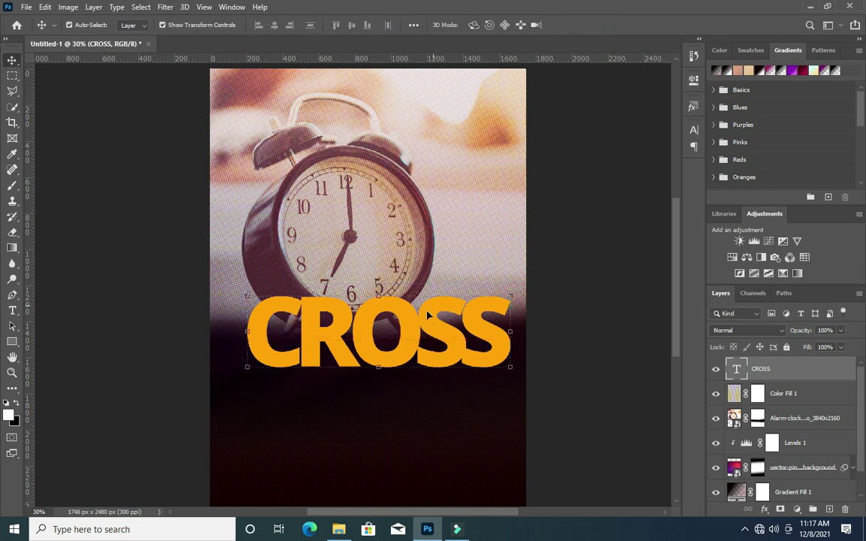
Move CROSS up along the centre line to overlap the base of the clock.
drag(417, 325, 404, 327)
click(694, 130)
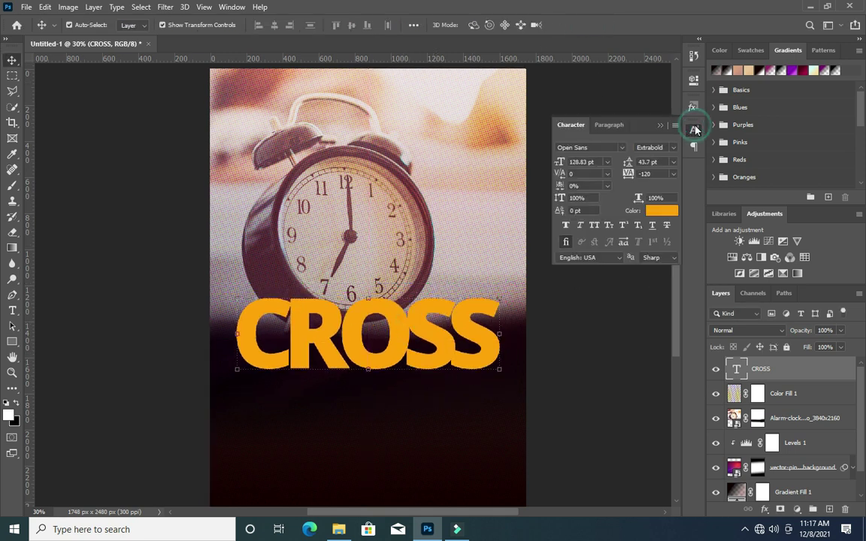
scroll(396, 319, down, 1)
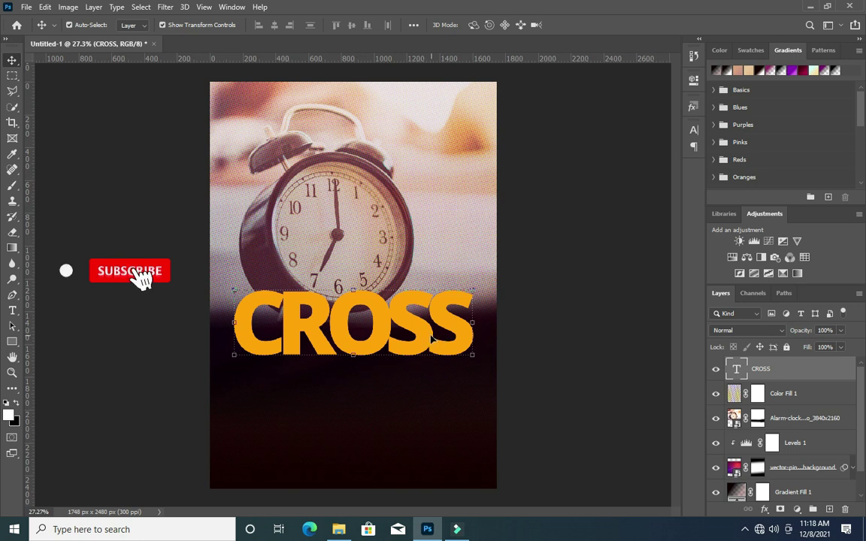
scroll(396, 319, down, 1)
drag(396, 321, 390, 279)
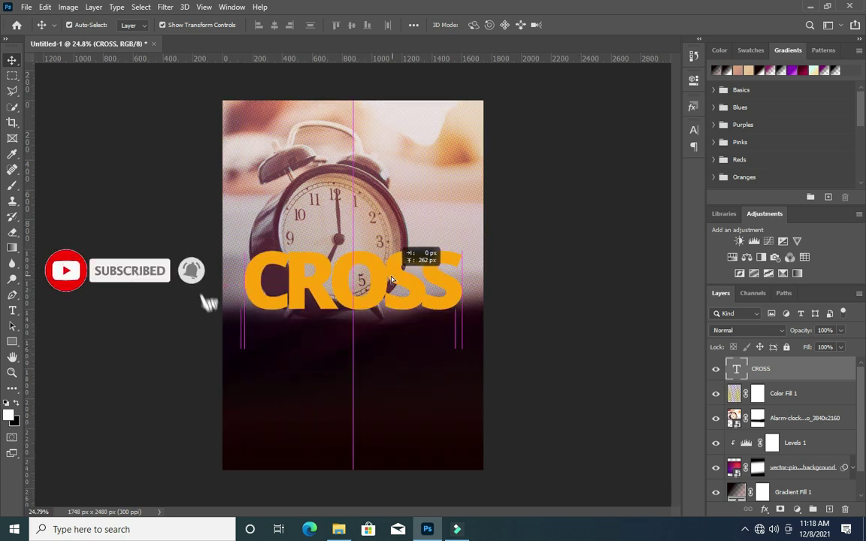
scroll(376, 280, up, 1)
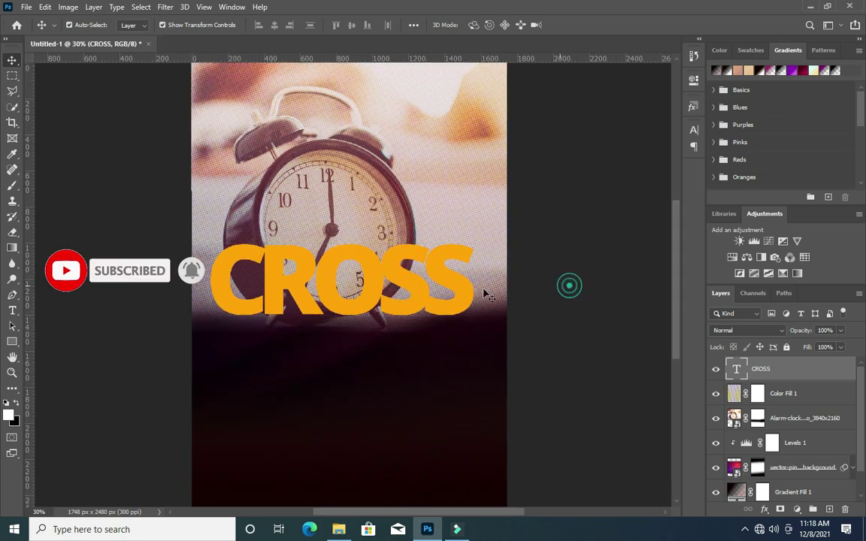
Open Blending Options for the CROSS layer and enable an Outer Bevel.
right_click(789, 387)
click(801, 397)
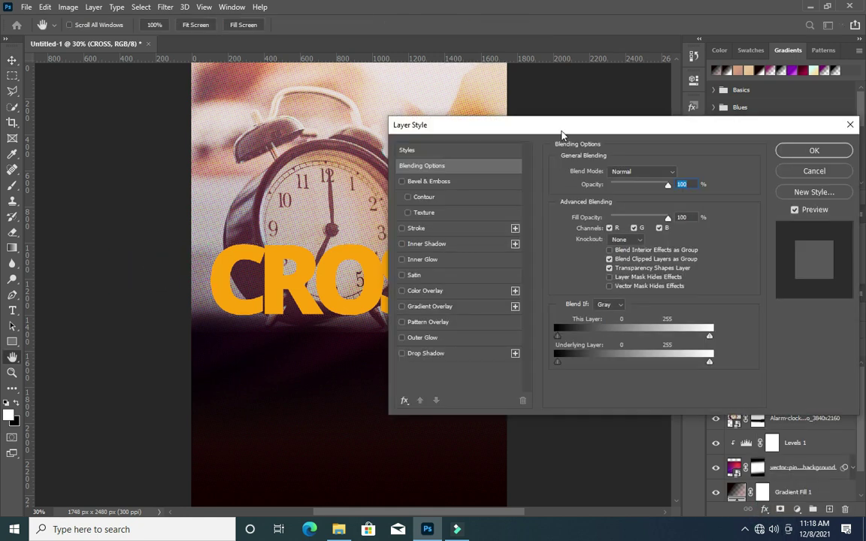
drag(562, 130, 660, 112)
click(541, 168)
click(744, 159)
click(723, 172)
Set the bevel to 115% depth, 9 px size, Linear gloss contour, and enable Inner Glow.
click(786, 185)
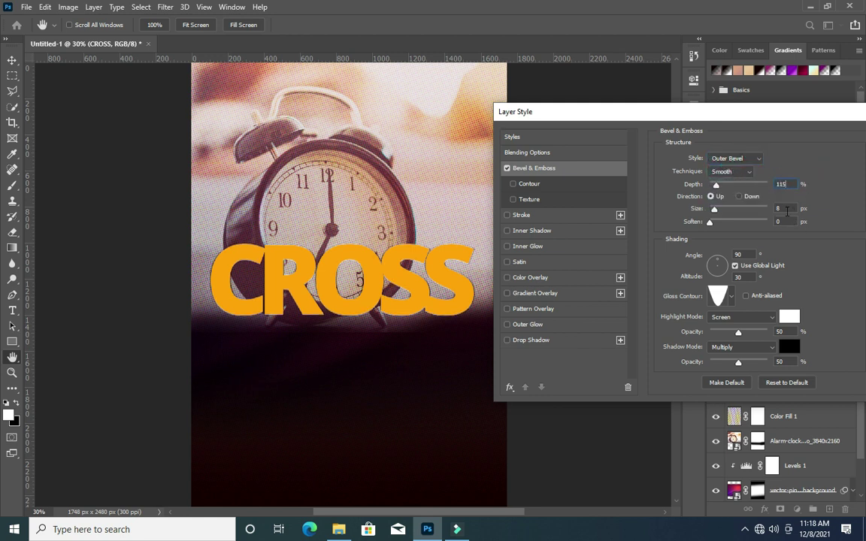
click(782, 208)
key(Up)
click(729, 298)
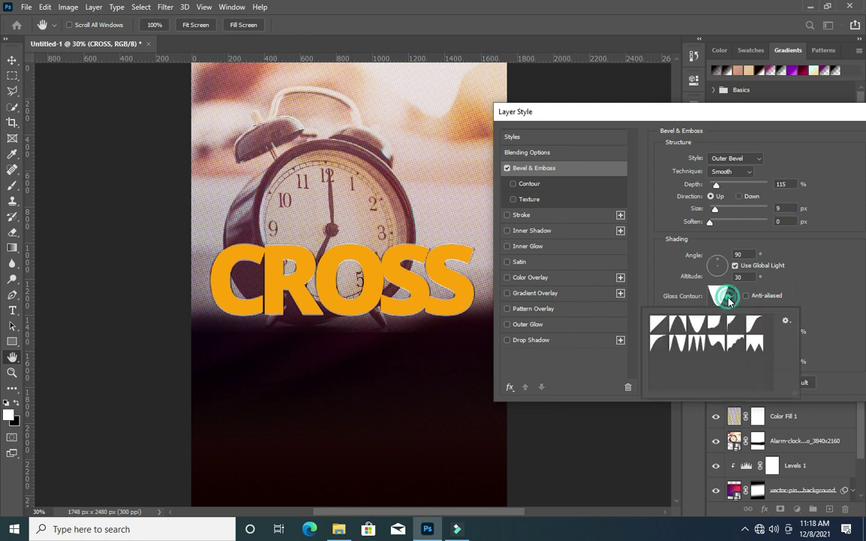
click(655, 325)
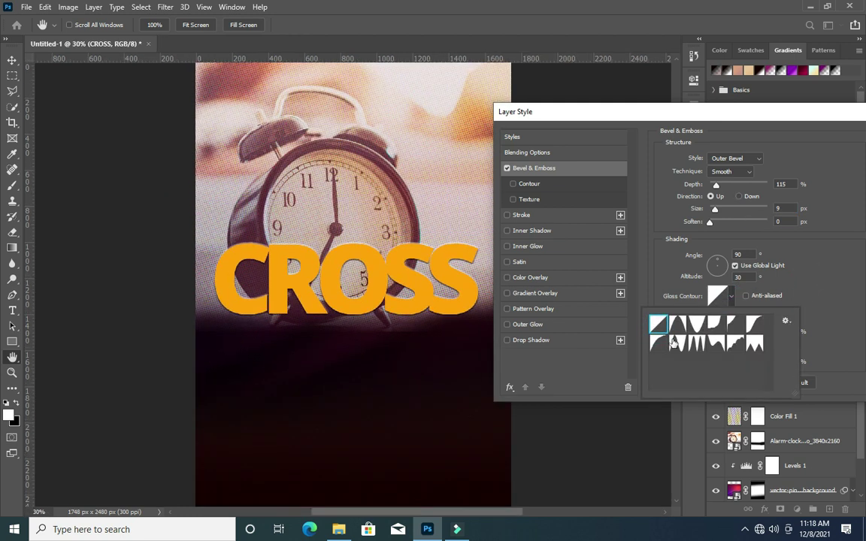
click(534, 248)
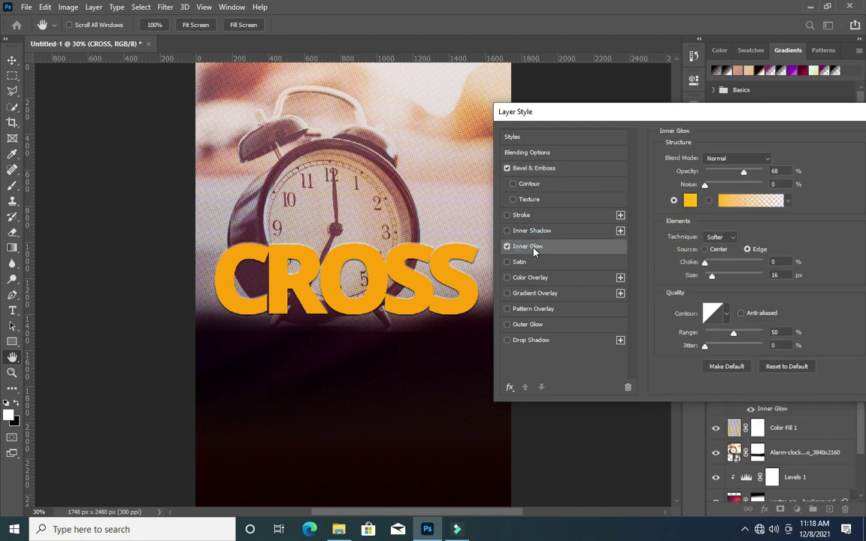
Change the Inner Glow colour to the soft orange #fe9c45.
click(690, 200)
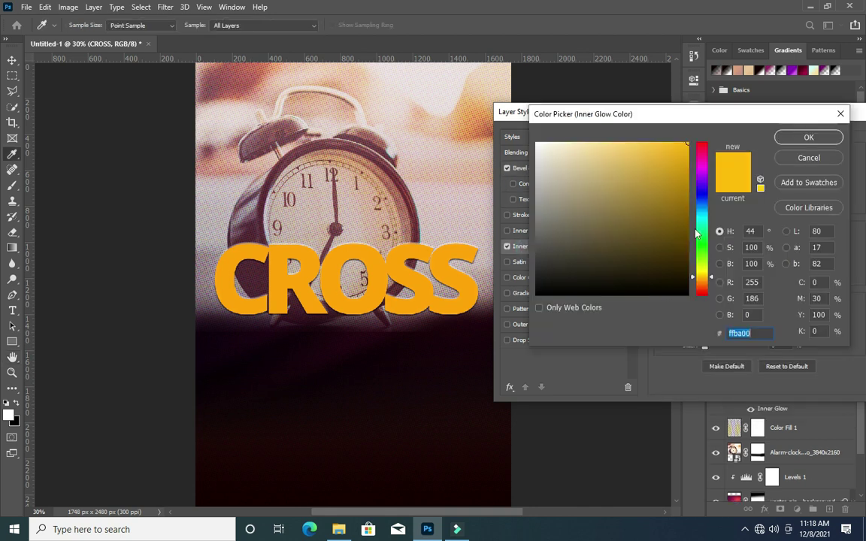
drag(710, 282, 711, 287)
click(646, 141)
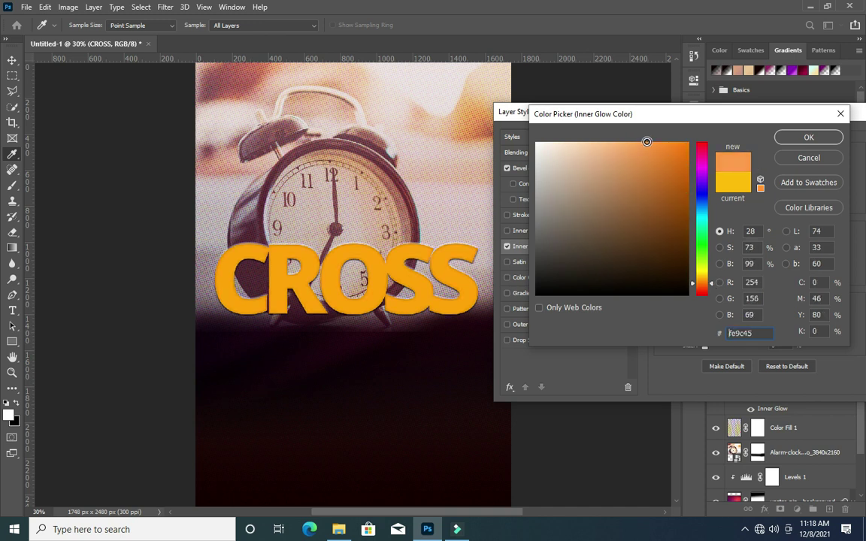
key(Return)
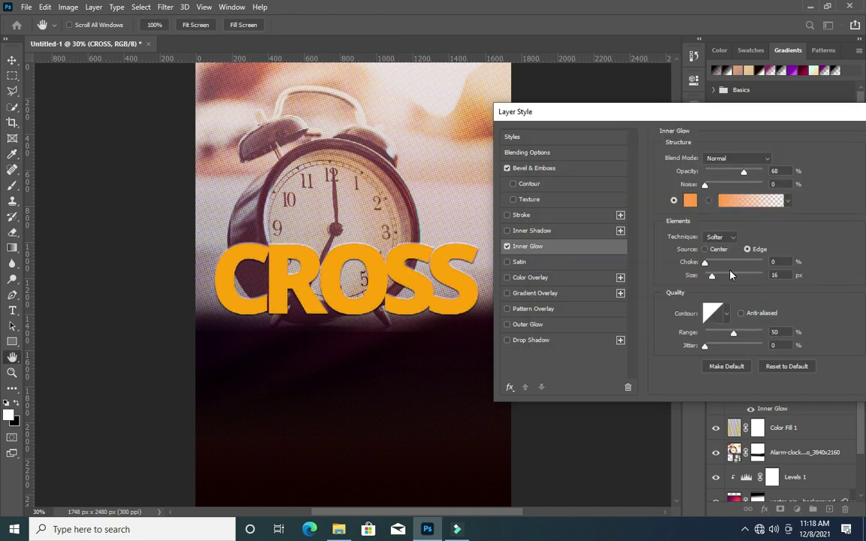
Raise the Inner Glow opacity to 70% and add a Gradient Overlay to CROSS.
click(725, 278)
drag(742, 173, 746, 172)
click(594, 294)
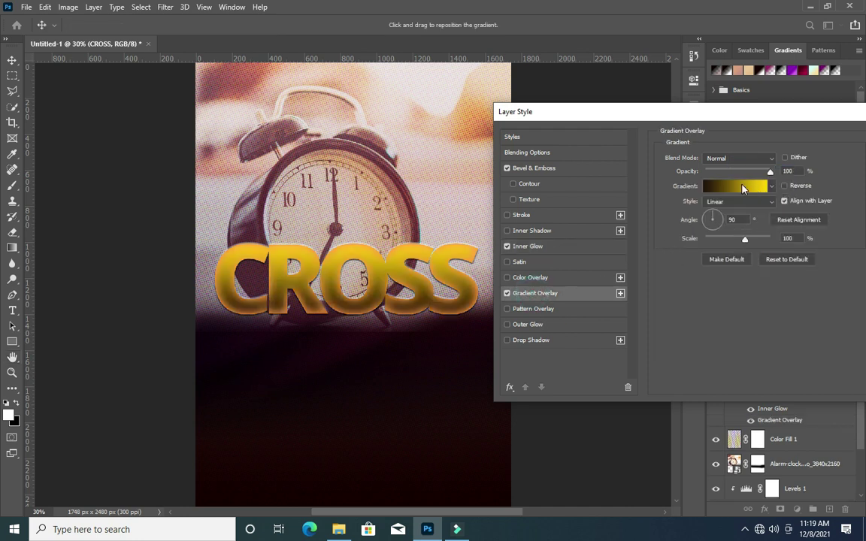
click(736, 191)
Make the gradient's left stop brown #7c3200 so it runs brown-to-yellow, and enable Satin.
click(557, 295)
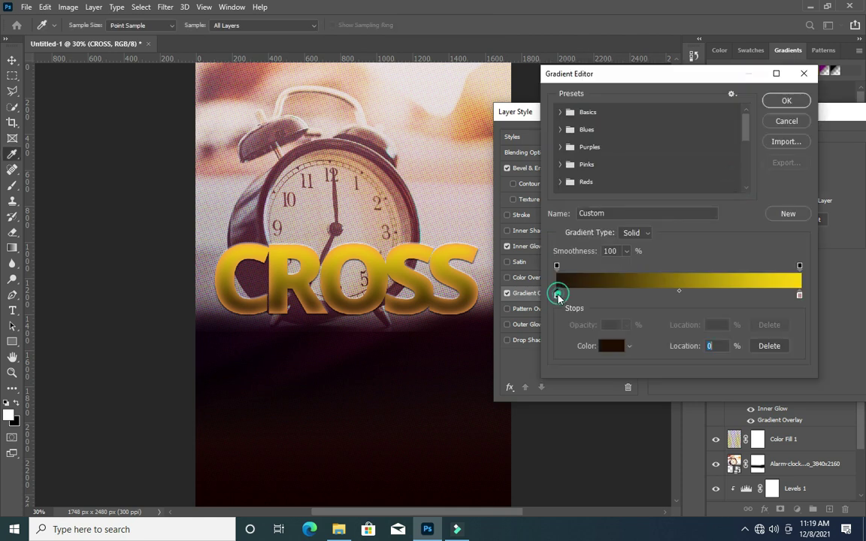
click(612, 346)
click(683, 273)
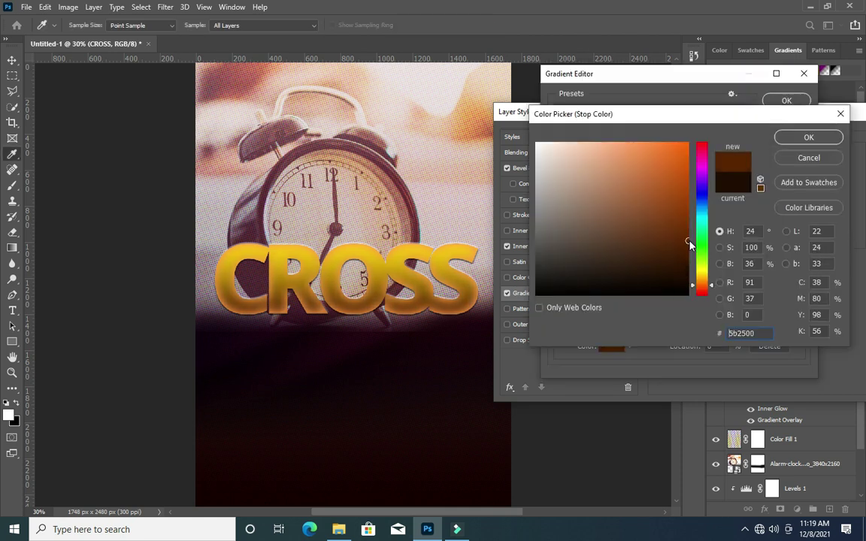
drag(689, 246, 690, 220)
click(808, 139)
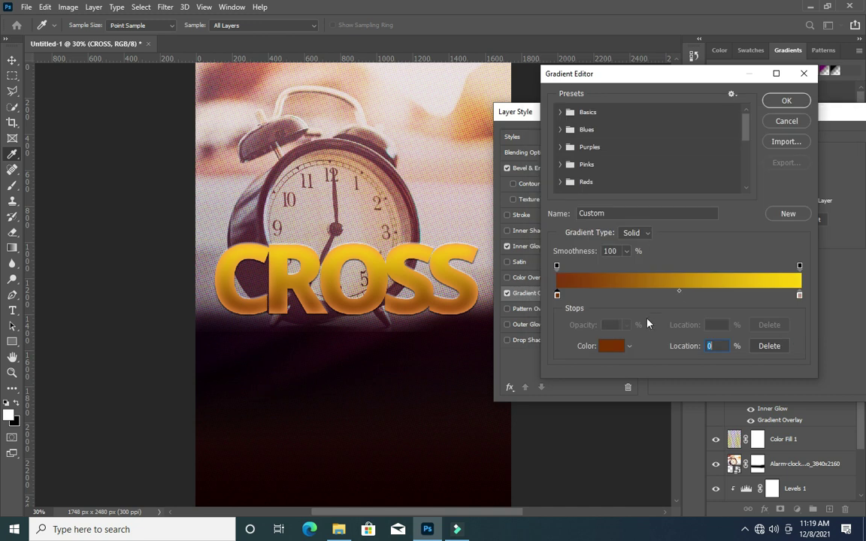
click(789, 103)
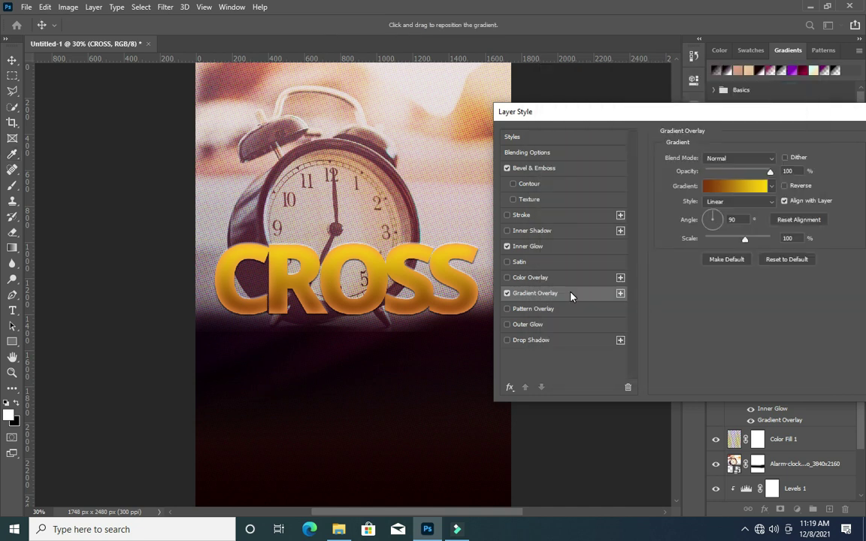
click(545, 263)
Set the Satin to 65% opacity, 78 px distance and 79 px size, and enable Drop Shadow.
drag(756, 179, 757, 182)
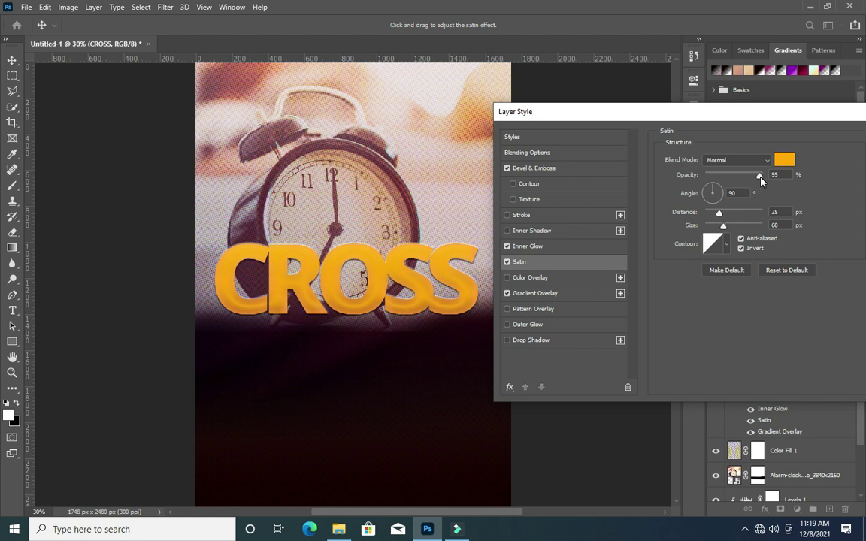
mouse_move(723, 226)
mouse_down()
mouse_move(704, 226)
mouse_move(734, 229)
mouse_up()
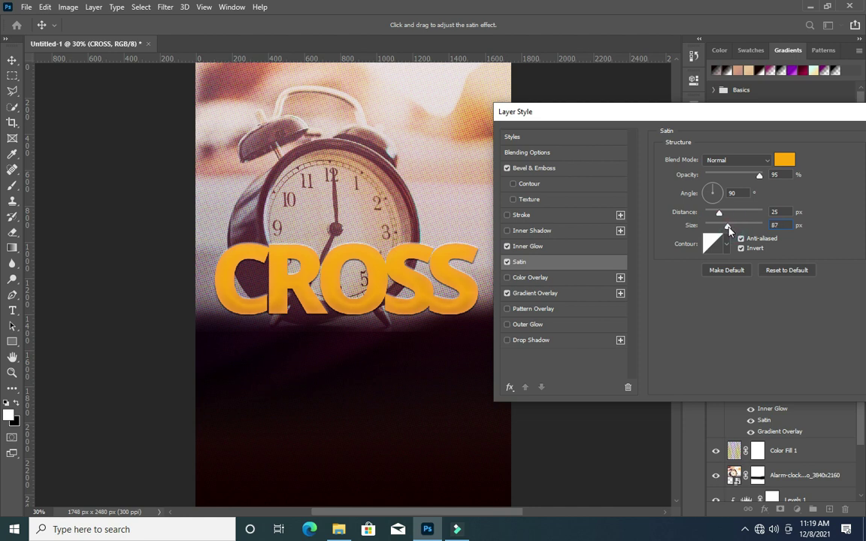
mouse_move(721, 217)
mouse_down()
mouse_move(742, 215)
mouse_move(728, 227)
mouse_move(738, 214)
mouse_up()
drag(759, 175, 745, 178)
click(743, 183)
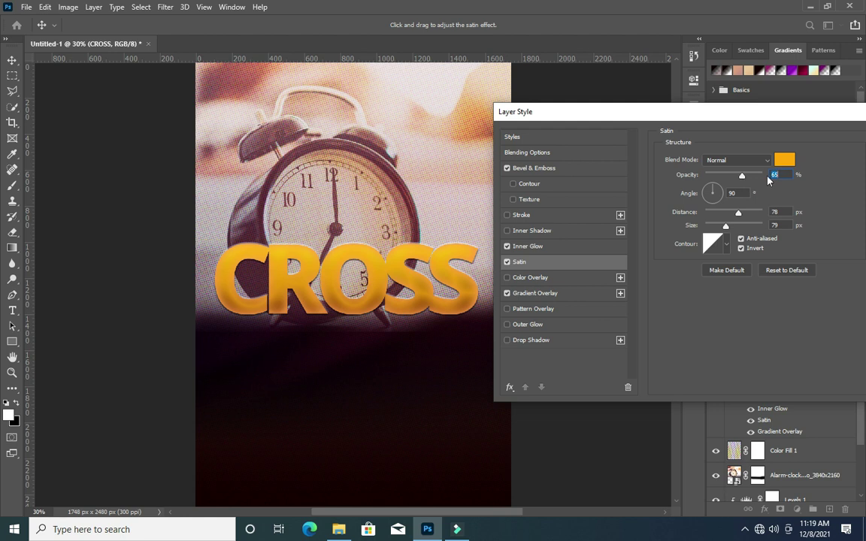
click(541, 340)
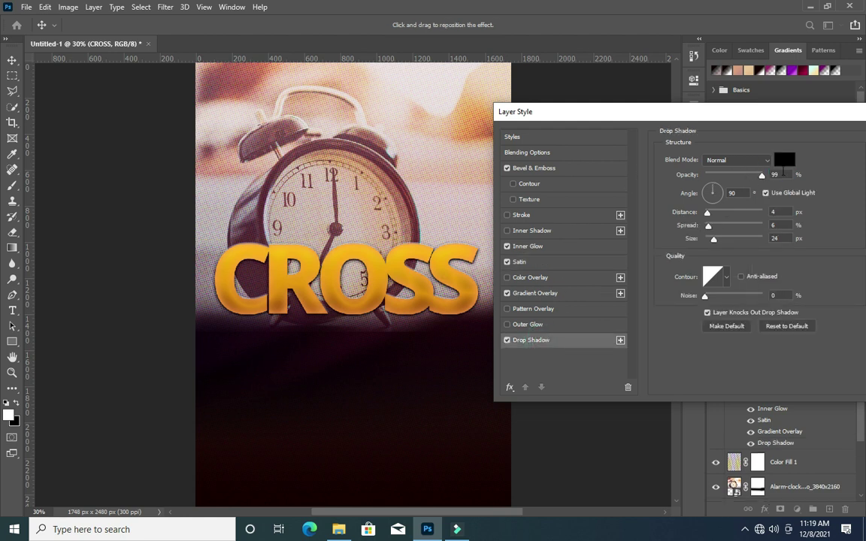
Set the Drop Shadow to Multiply with 9 px distance, 15% spread and 38 px size.
click(726, 159)
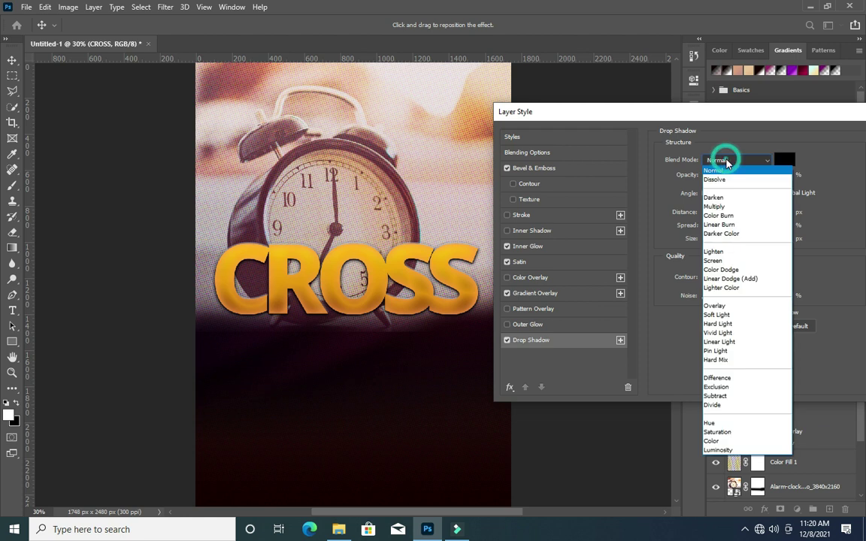
click(726, 208)
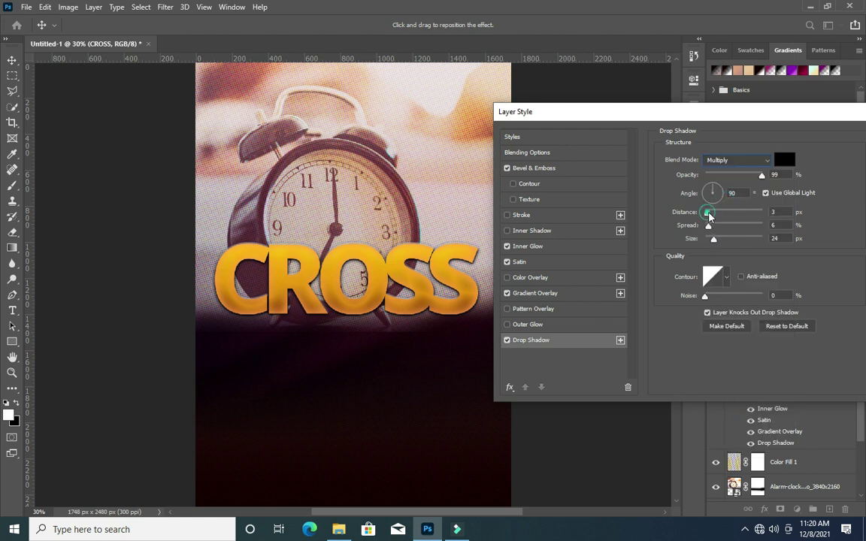
mouse_move(708, 214)
mouse_down()
mouse_move(717, 213)
mouse_move(720, 243)
mouse_up()
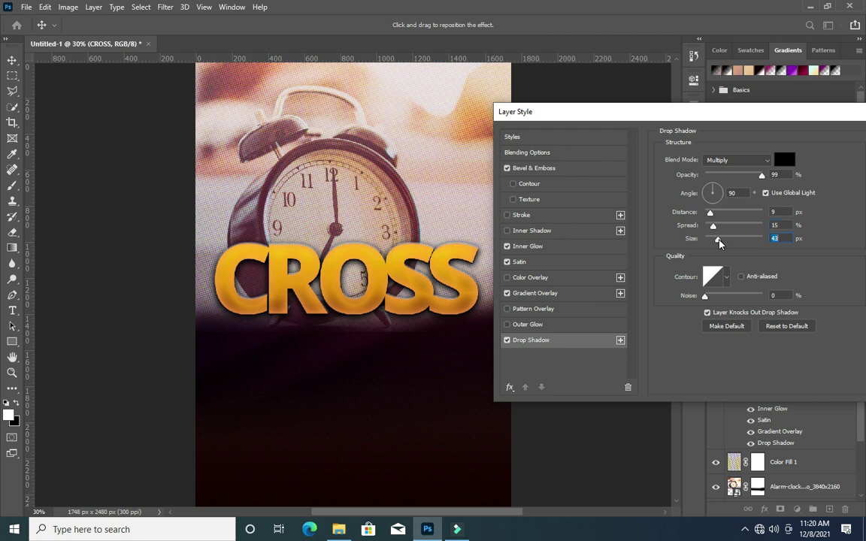
drag(720, 243, 718, 243)
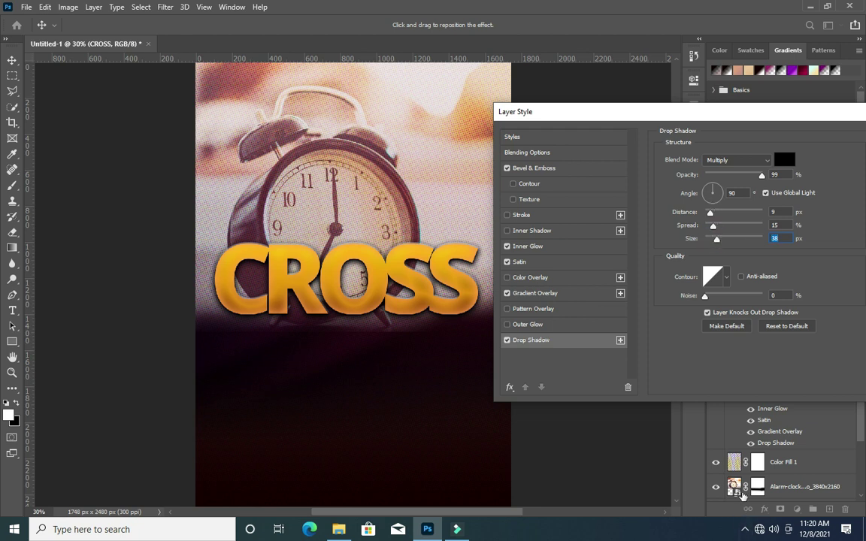
mouse_move(701, 105)
mouse_down()
mouse_move(692, 121)
mouse_move(647, 108)
mouse_move(689, 110)
mouse_up()
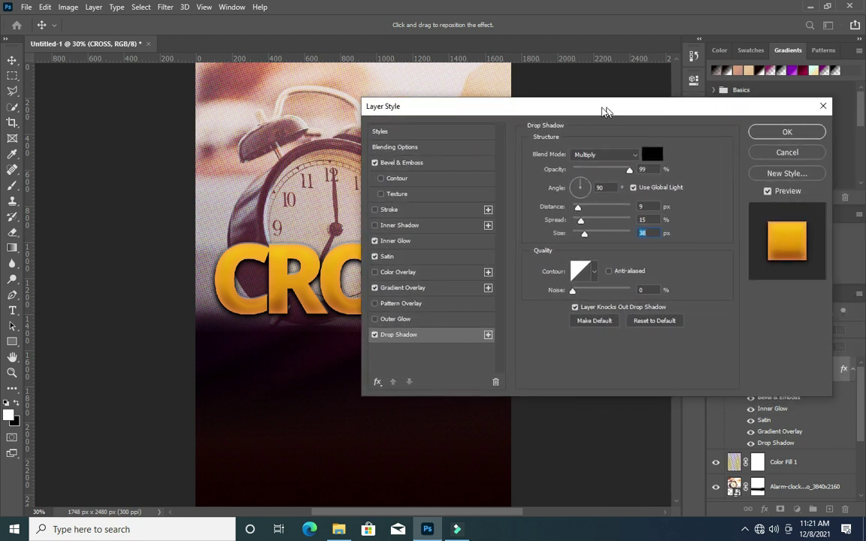
drag(689, 110, 606, 112)
Apply the layer style and duplicate CROSS, placing the copy just below the original.
click(787, 134)
scroll(451, 323, down, 1)
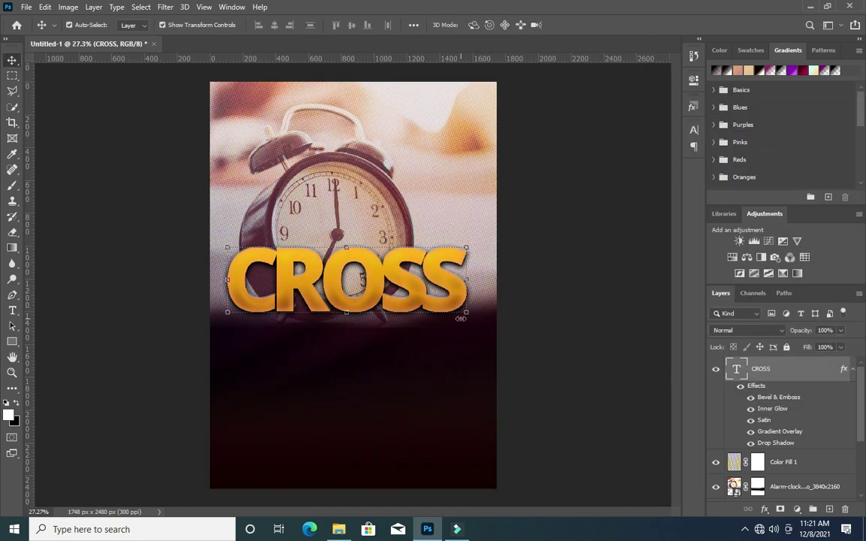
scroll(361, 313, up, 2)
scroll(362, 312, up, 1)
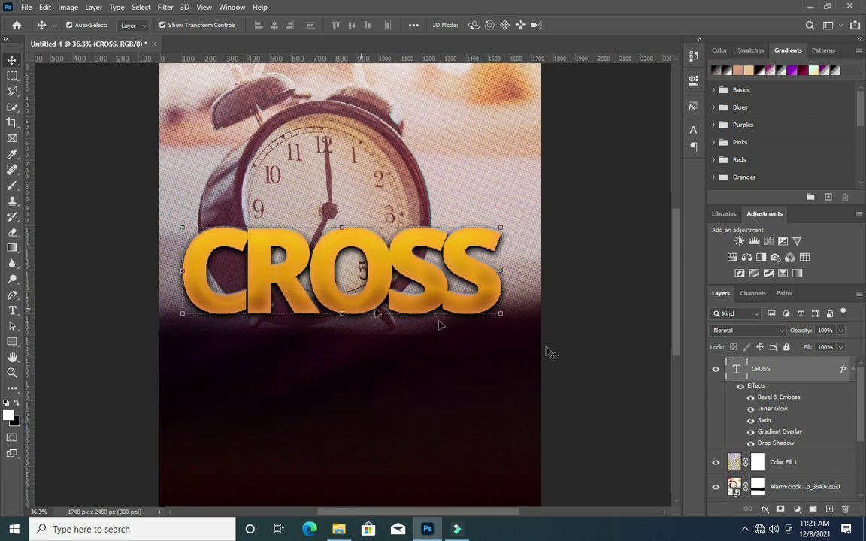
click(844, 368)
scroll(402, 272, down, 2)
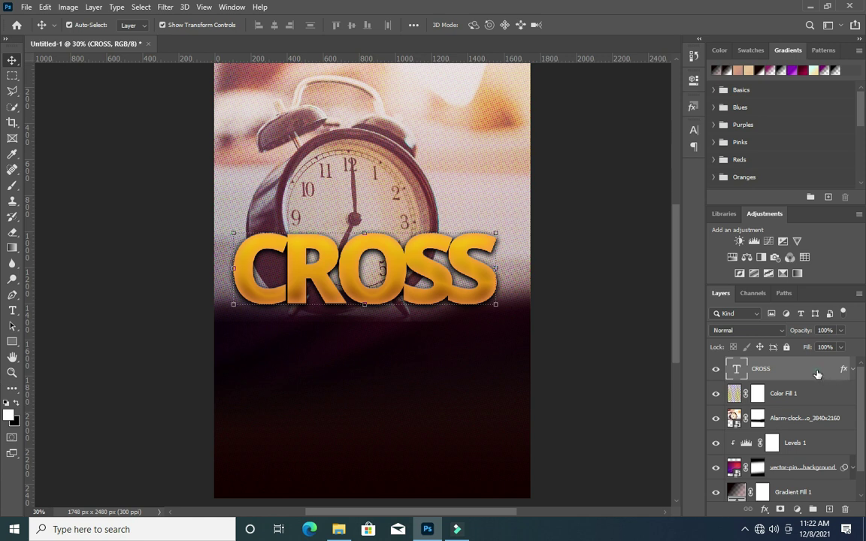
key(ctrl+j)
mouse_move(396, 290)
mouse_down()
mouse_move(396, 339)
mouse_move(416, 316)
mouse_up()
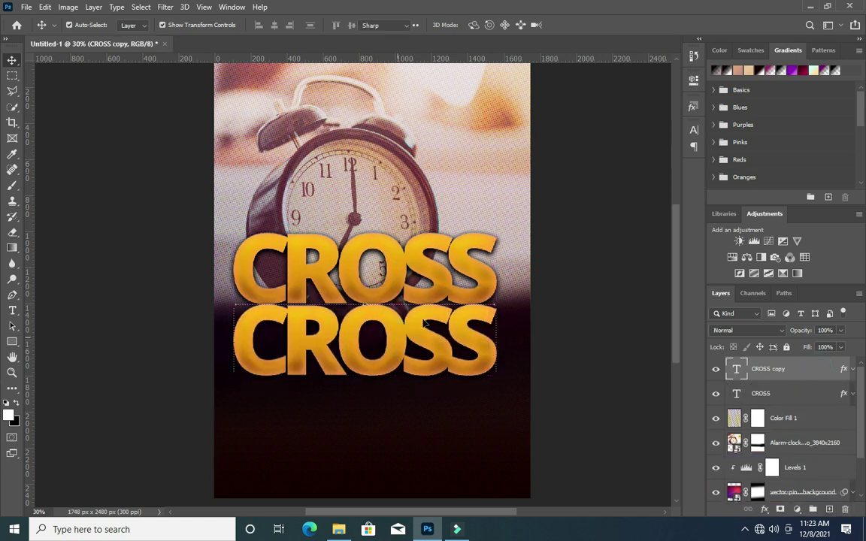
Change the copied text to read OVER.
double_click(427, 324)
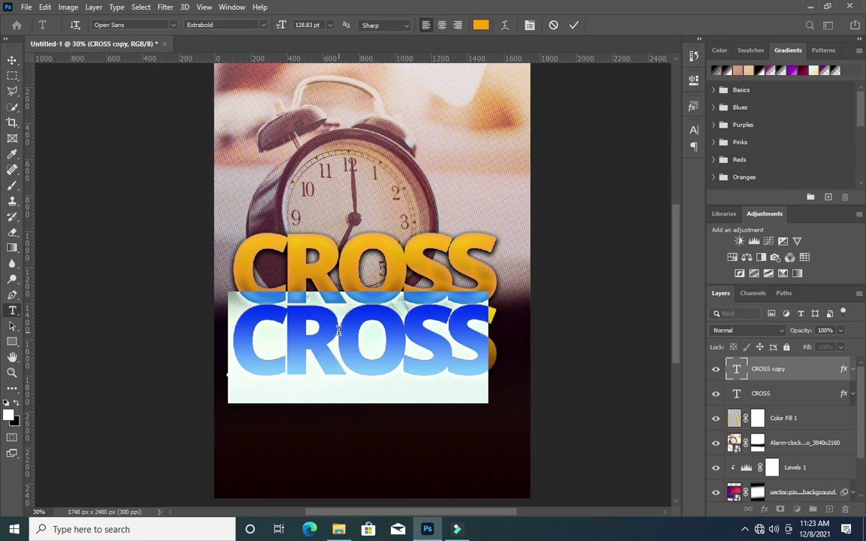
text(OVER)
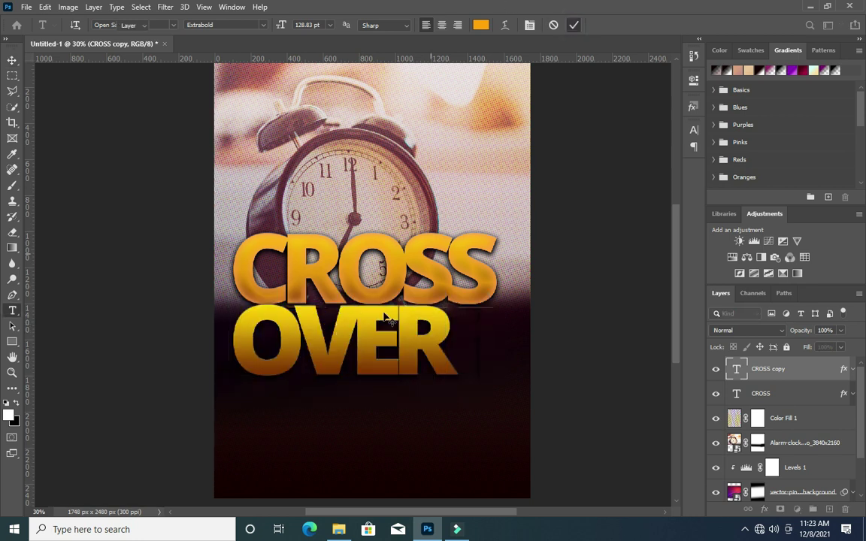
key(ctrl+Return)
Shrink OVER to about 70% and align it under CROSS, then undo the shrink.
key(v)
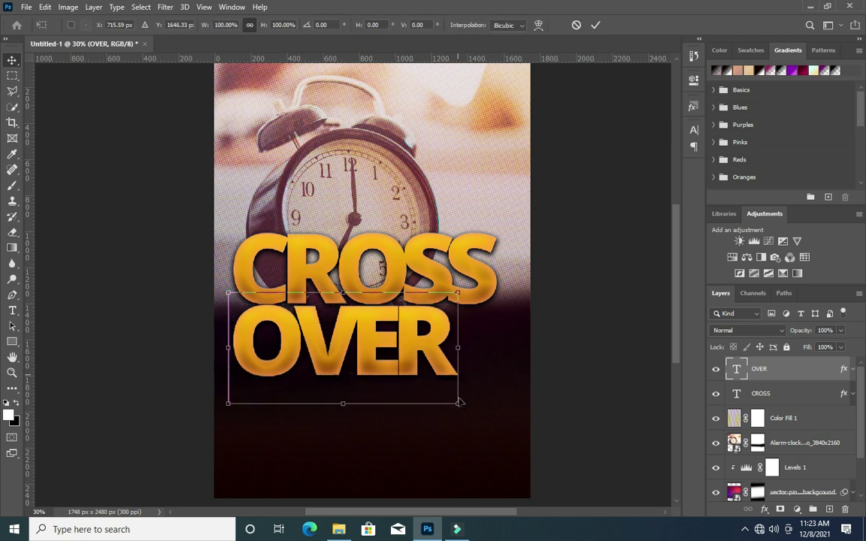
drag(458, 403, 404, 377)
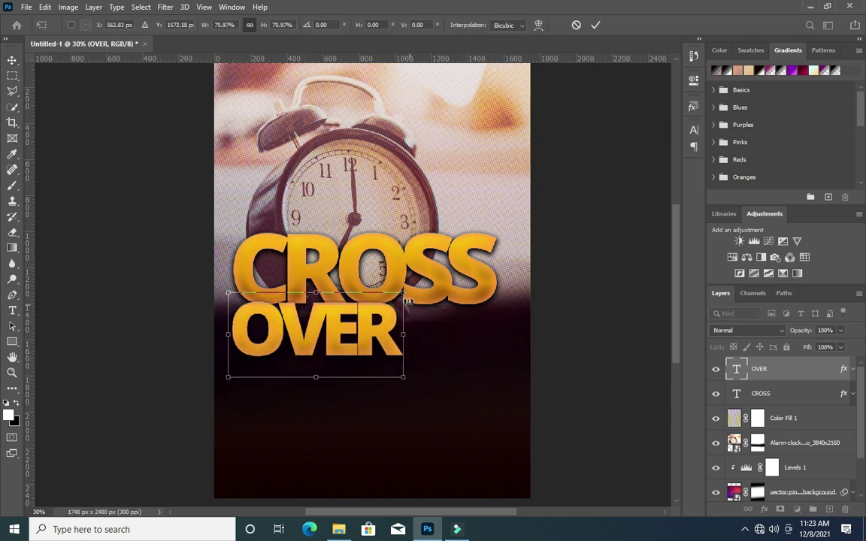
drag(407, 302, 391, 299)
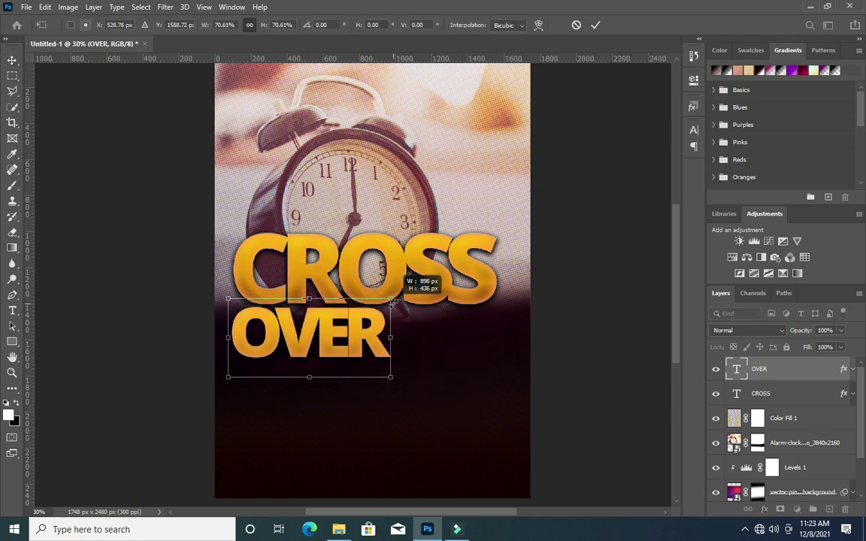
click(595, 25)
drag(339, 332, 346, 330)
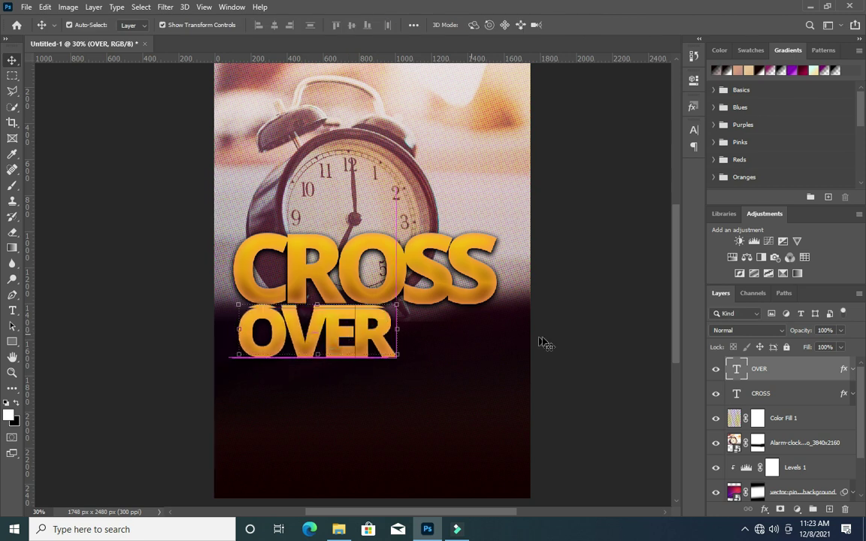
click(364, 348)
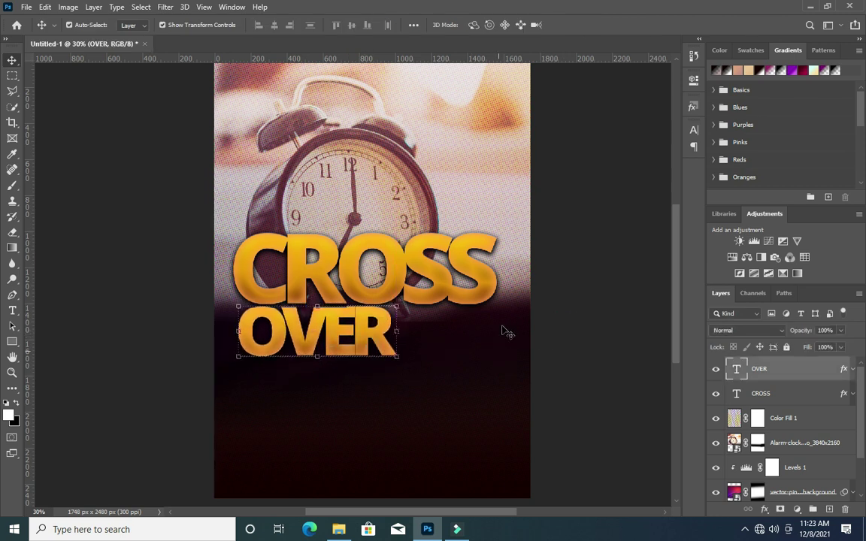
click(536, 250)
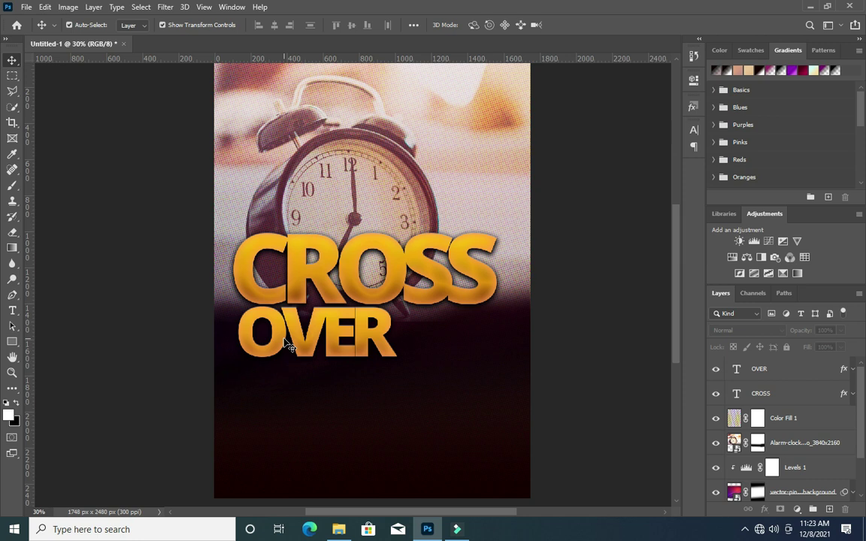
key(ctrl)
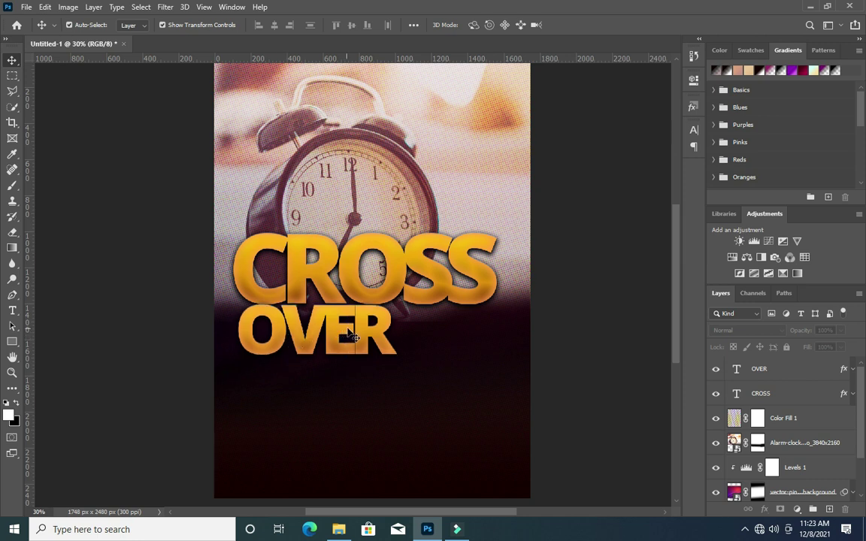
key(ctrl+z)
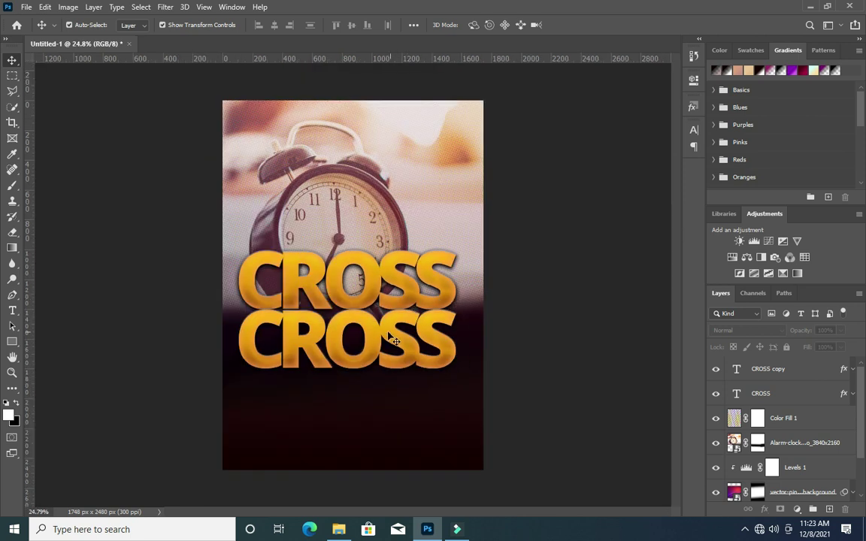
Rotate the CROSS title to tilt upward by about 12°.
click(331, 307)
click(547, 319)
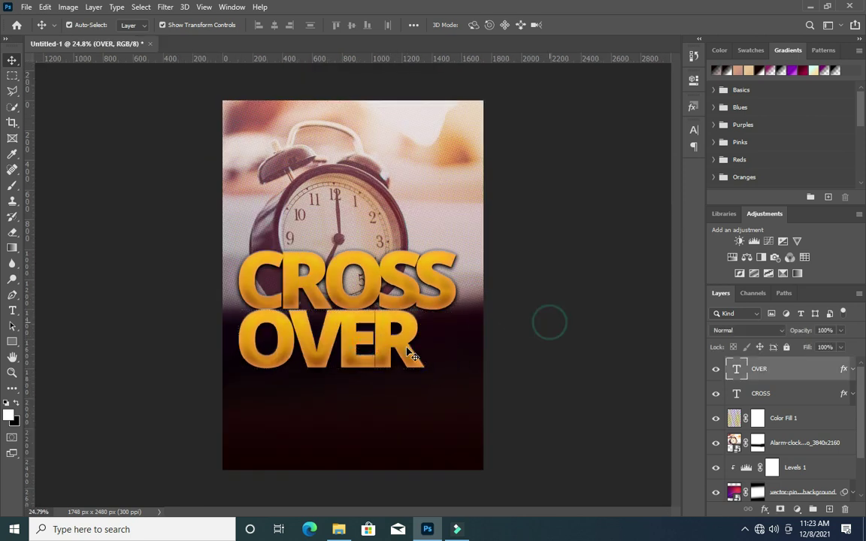
click(439, 298)
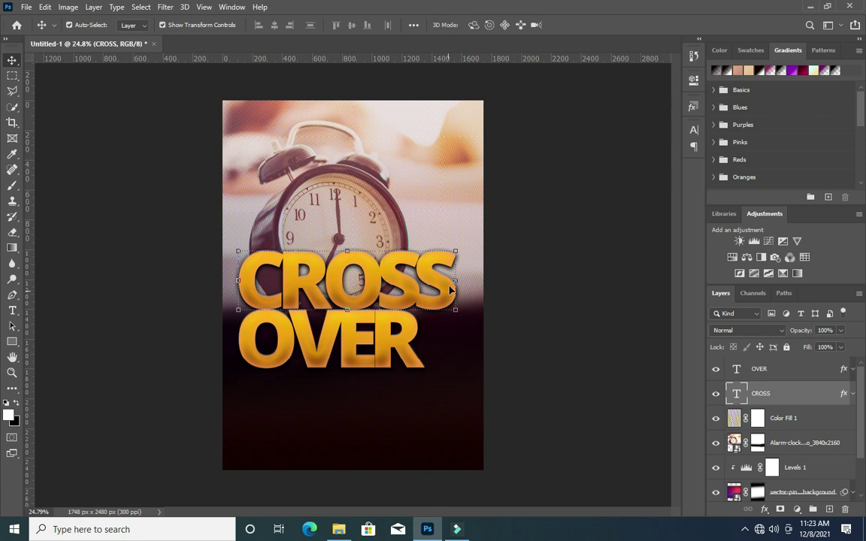
drag(466, 242, 464, 211)
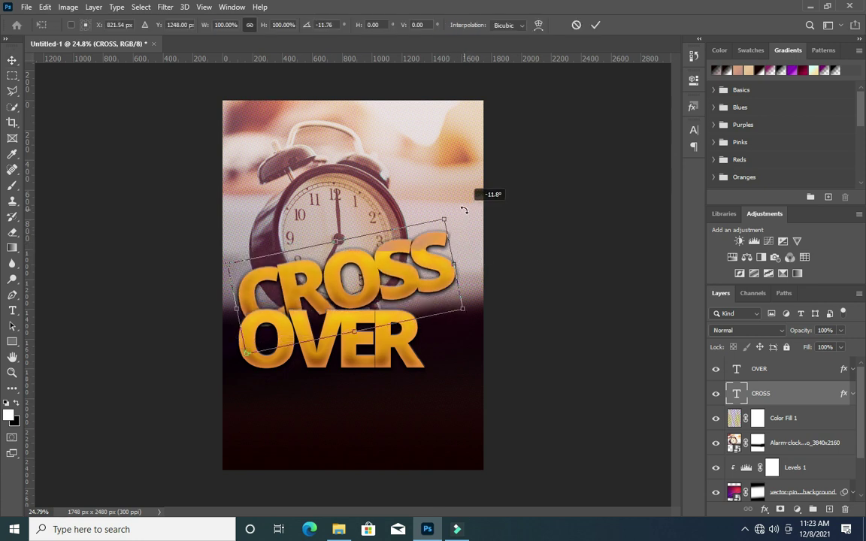
click(595, 25)
Rotate OVER to match the CROSS tilt and shift it right beneath CROSS.
click(346, 358)
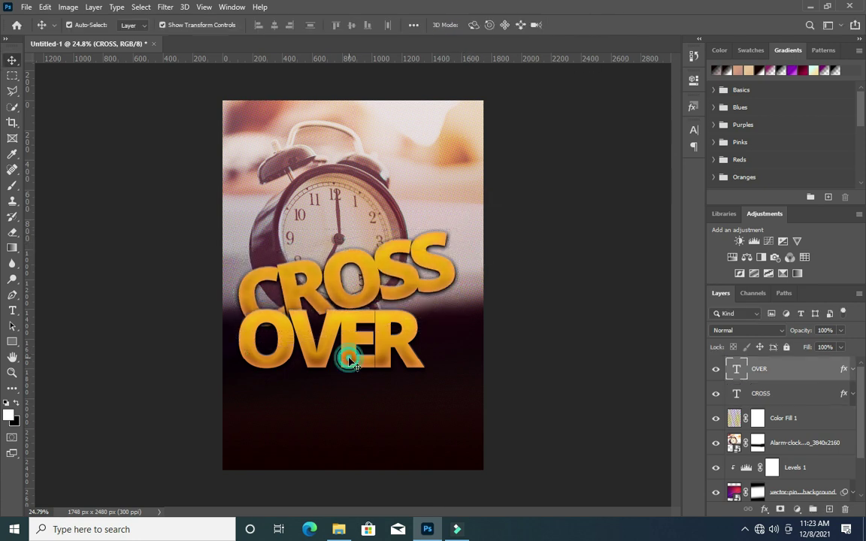
drag(435, 297, 434, 272)
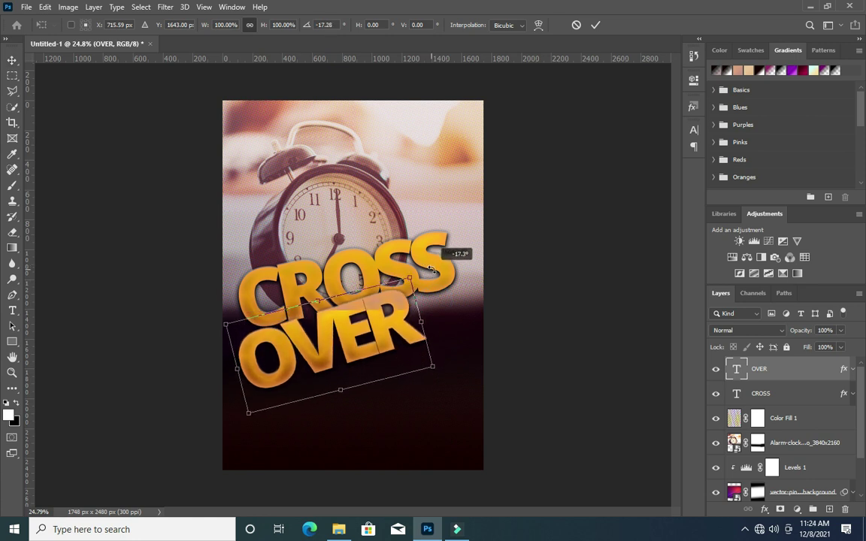
mouse_move(381, 335)
mouse_down()
mouse_move(412, 339)
mouse_move(403, 335)
mouse_up()
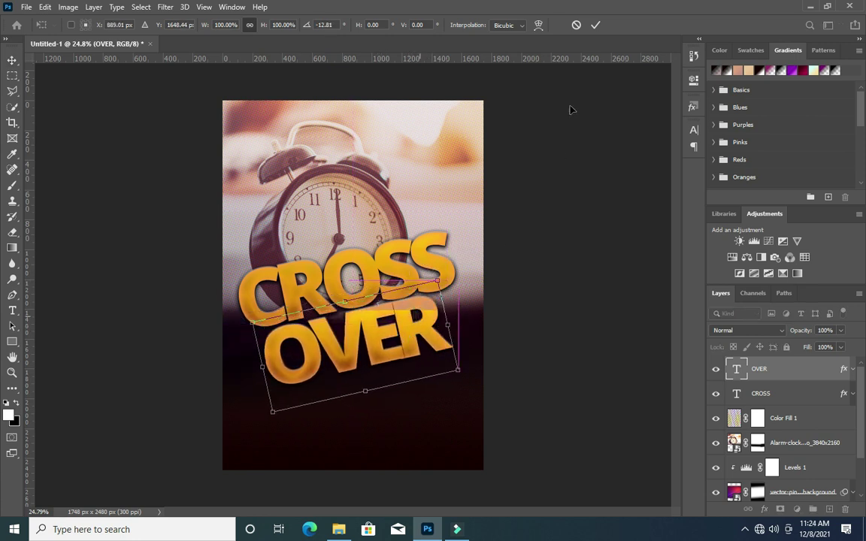
click(541, 348)
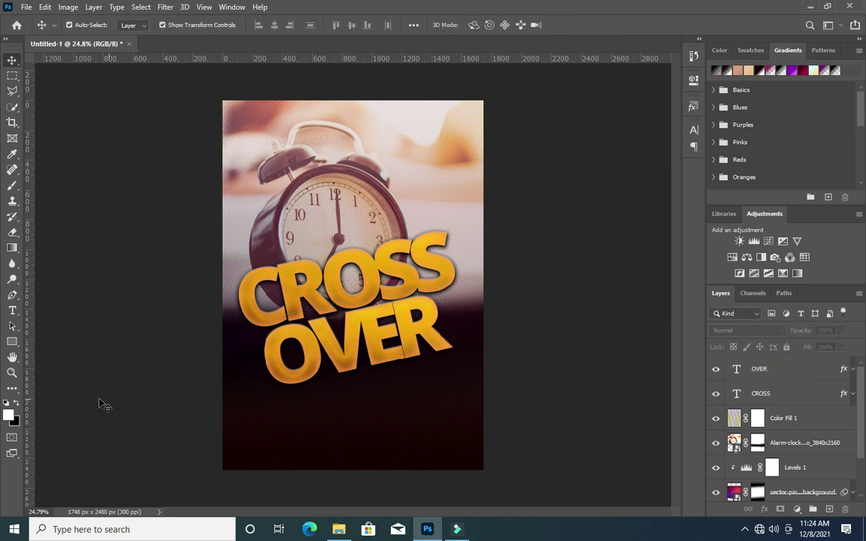
Add a white 'Night' text layer below OVER.
click(12, 310)
click(258, 404)
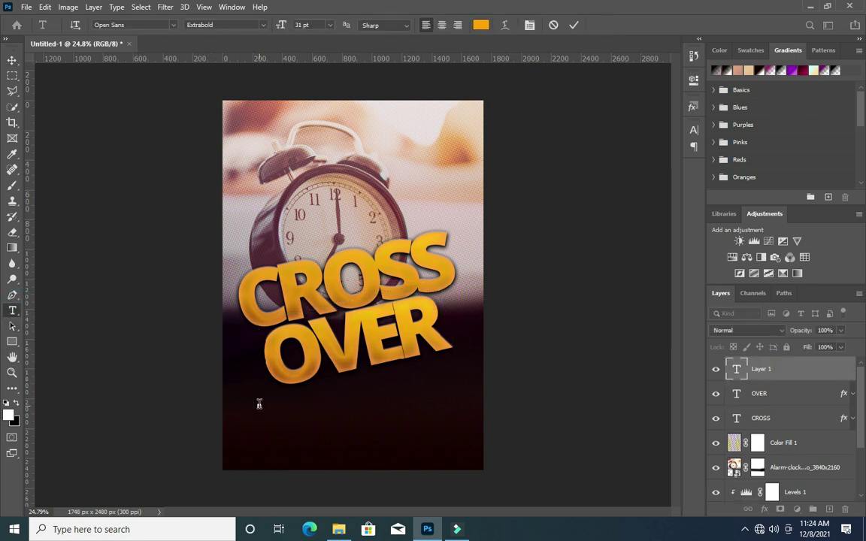
text(N)
text(ight)
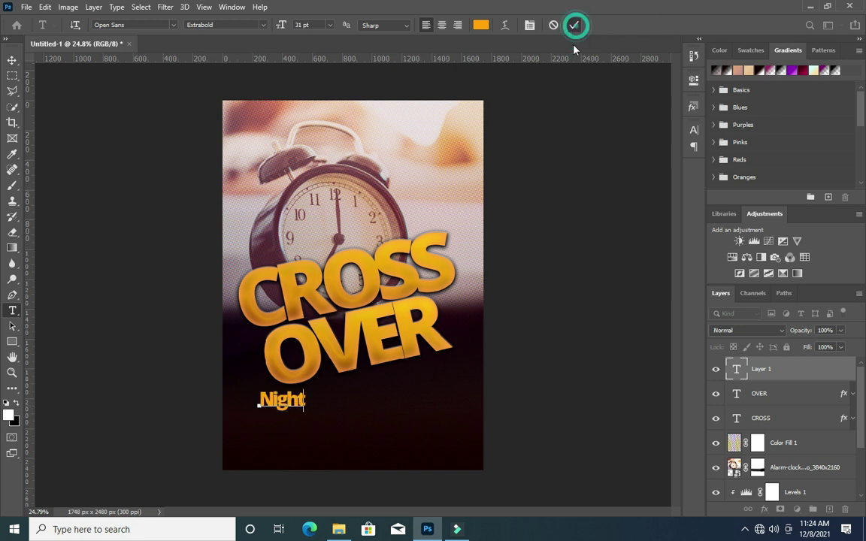
click(574, 25)
click(482, 24)
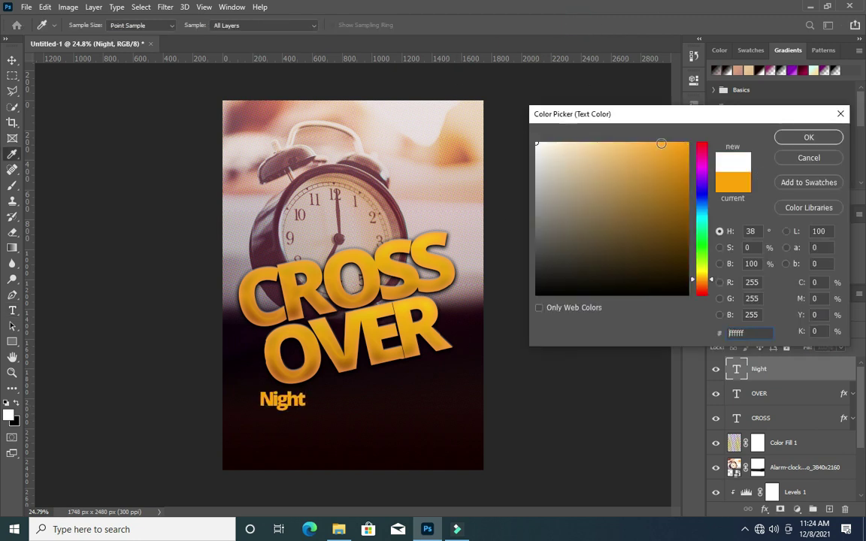
click(537, 143)
click(808, 137)
Set Night's font to Tuesday Night with letter spacing 0.
click(694, 134)
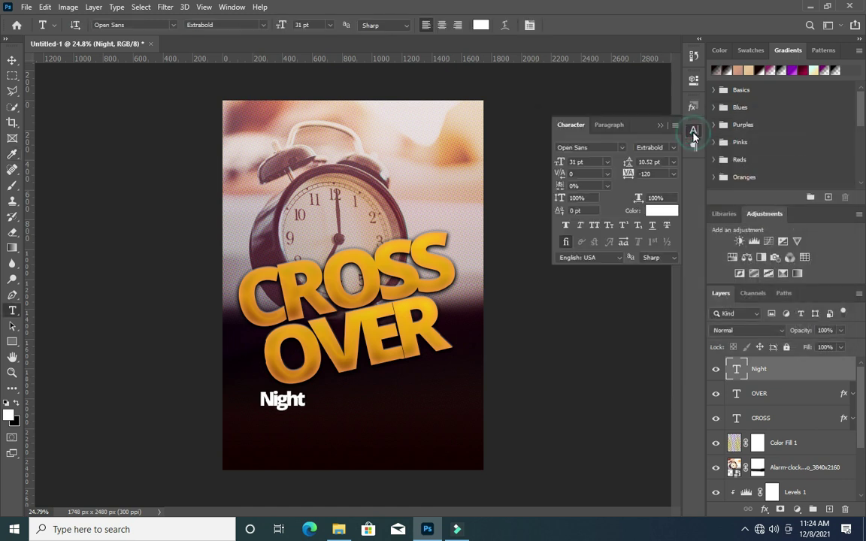
click(621, 148)
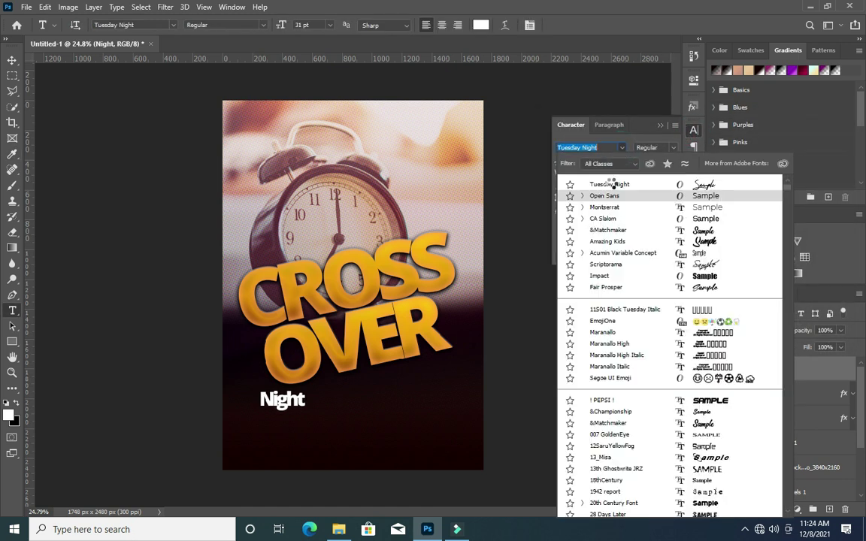
click(611, 185)
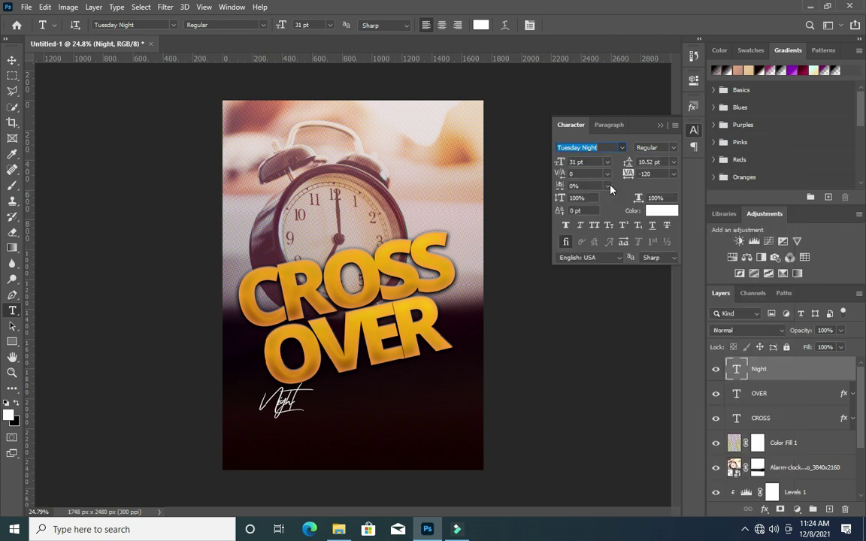
click(626, 175)
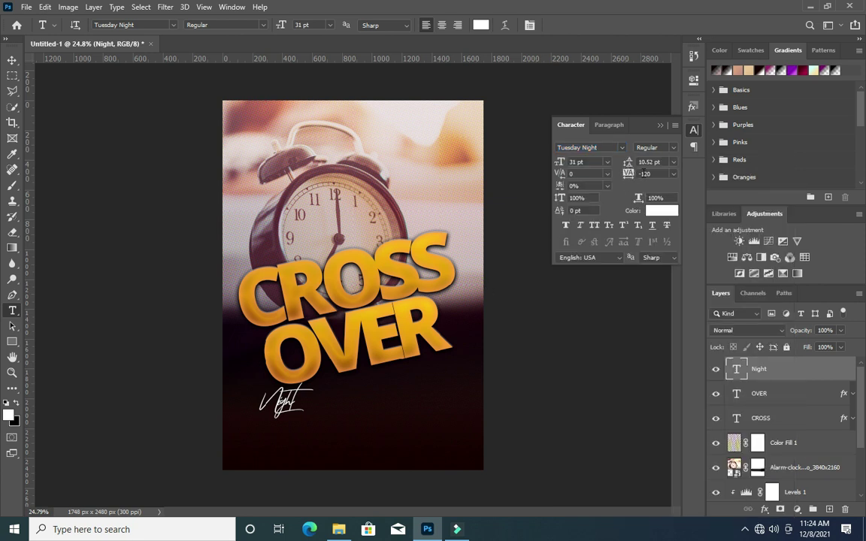
click(653, 174)
text(0)
key(Return)
click(673, 129)
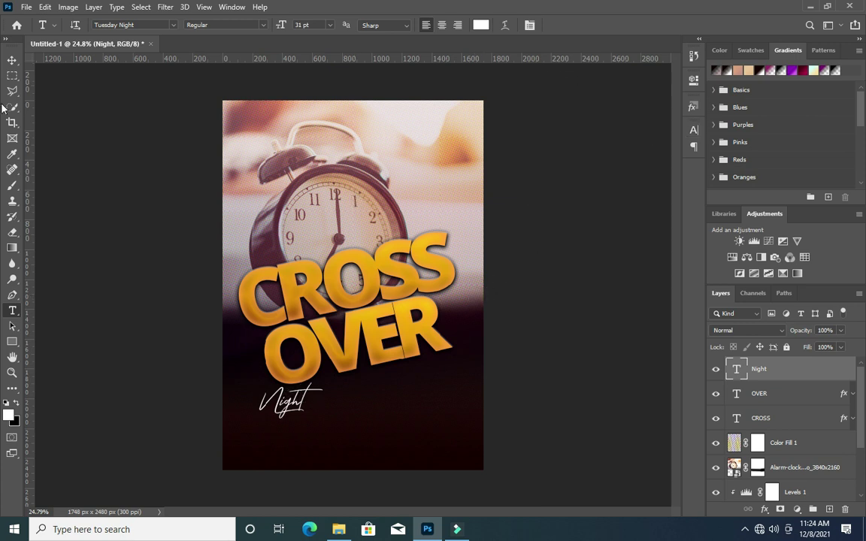
Enlarge the Night script, tilt it to the title's angle, and move it under OVER.
click(12, 60)
drag(299, 410, 320, 410)
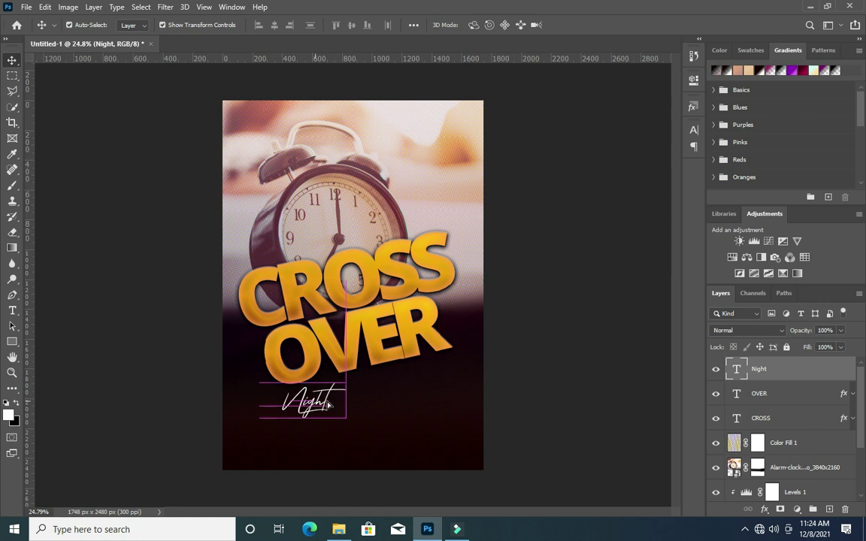
scroll(325, 405, up, 3)
scroll(325, 404, up, 1)
click(362, 364)
drag(377, 344, 361, 367)
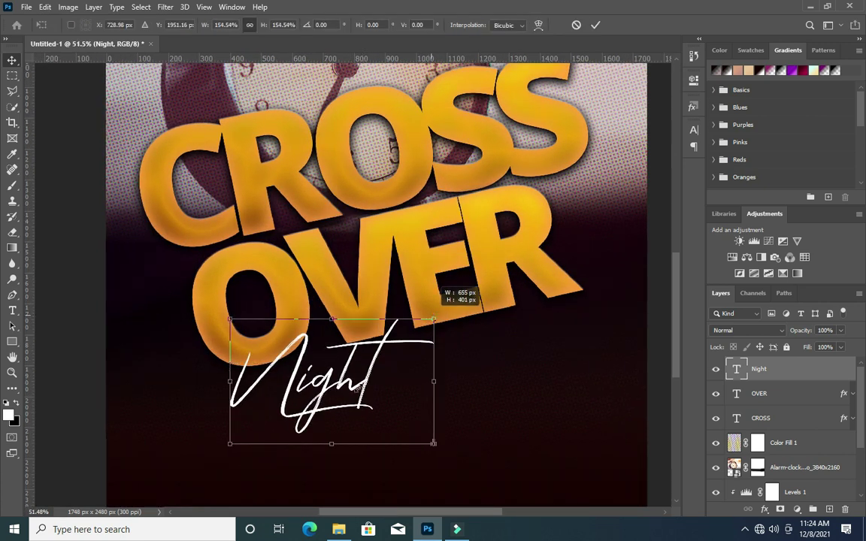
mouse_move(425, 297)
mouse_down()
mouse_move(437, 316)
mouse_move(480, 339)
mouse_up()
key(Return)
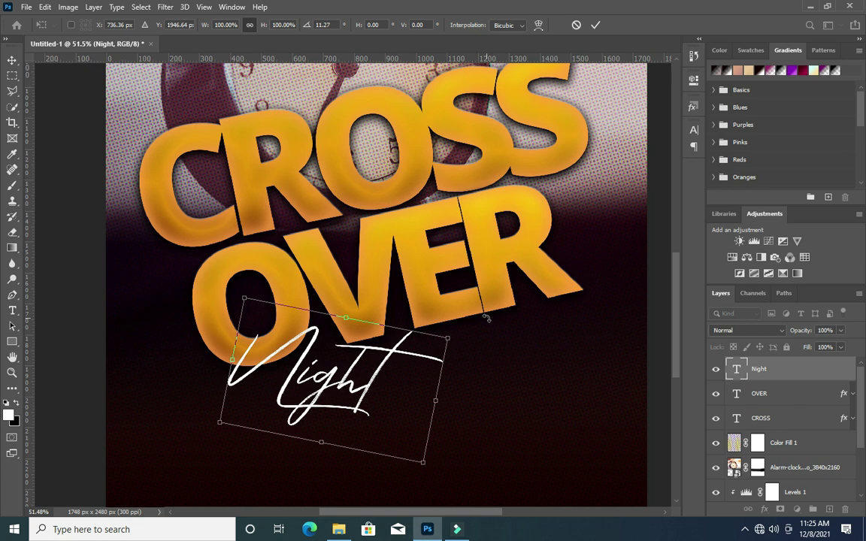
drag(469, 331, 458, 241)
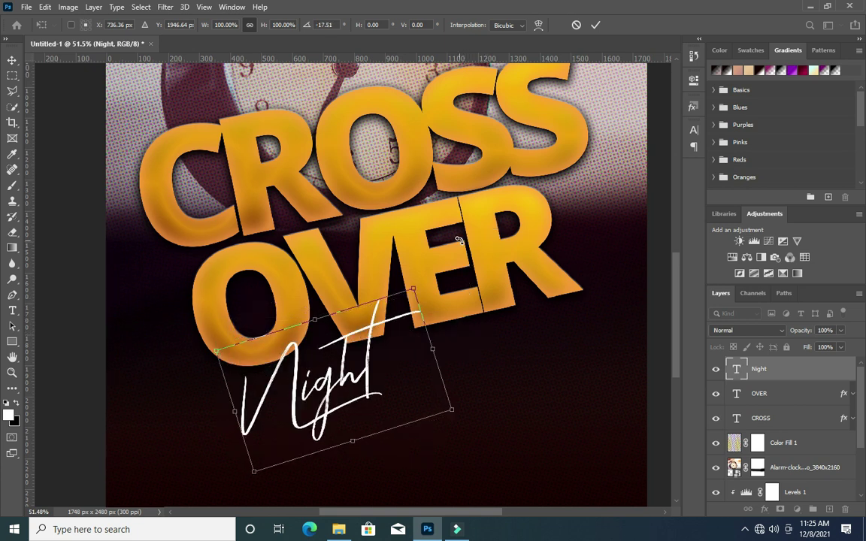
key(Return)
mouse_move(324, 382)
mouse_down()
mouse_move(296, 364)
mouse_move(322, 370)
mouse_up()
scroll(322, 370, down, 3)
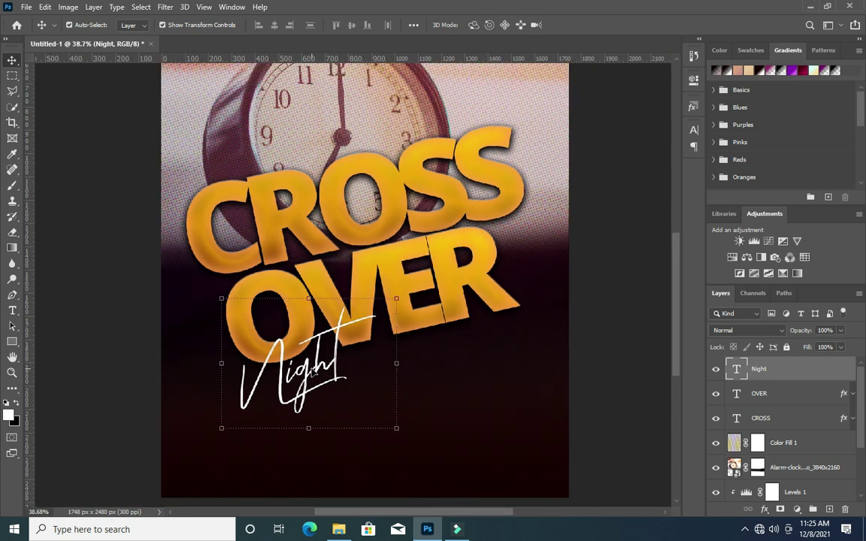
Duplicate Night, retype the copy as 'Vigil', and place it beside Night.
key(ctrl+j)
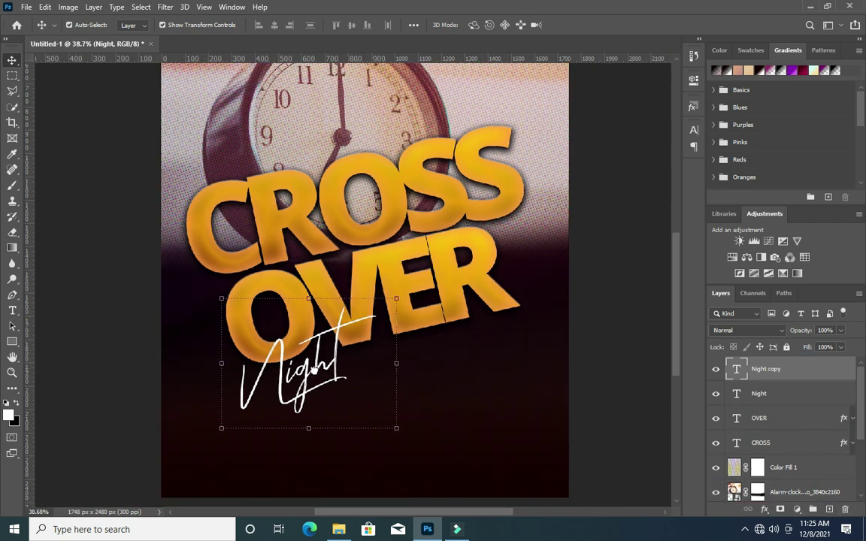
drag(307, 378, 426, 350)
double_click(425, 343)
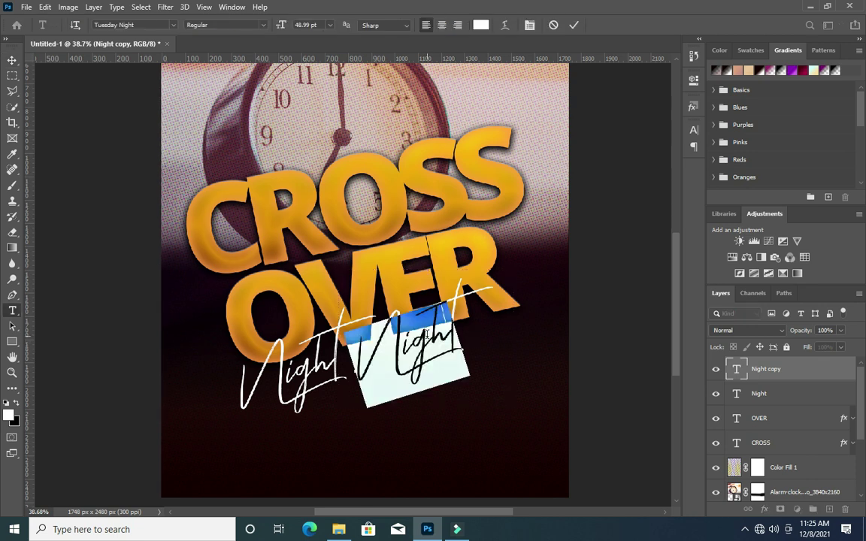
text(Vigil)
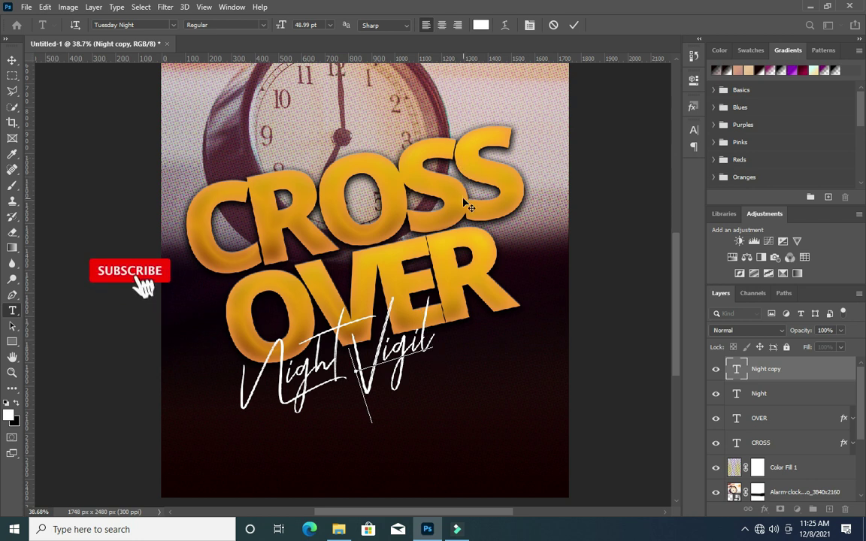
key(ctrl)
key(ctrl+z)
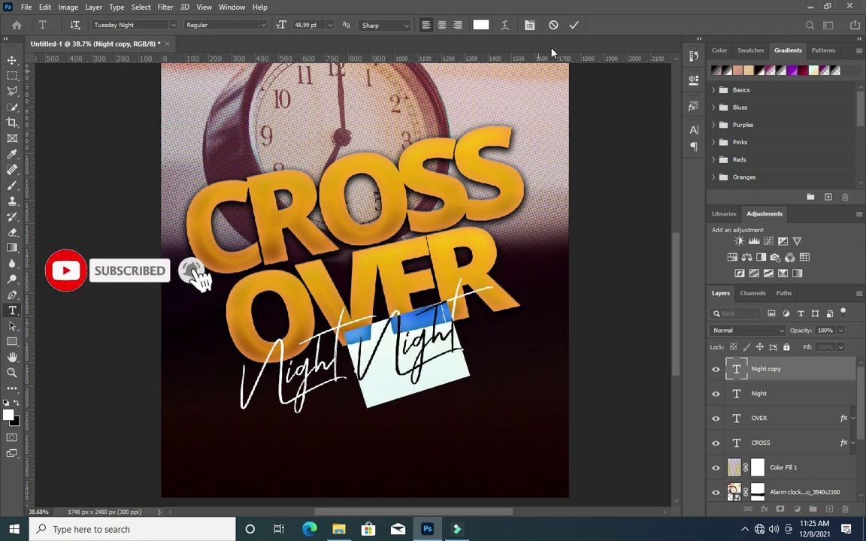
text(Vigil)
click(574, 25)
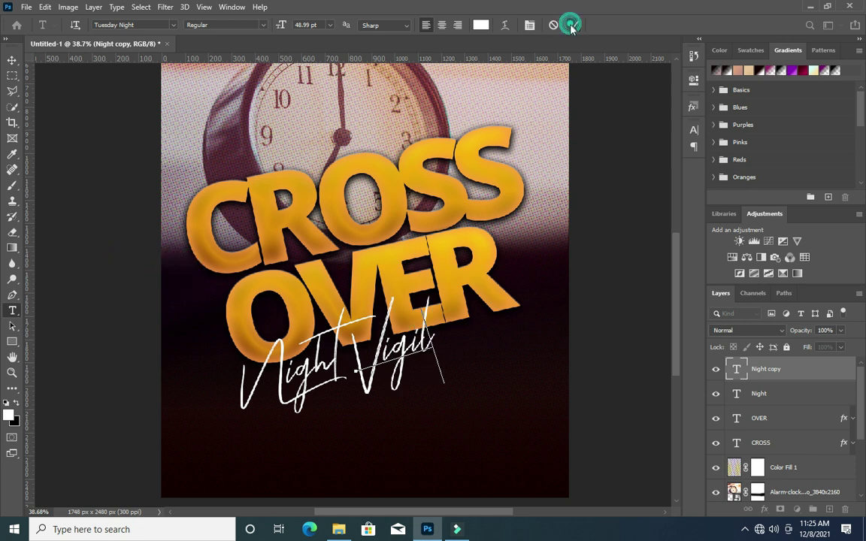
key(v)
drag(363, 316, 379, 311)
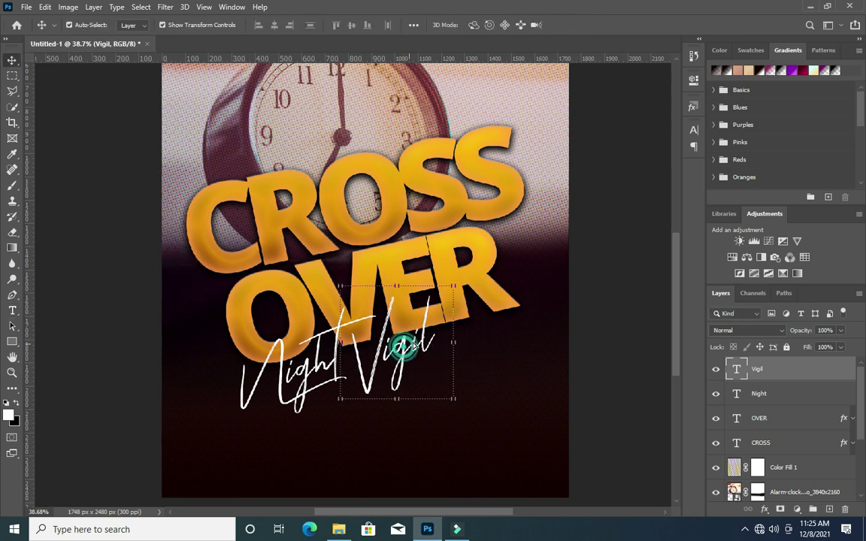
click(68, 131)
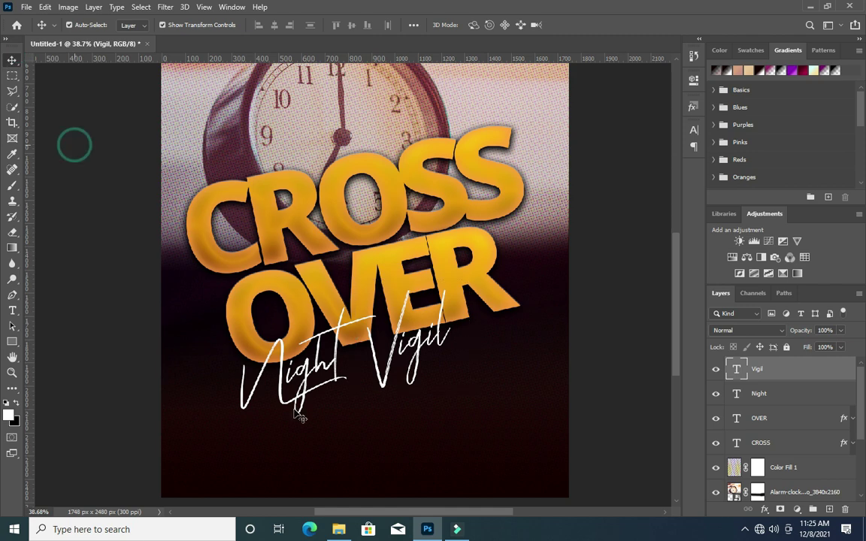
key(ctrl+0)
Type a new 'DECEMBER' text line below Night Vigil.
scroll(531, 304, down, 1)
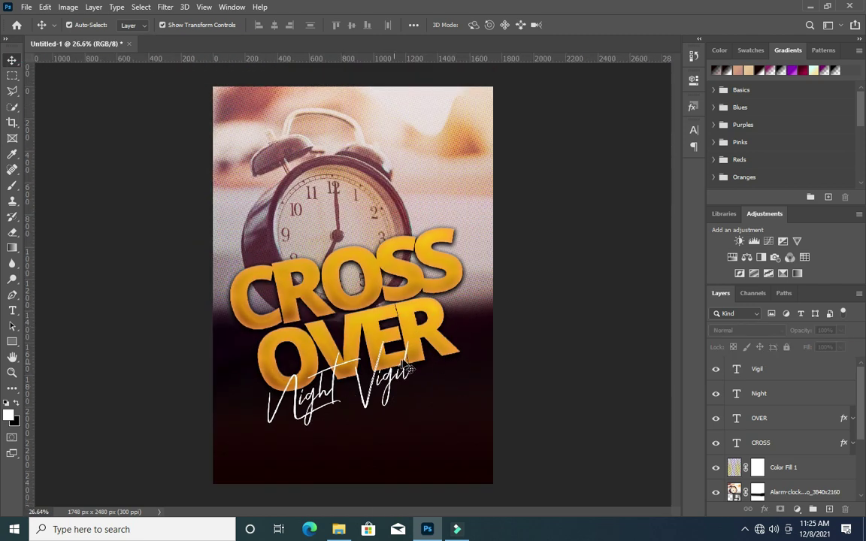
scroll(407, 367, down, 1)
scroll(371, 391, up, 2)
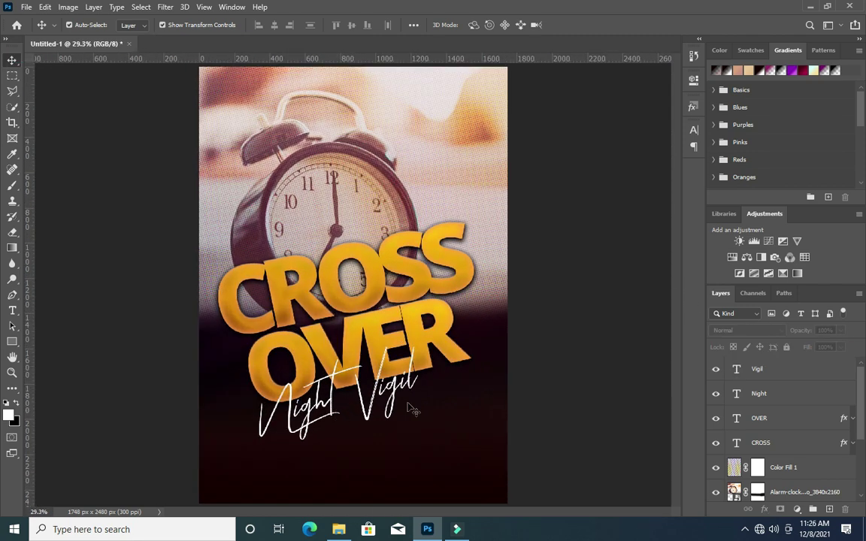
scroll(376, 436, up, 2)
scroll(357, 455, up, 1)
click(675, 336)
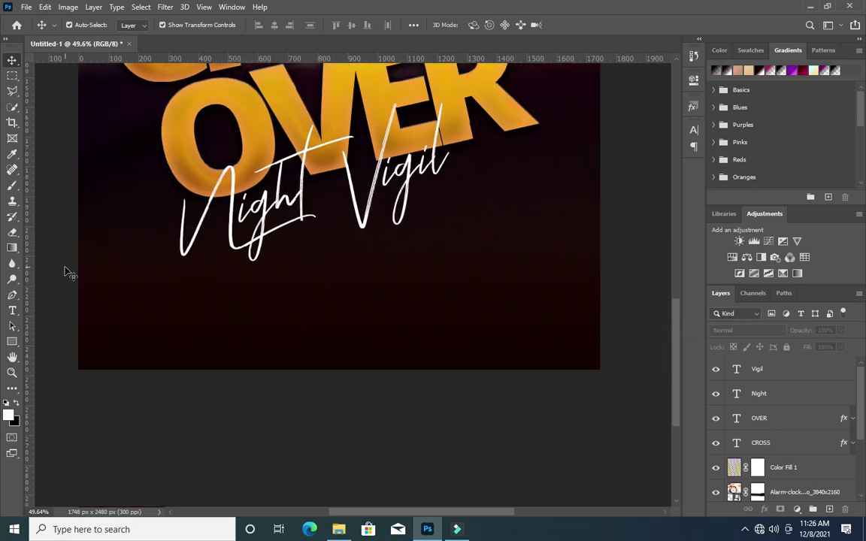
click(12, 310)
click(203, 301)
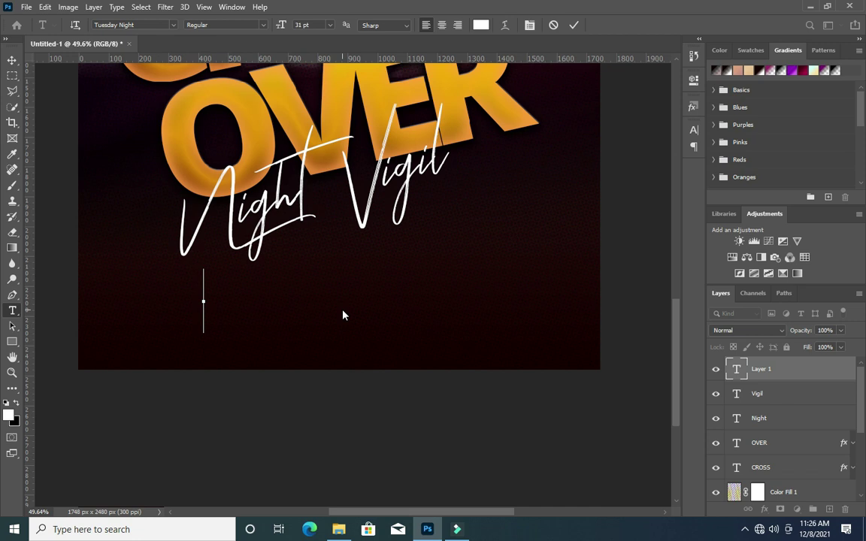
text(DECEMBER)
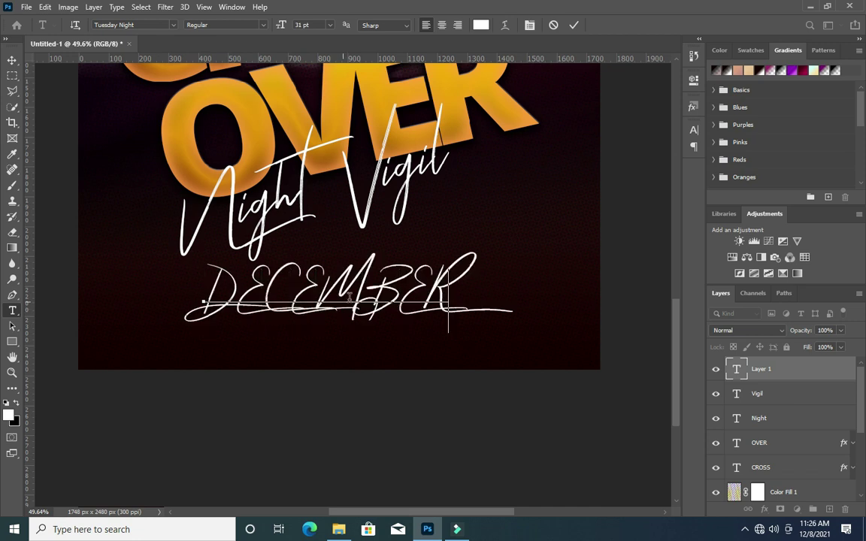
click(573, 25)
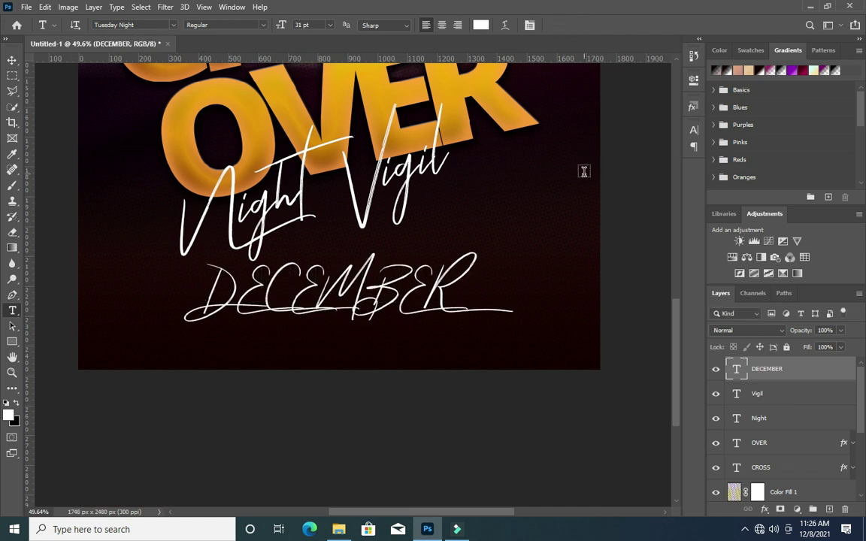
Set DECEMBER in Century Gothic Bold and scale it down to 12.27 pt.
click(694, 129)
click(623, 148)
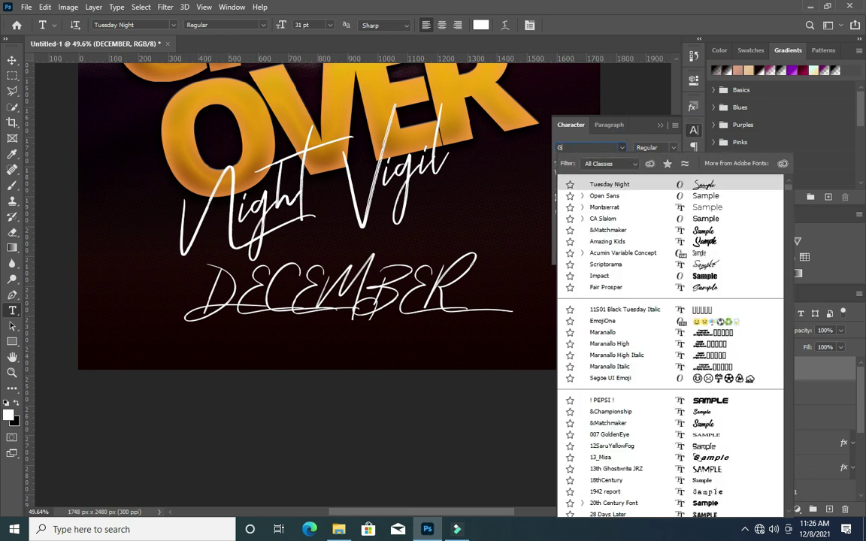
text(OTHIC)
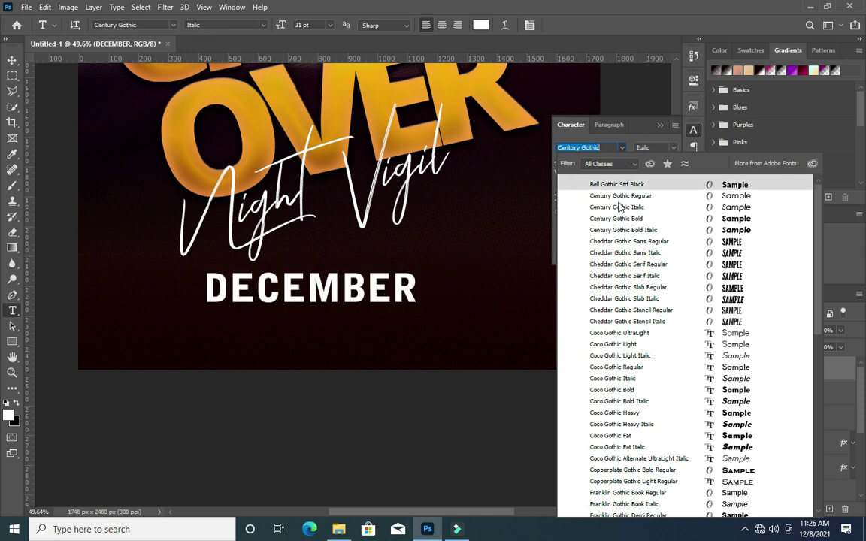
click(609, 220)
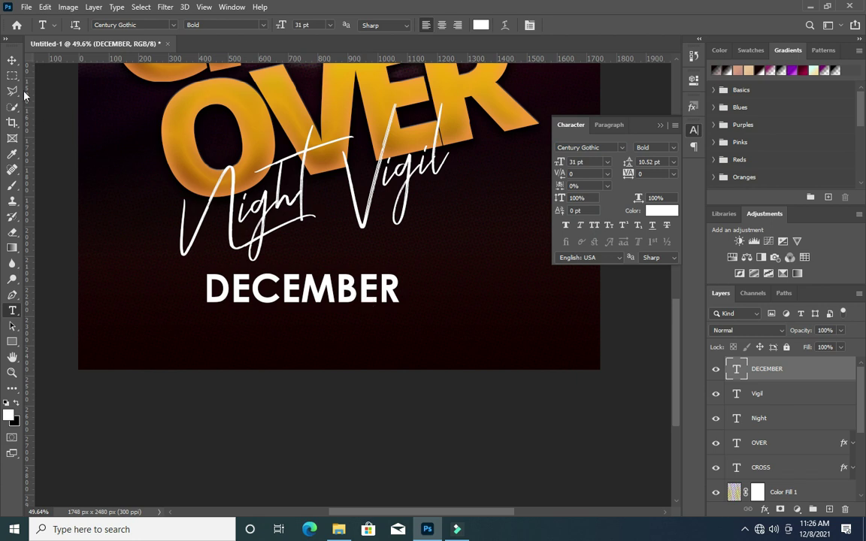
click(12, 59)
mouse_move(403, 306)
mouse_down()
mouse_move(231, 293)
mouse_move(268, 299)
mouse_move(242, 296)
mouse_up()
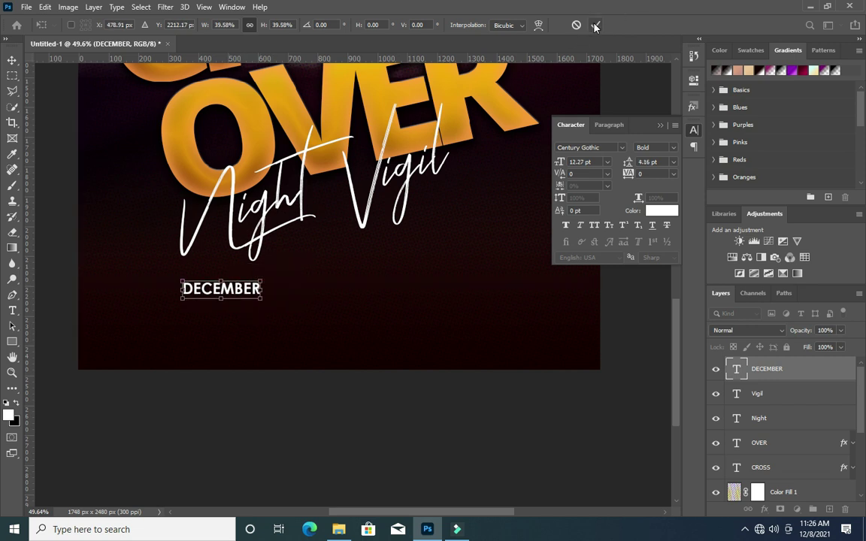
scroll(239, 298, up, 3)
scroll(239, 298, up, 1)
key(Return)
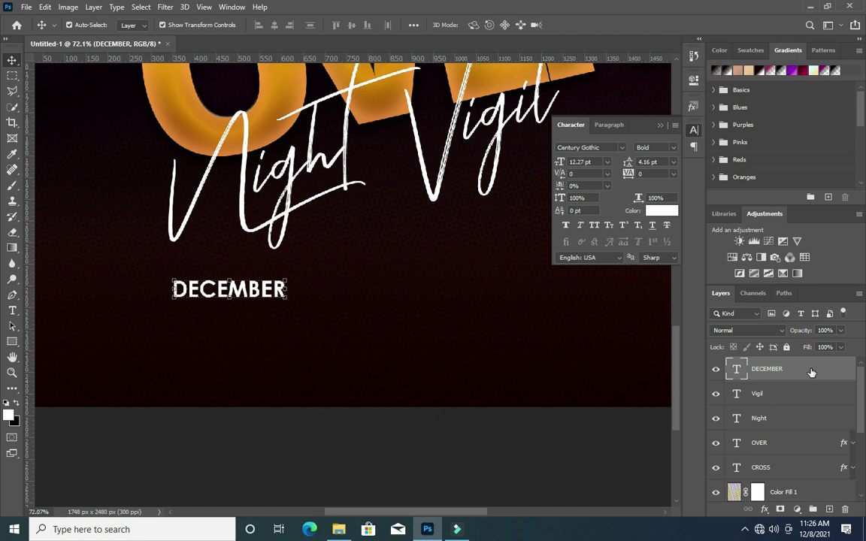
Duplicate DECEMBER as a large '31' beneath it with tightened letter spacing.
mouse_move(229, 293)
alt+mouse_down()
mouse_move(236, 319)
mouse_move(247, 313)
alt+mouse_up()
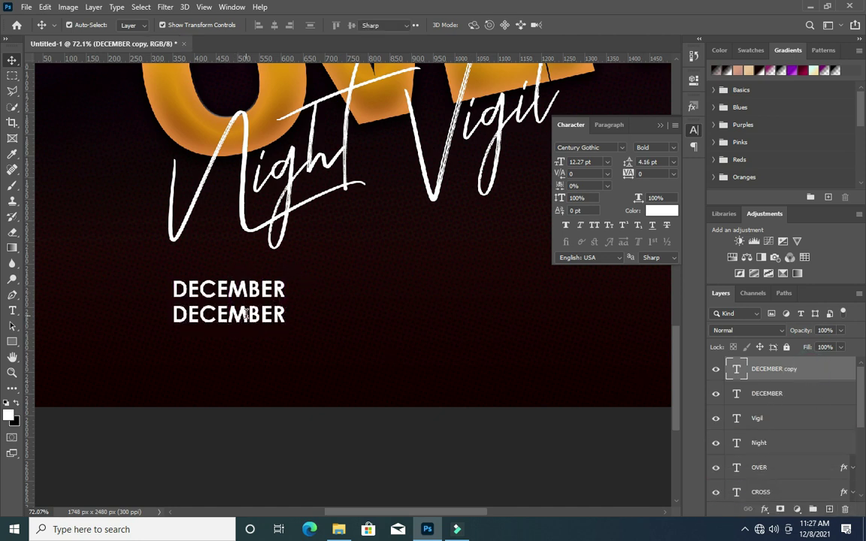
double_click(247, 314)
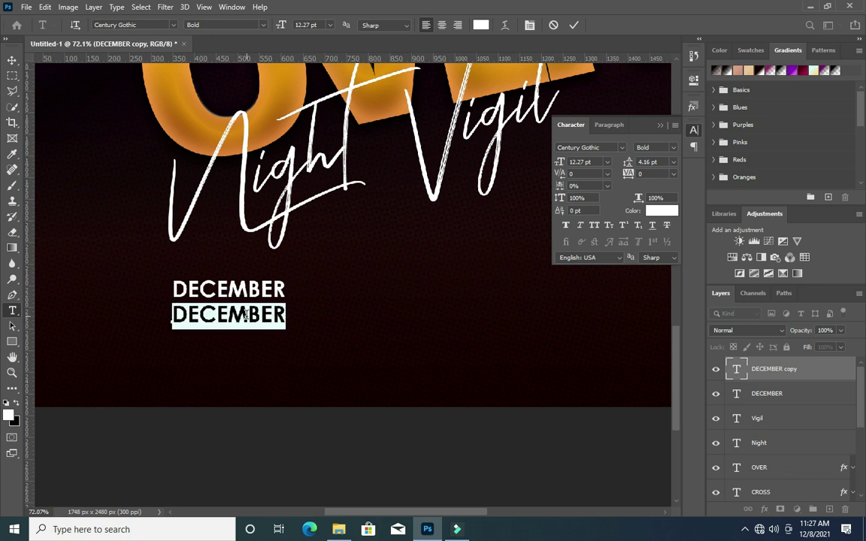
text(31)
click(574, 25)
click(13, 63)
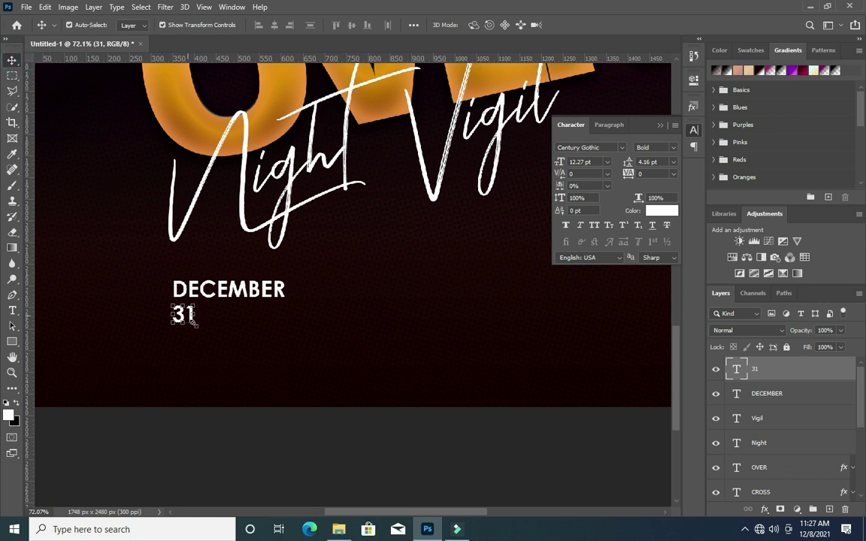
key(ctrl+t)
mouse_move(195, 328)
mouse_down()
mouse_move(263, 390)
mouse_move(241, 353)
mouse_move(267, 353)
mouse_up()
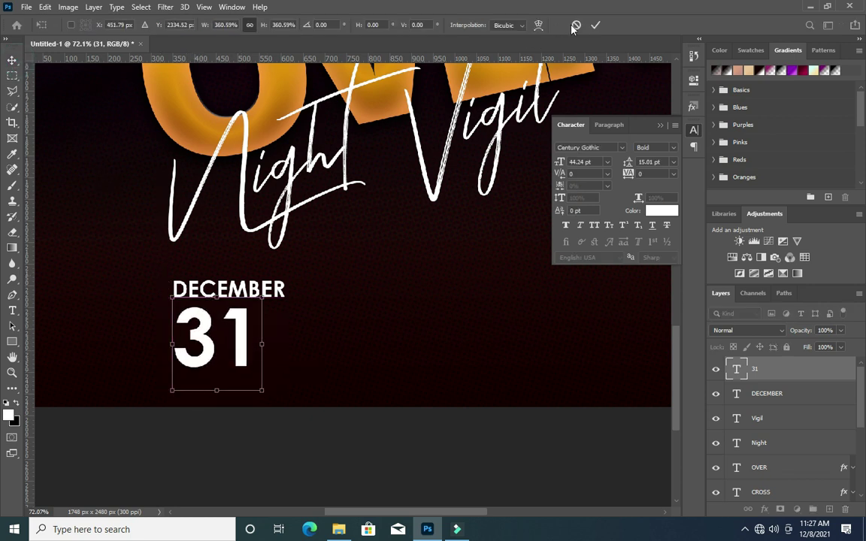
click(595, 25)
drag(631, 174, 626, 174)
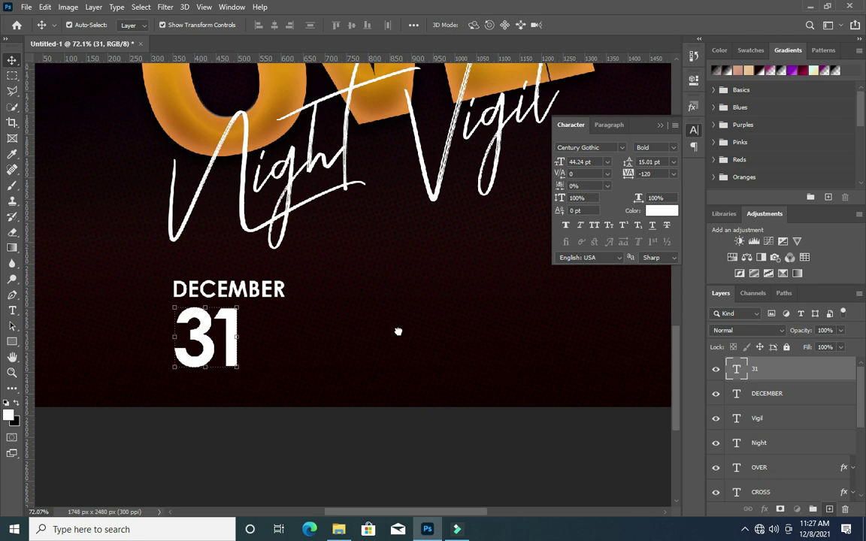
Add a small raised 'st' after 31 with tracking 0, reading '31st'.
key(ctrl+j)
drag(214, 331, 277, 330)
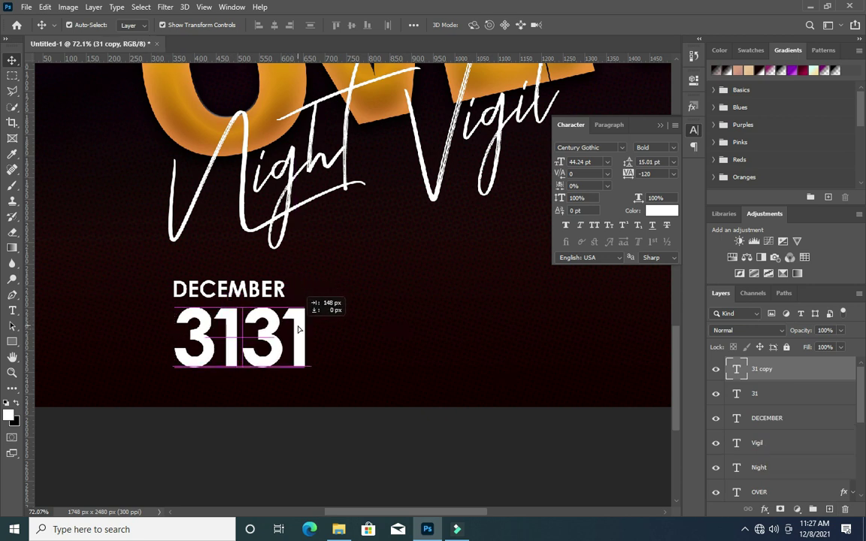
double_click(278, 331)
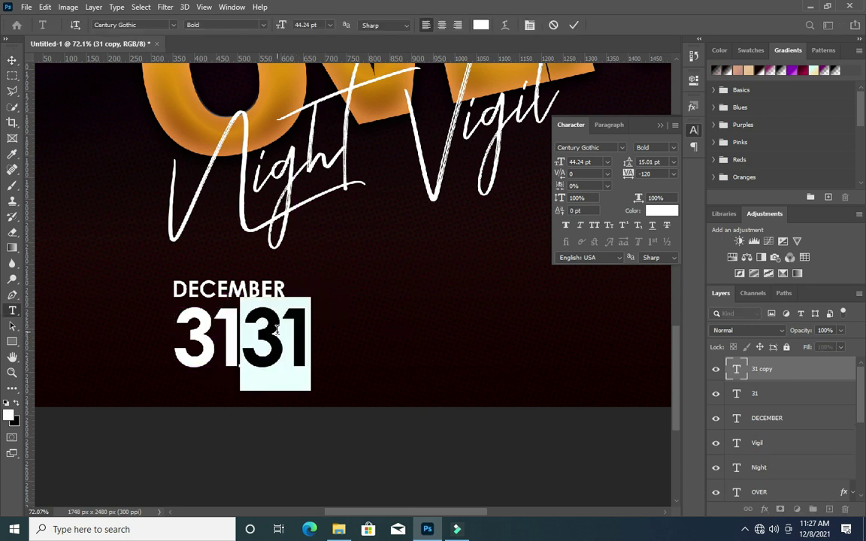
text(st)
click(573, 25)
key(v)
scroll(290, 323, up, 2)
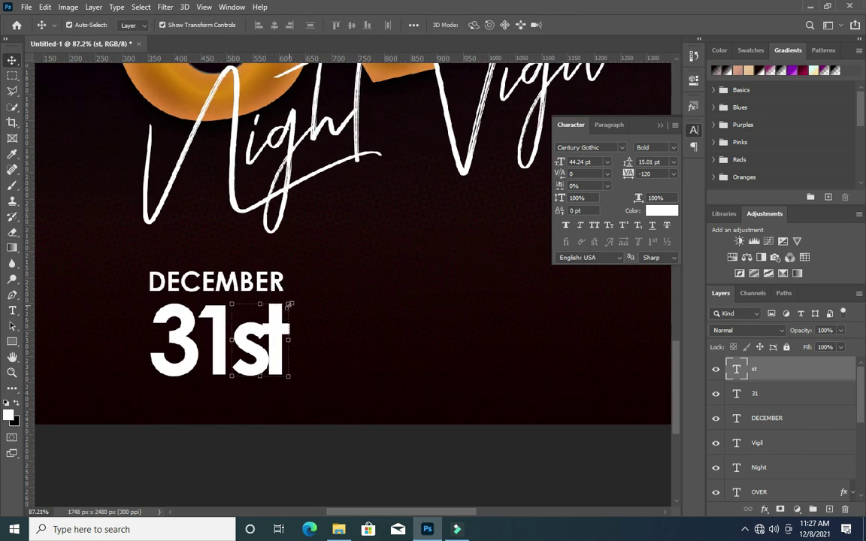
mouse_move(290, 304)
mouse_down()
mouse_move(269, 331)
mouse_move(264, 300)
mouse_move(261, 328)
mouse_up()
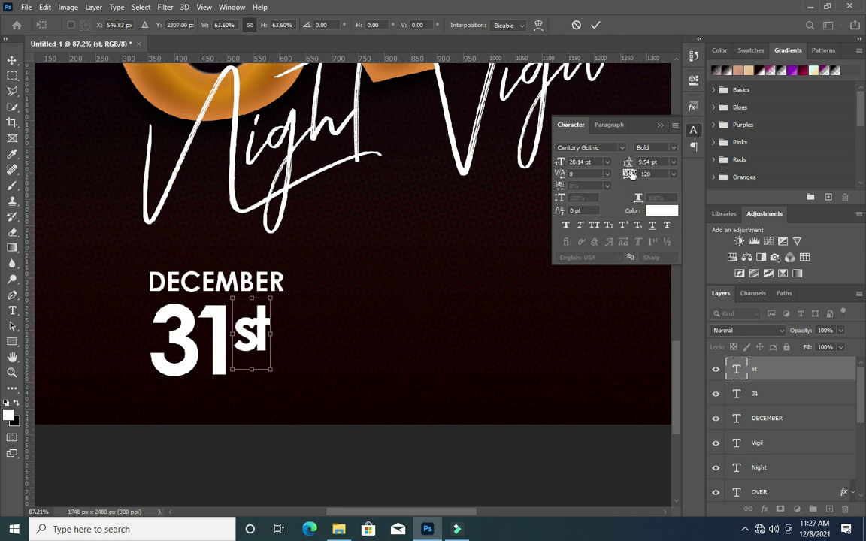
click(596, 25)
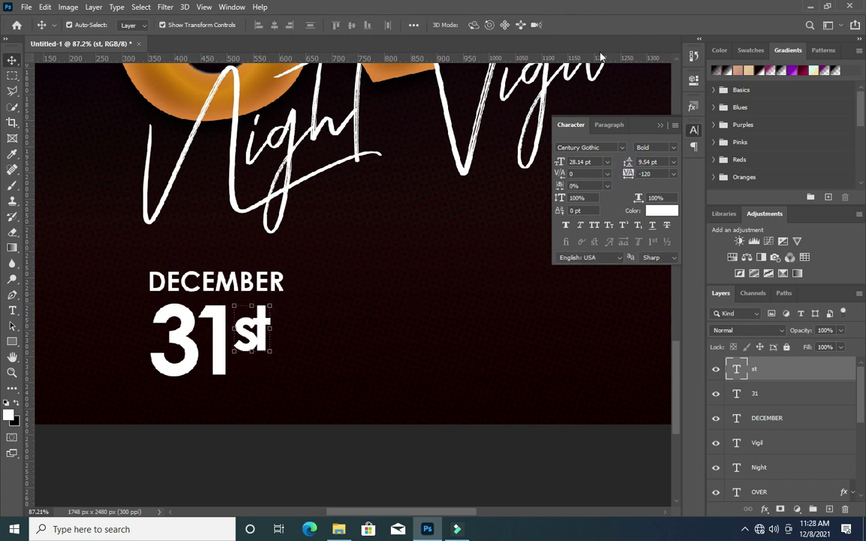
drag(628, 175, 629, 173)
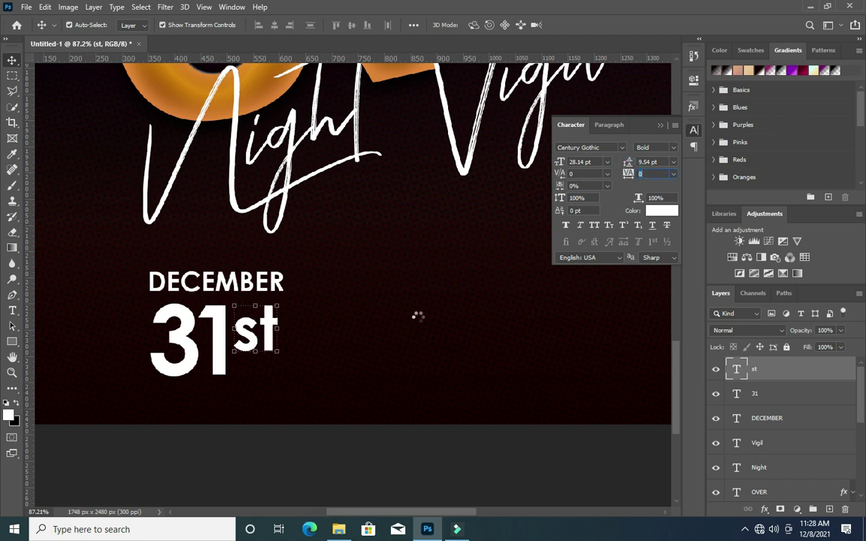
drag(277, 326, 273, 325)
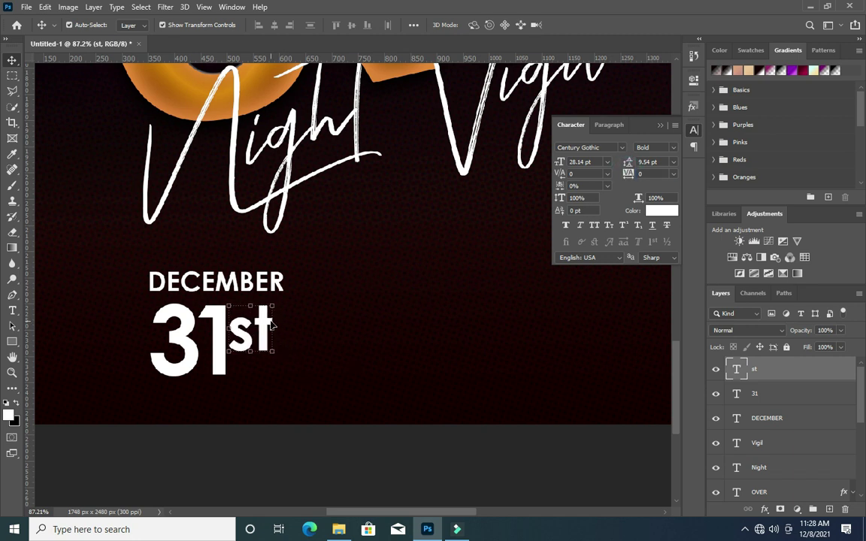
click(329, 446)
scroll(265, 340, down, 2)
Scale DECEMBER to match the 31st width and nudge the date block up.
scroll(281, 328, down, 1)
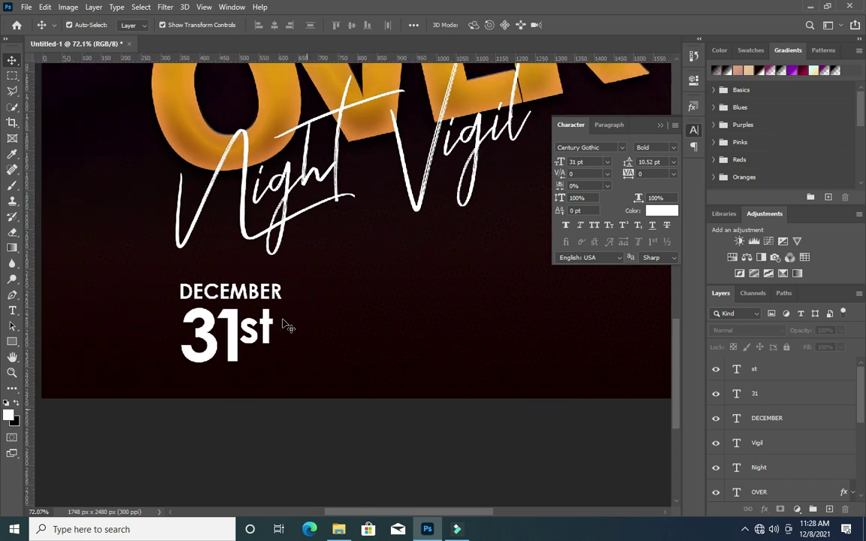
scroll(286, 324, down, 2)
click(271, 295)
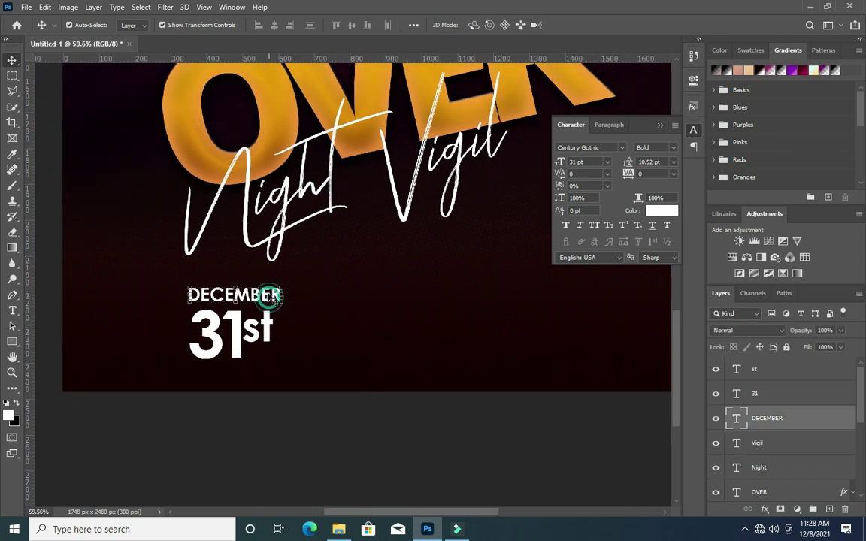
scroll(270, 294, up, 8)
key(ctrl+t)
drag(286, 285, 276, 288)
click(594, 25)
key(Down)
key(Down)
key(Down)
key(Down)
key(Down)
key(Down)
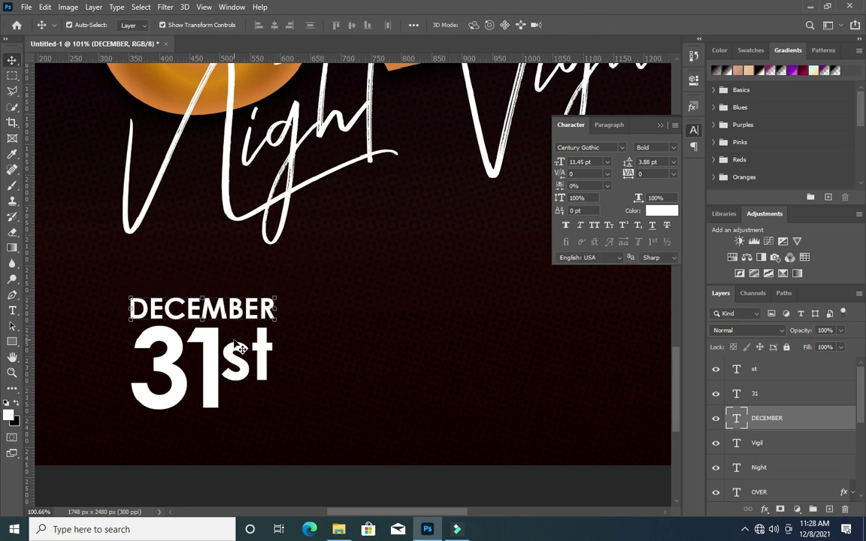
shift+click(761, 371)
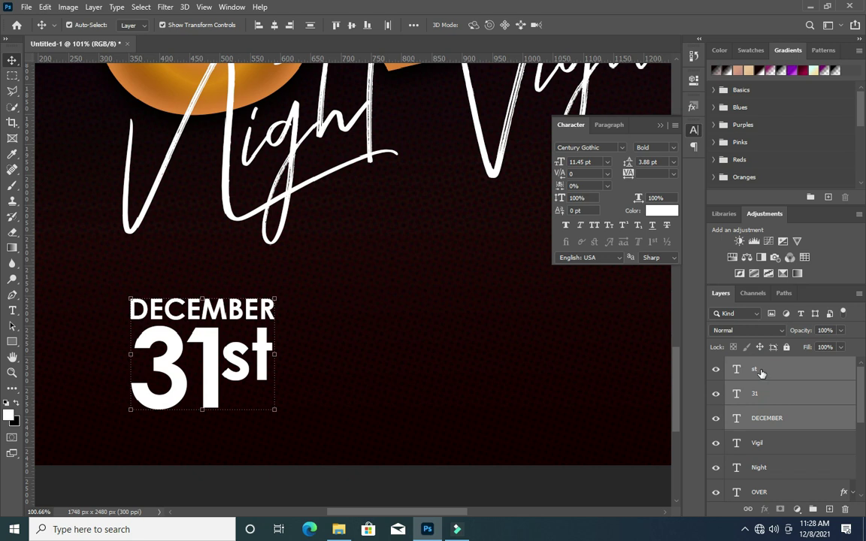
key(Up)
key(Up)
key(Up)
key(Up)
key(Up)
key(Up)
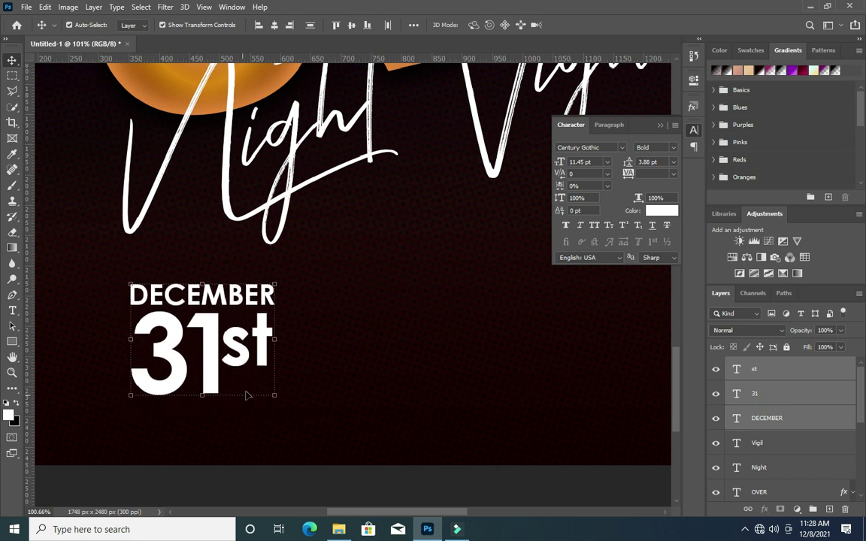
Place date.png from the Cross over folder and shrink it to about 25.8%.
scroll(342, 344, down, 1)
scroll(269, 357, down, 1)
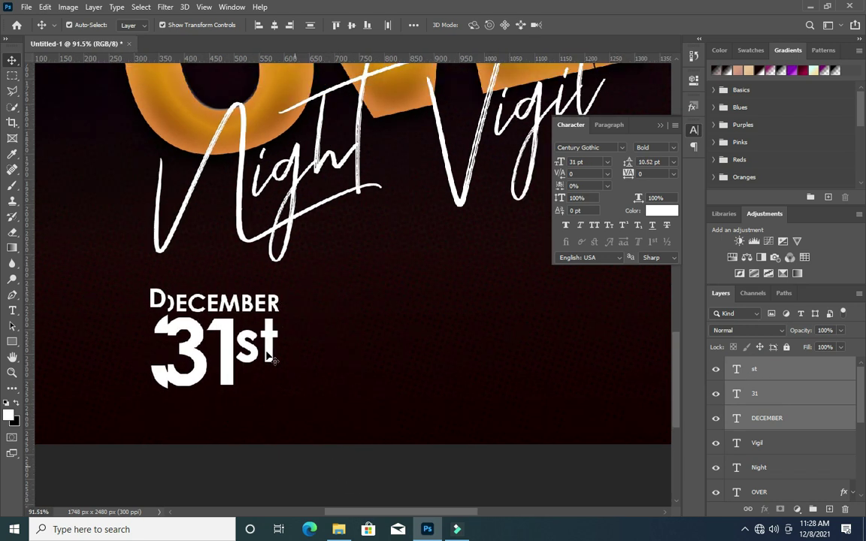
scroll(267, 360, down, 2)
scroll(265, 362, down, 1)
scroll(263, 364, up, 1)
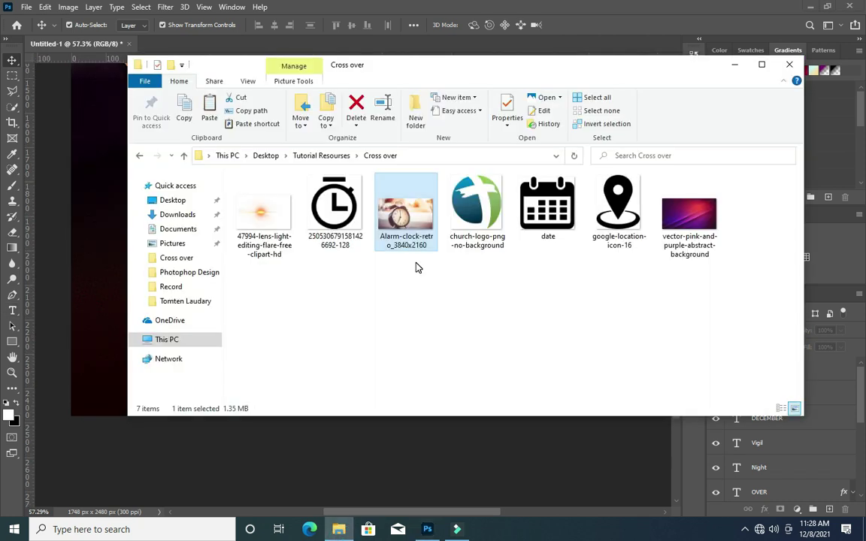
drag(549, 162, 391, 366)
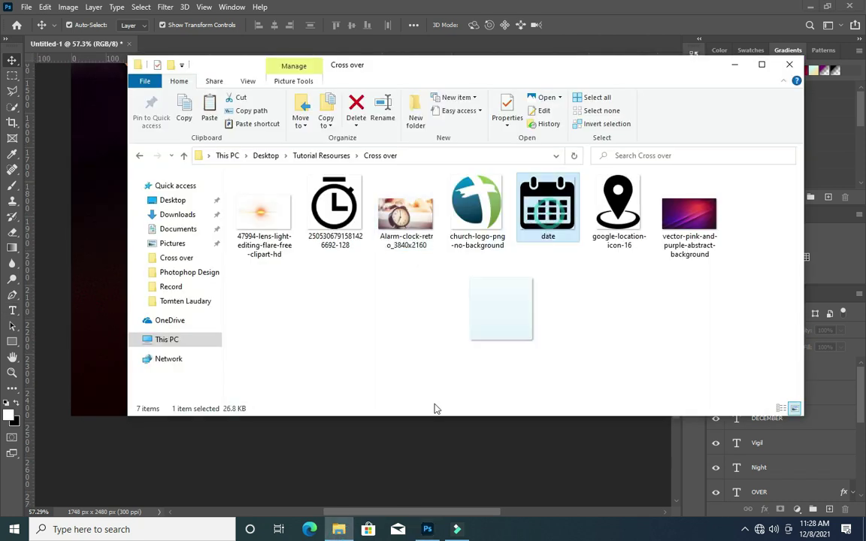
mouse_move(70, 238)
mouse_down()
mouse_move(468, 259)
mouse_move(485, 251)
mouse_move(154, 327)
mouse_up()
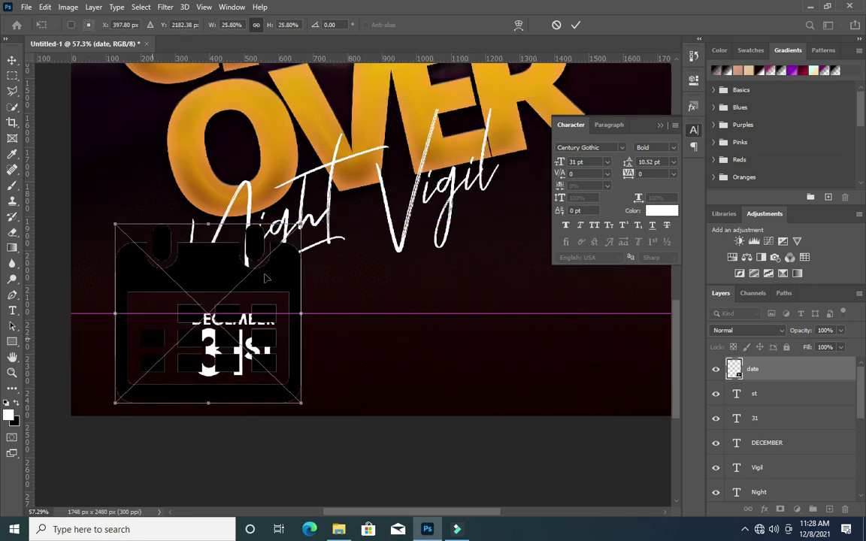
Shrink the calendar icon further and position it beside the date text.
mouse_move(301, 223)
mouse_down()
mouse_move(164, 331)
mouse_move(166, 352)
mouse_move(158, 284)
mouse_up()
scroll(155, 428, up, 2)
scroll(139, 353, up, 2)
drag(185, 253, 184, 278)
key(Return)
Turn the calendar icon white with Hue/Saturation lightness, then shrink it slightly.
click(68, 7)
mouse_move(86, 39)
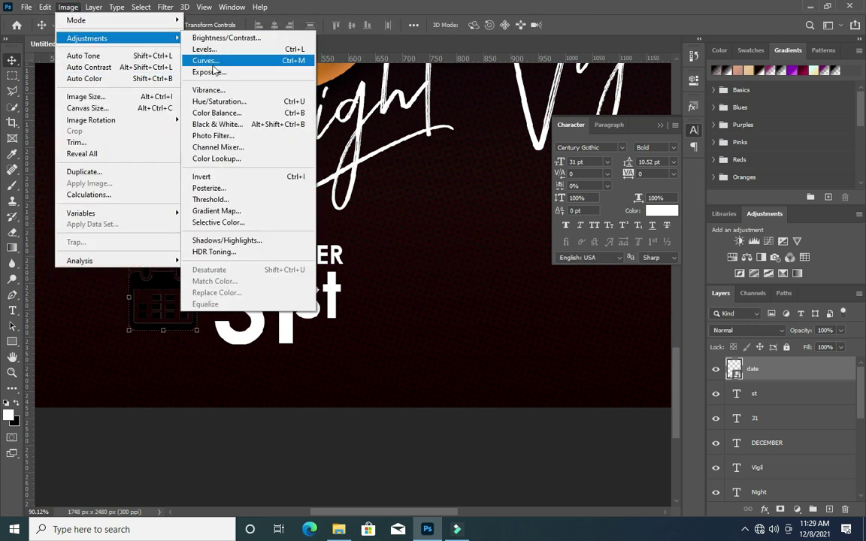
click(220, 101)
drag(399, 233, 458, 232)
click(535, 112)
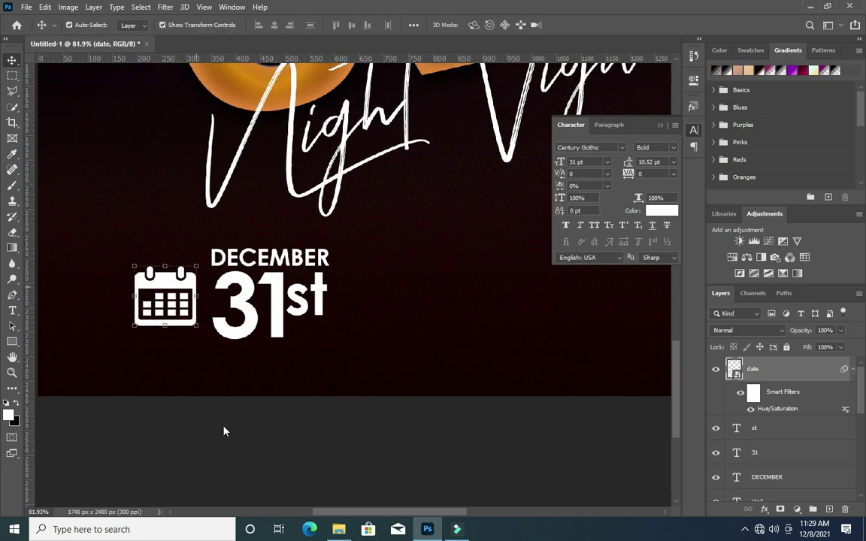
key(ctrl+t)
drag(134, 266, 177, 294)
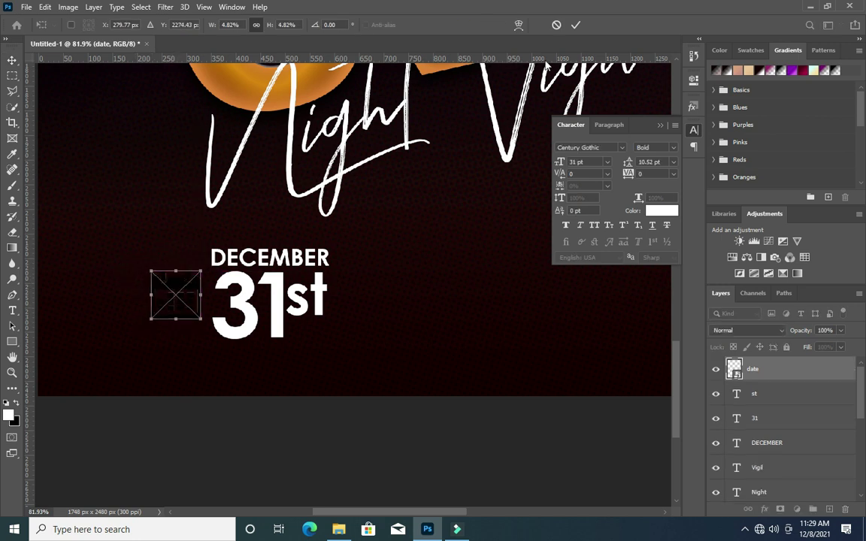
click(575, 24)
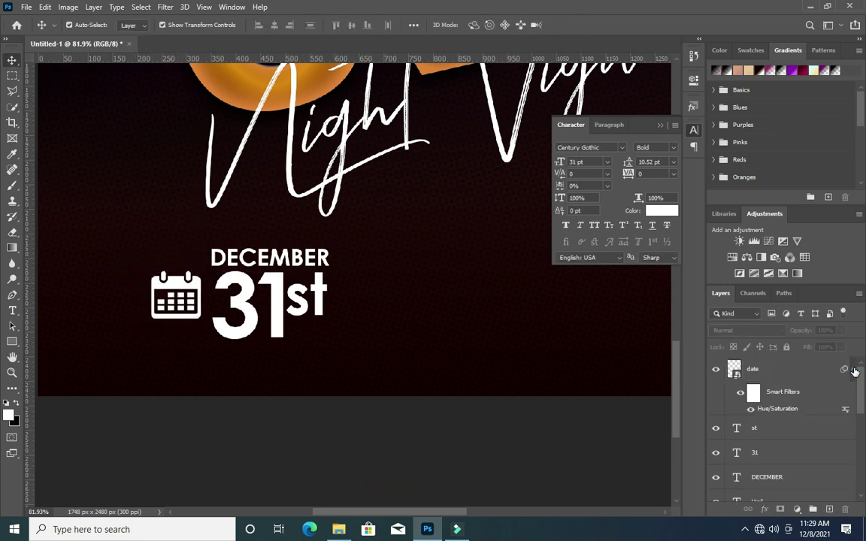
Group the st, 31, DECEMBER and date layers as Group 1 and shift it under Night Vigil.
drag(779, 371, 768, 455)
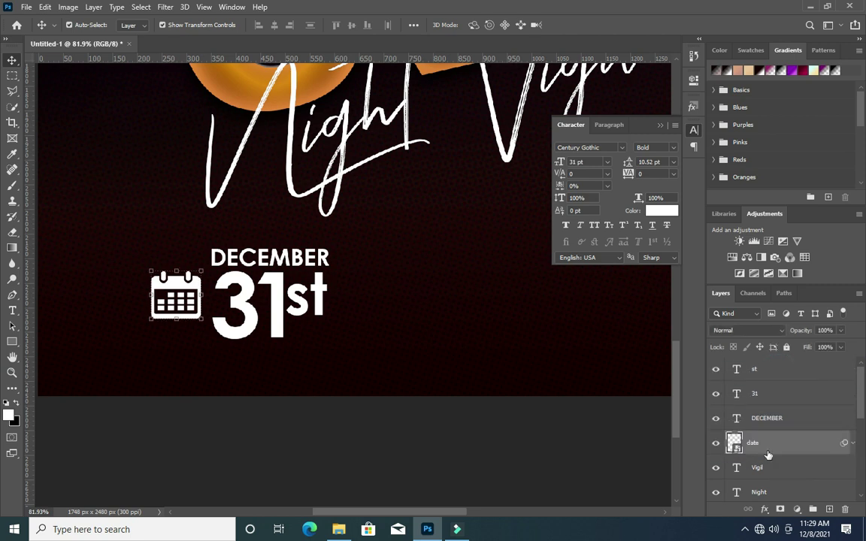
shift+click(778, 374)
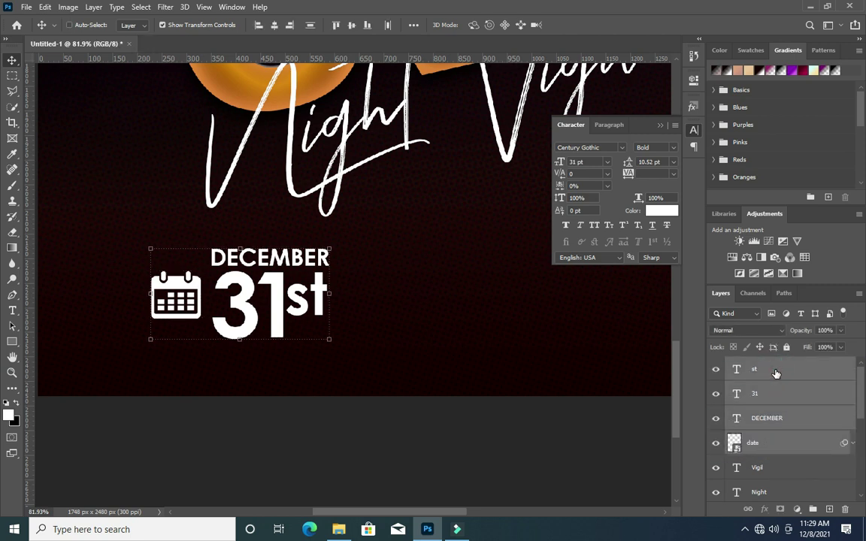
key(ctrl+g)
alt+scroll(359, 421, down, 2)
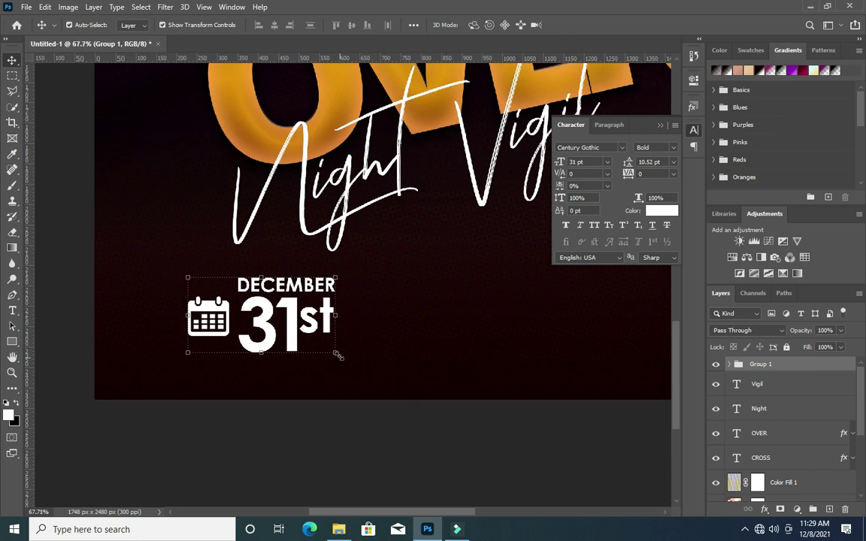
key(ctrl+t)
drag(293, 318, 340, 320)
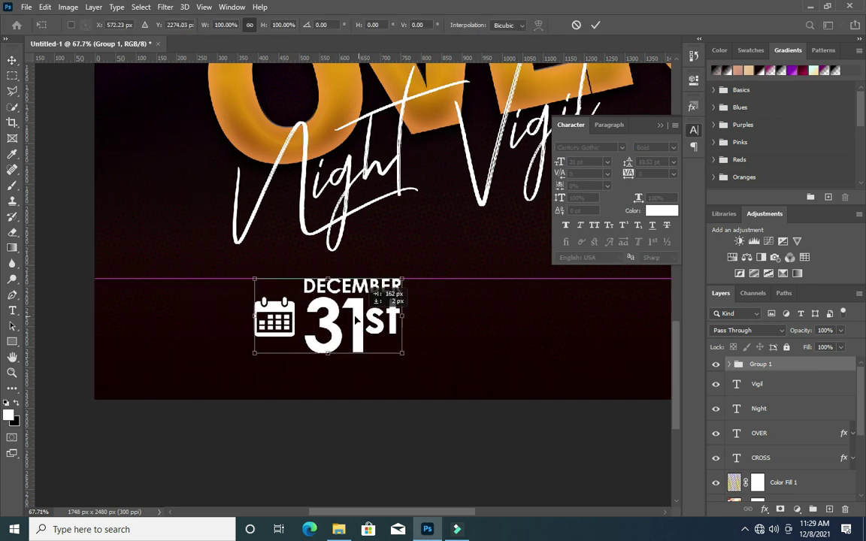
key(Return)
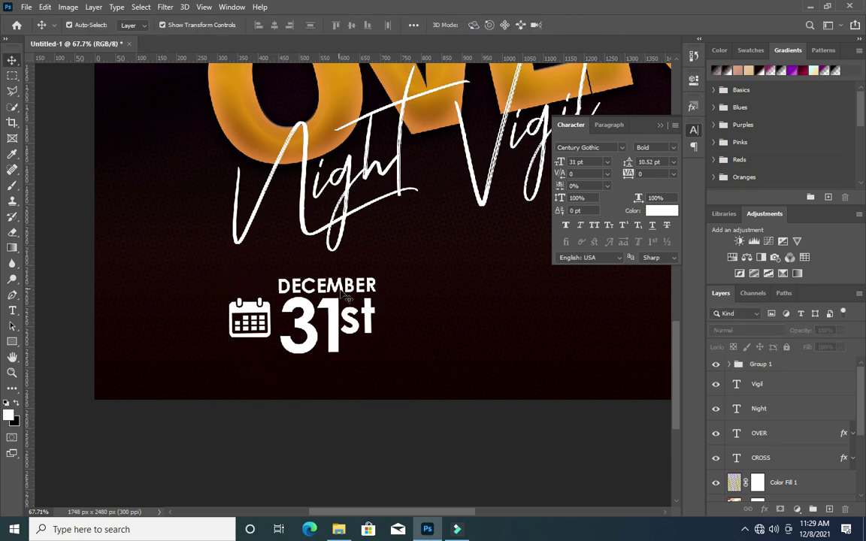
key(ctrl+z)
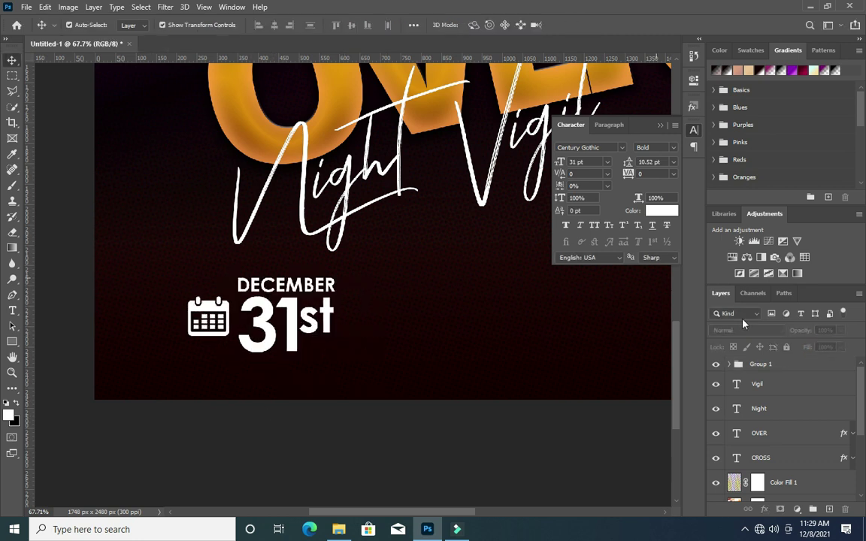
click(755, 364)
key(ctrl+t)
mouse_move(308, 322)
mouse_down()
mouse_move(360, 322)
mouse_move(348, 326)
mouse_up()
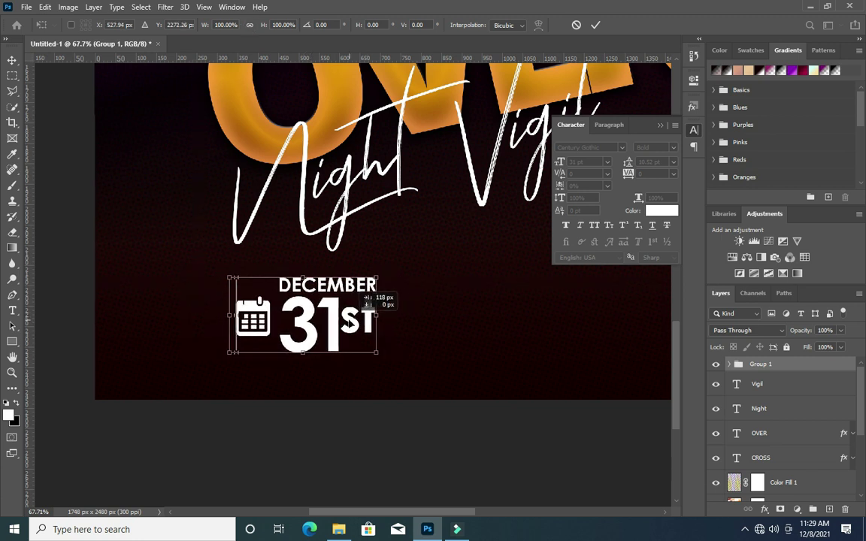
click(596, 25)
Scale Group 1 down to about 77%.
click(540, 435)
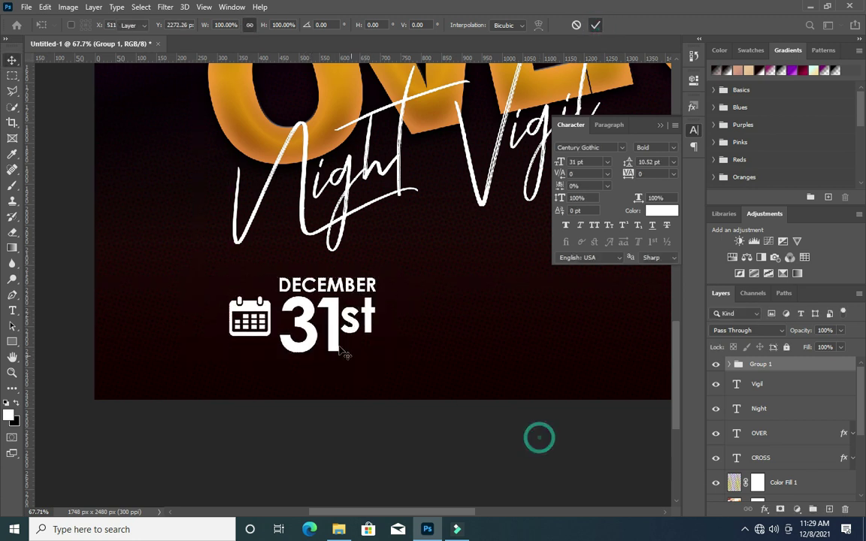
scroll(334, 348, down, 1)
scroll(334, 347, down, 2)
scroll(365, 311, up, 1)
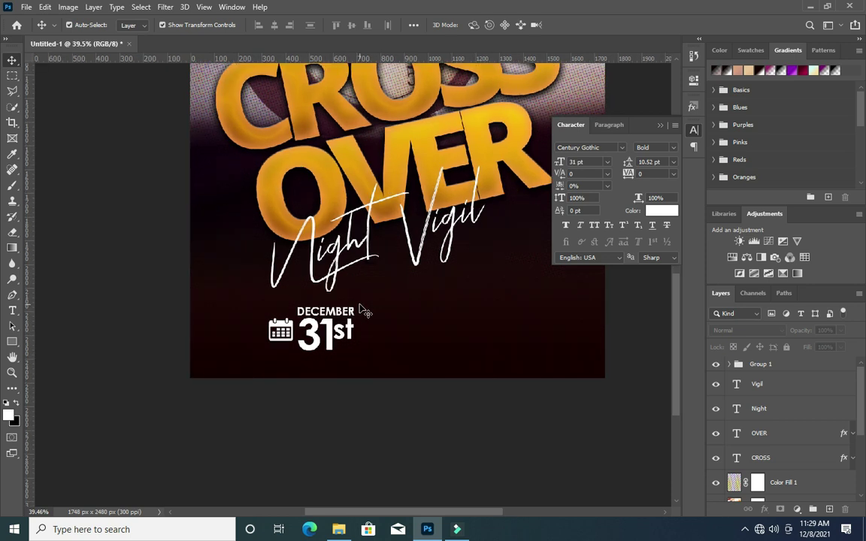
click(352, 314)
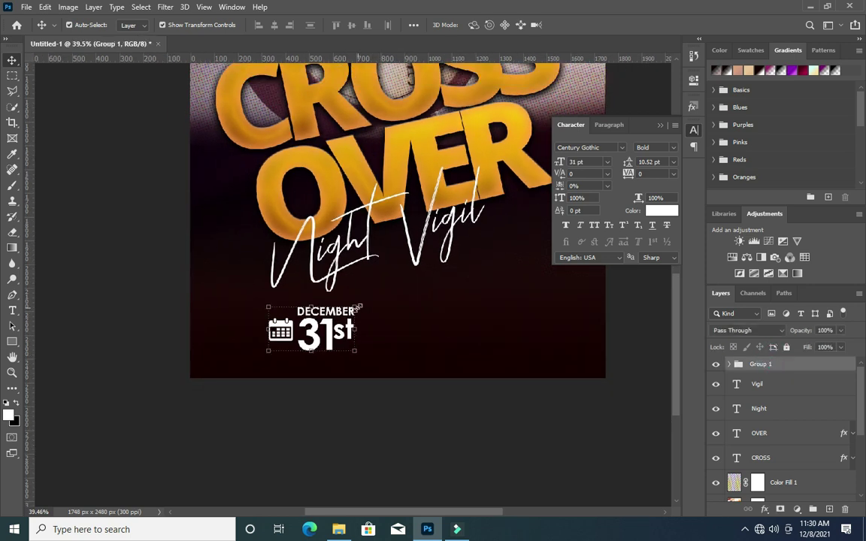
drag(357, 308, 337, 317)
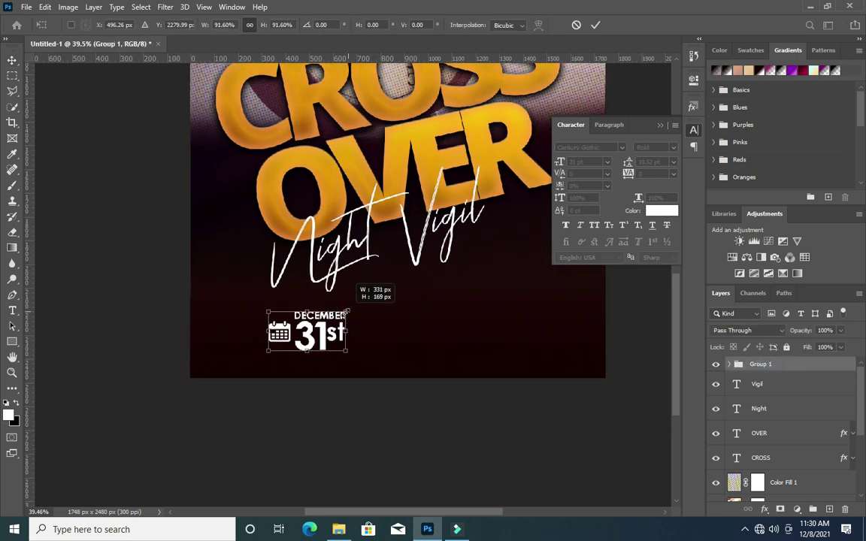
click(597, 27)
click(386, 331)
scroll(387, 331, up, 1)
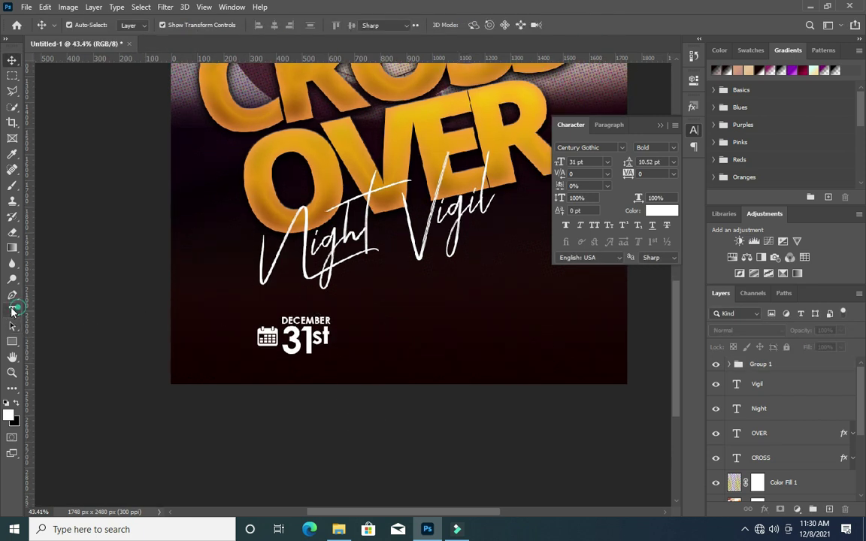
click(12, 310)
Add the text '10pm' to the right of the date.
click(412, 325)
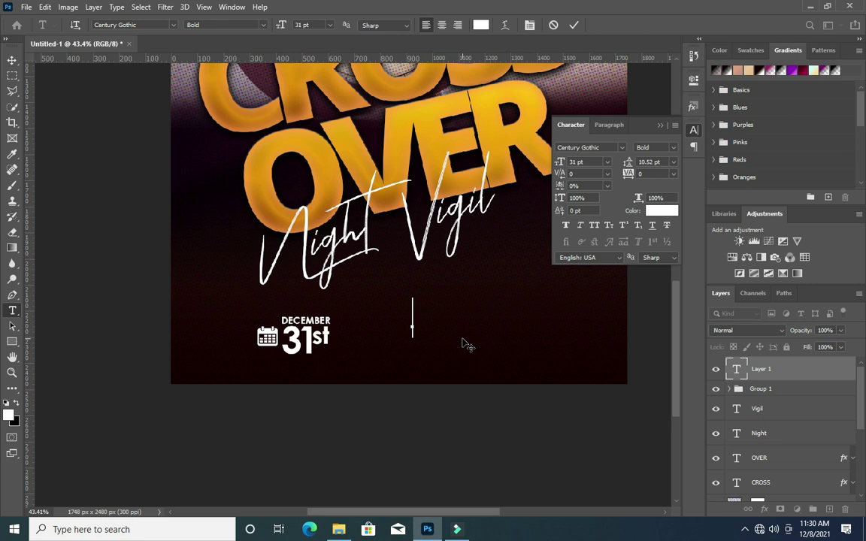
text(10p)
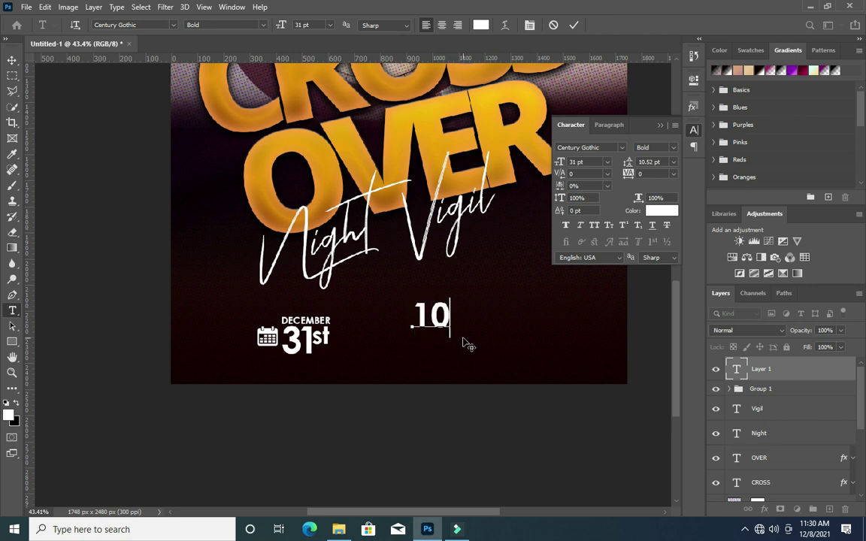
text(m)
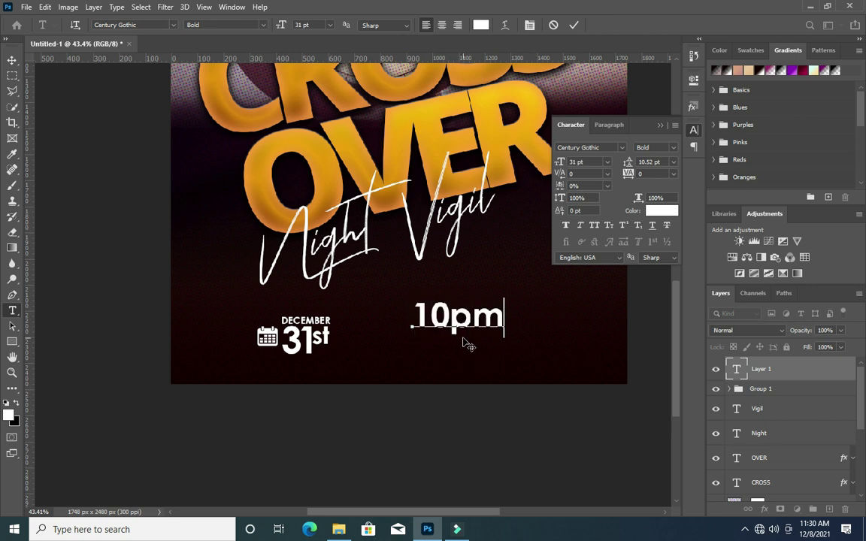
click(418, 350)
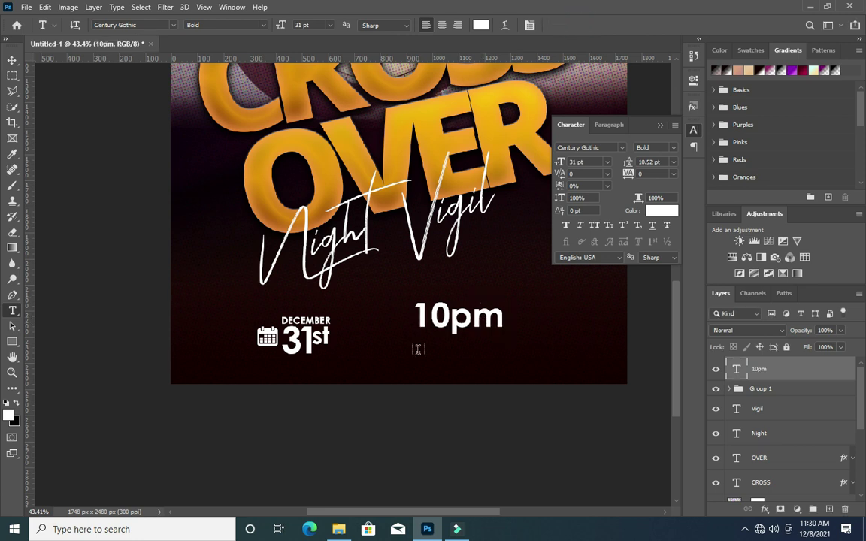
click(12, 60)
Place the stopwatch clock image and size it as an icon beside 10pm.
click(338, 529)
click(335, 214)
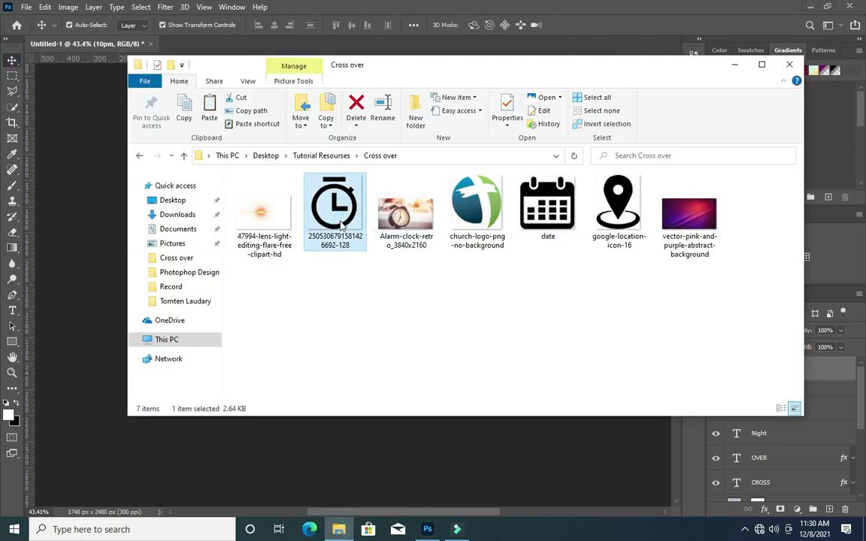
drag(331, 456, 396, 251)
drag(454, 212, 389, 235)
drag(356, 278, 385, 342)
scroll(398, 333, up, 1)
scroll(400, 332, up, 1)
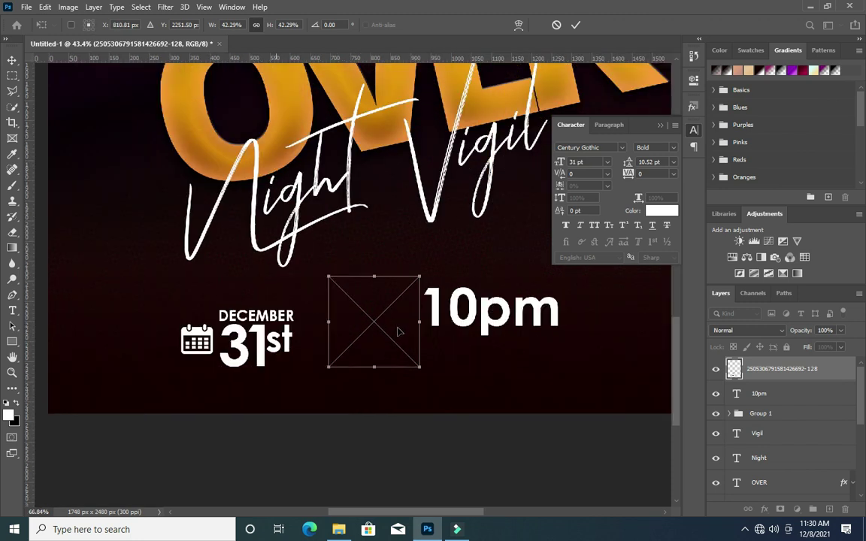
scroll(400, 332, up, 1)
drag(425, 266, 386, 349)
drag(378, 348, 379, 355)
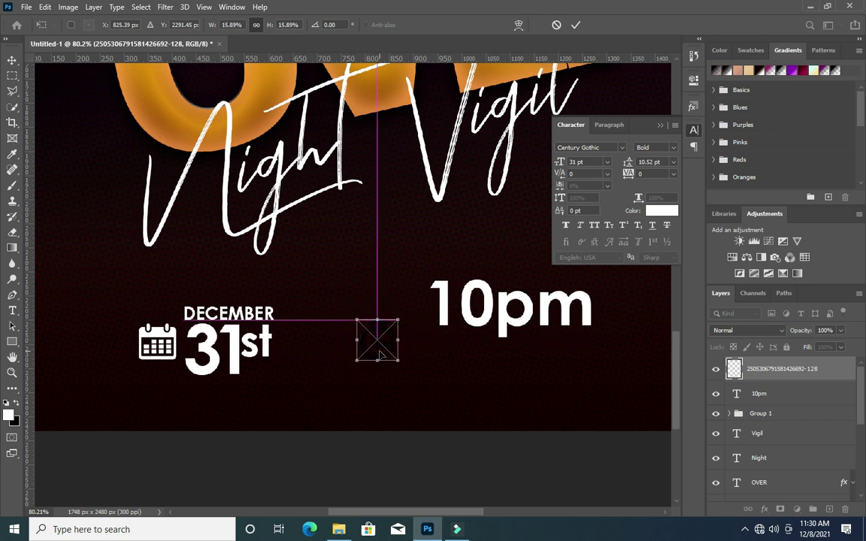
click(576, 25)
Whiten the clock with Hue/Saturation lightness +100 and move 10pm level with 31st.
click(25, 7)
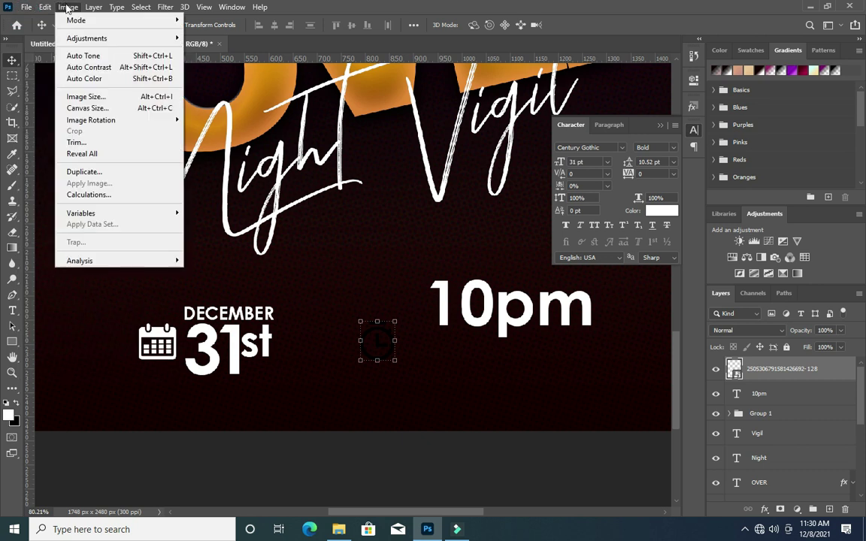
mouse_move(86, 38)
click(211, 101)
drag(358, 211, 436, 212)
click(535, 112)
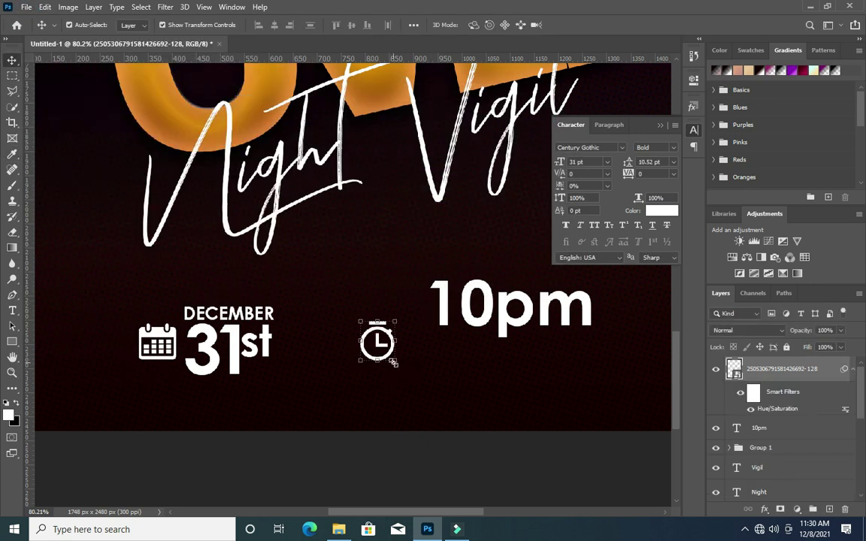
drag(510, 322, 493, 359)
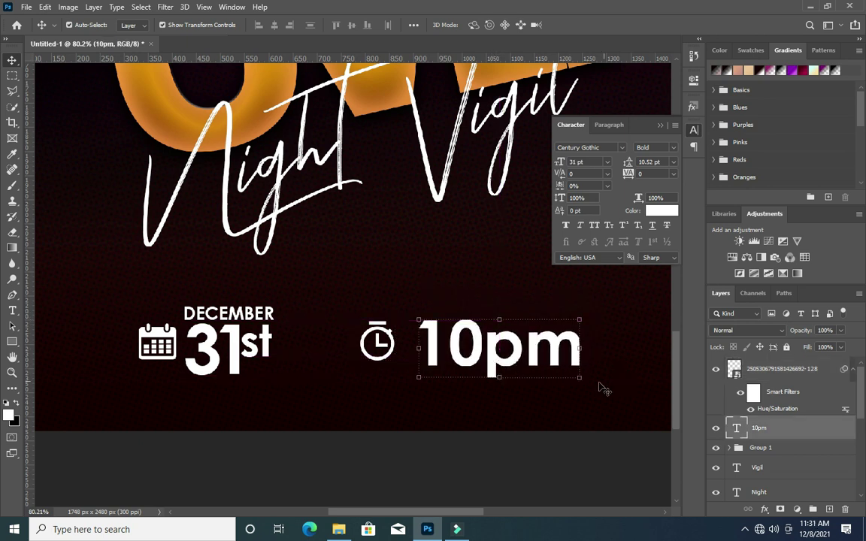
Scale the 10pm text down slightly, to 29.2 pt.
drag(581, 382, 572, 383)
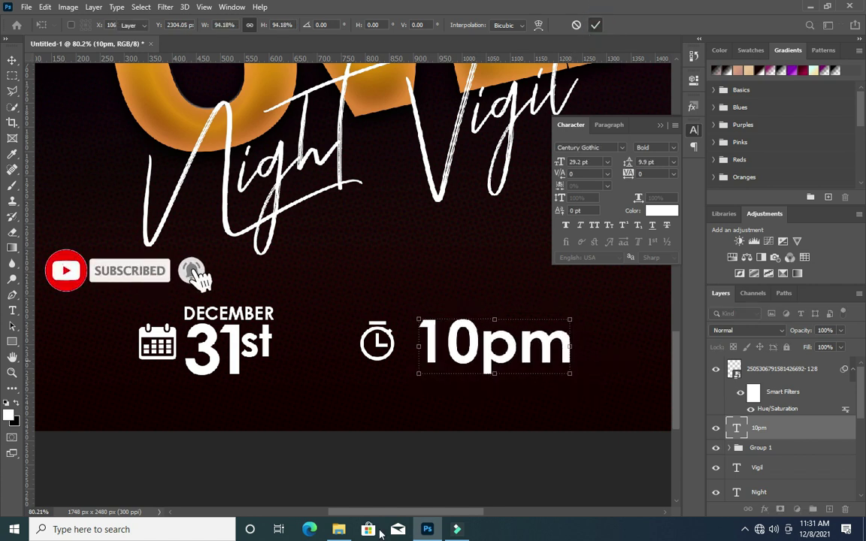
click(596, 24)
scroll(380, 393, down, 1)
scroll(381, 395, down, 3)
scroll(372, 391, down, 3)
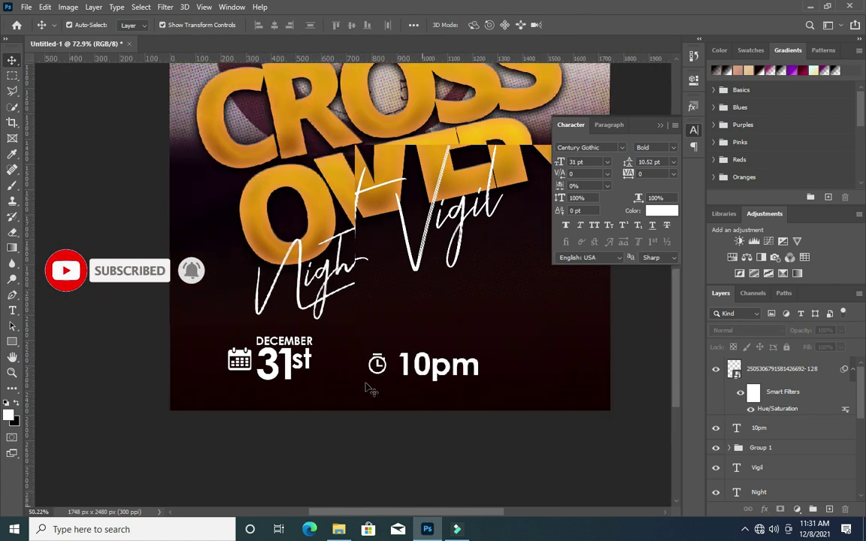
scroll(436, 370, down, 5)
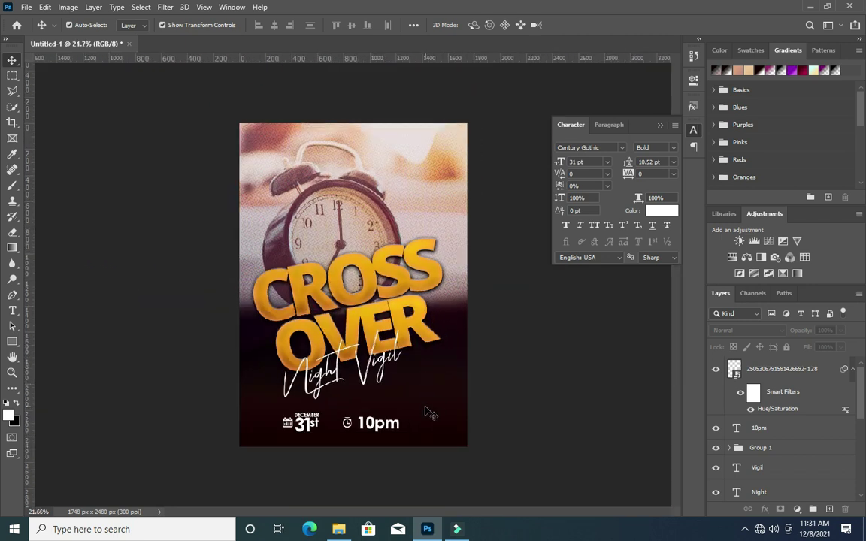
scroll(372, 385, up, 5)
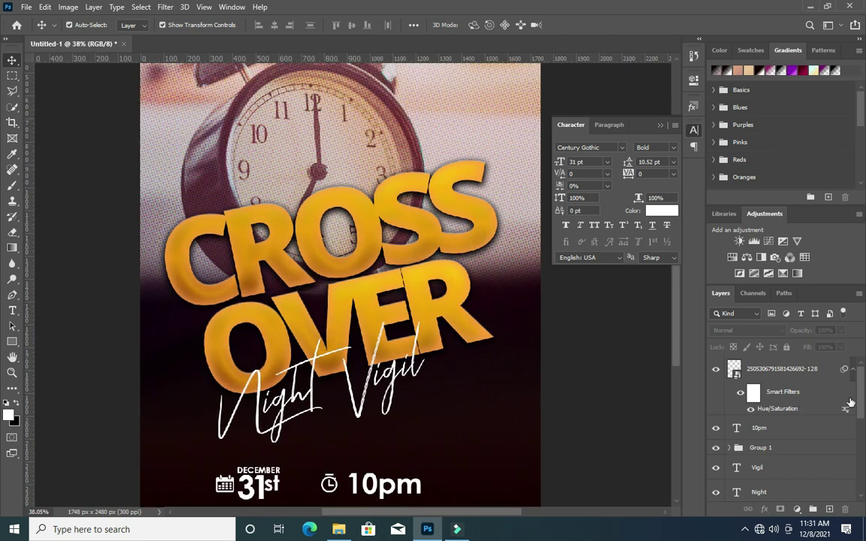
Move the 10pm layer above the clock layer and group both as Group 2.
click(853, 368)
drag(780, 396, 764, 364)
shift+click(771, 397)
key(ctrl+g)
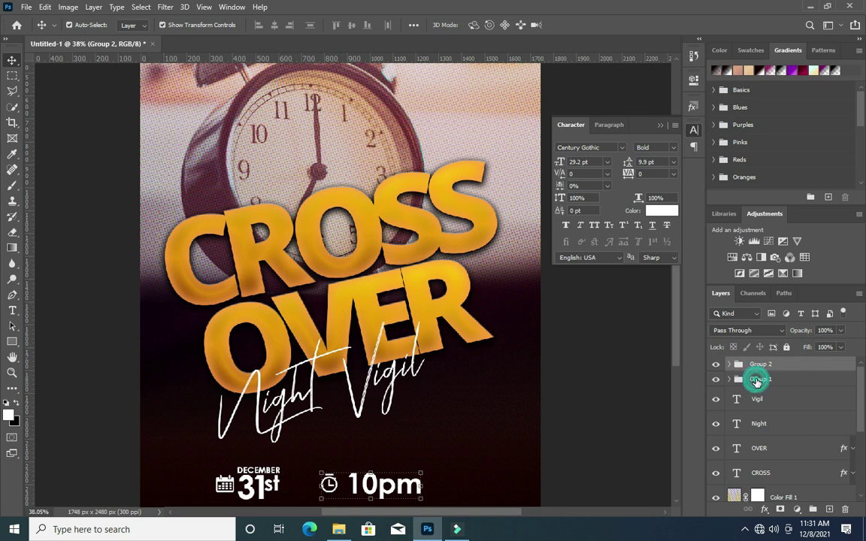
Move the December 31st date group up and to the right.
click(758, 379)
key(ctrl+t)
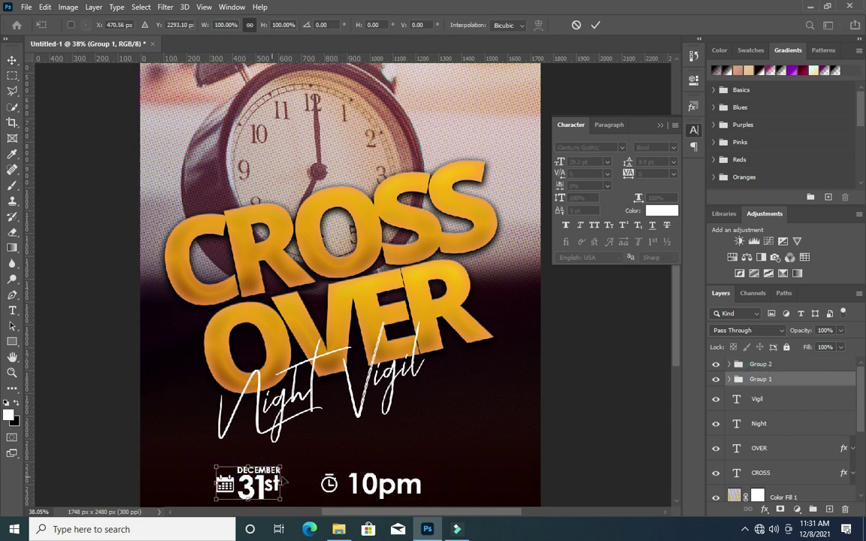
scroll(379, 363, down, 3)
scroll(376, 361, up, 2)
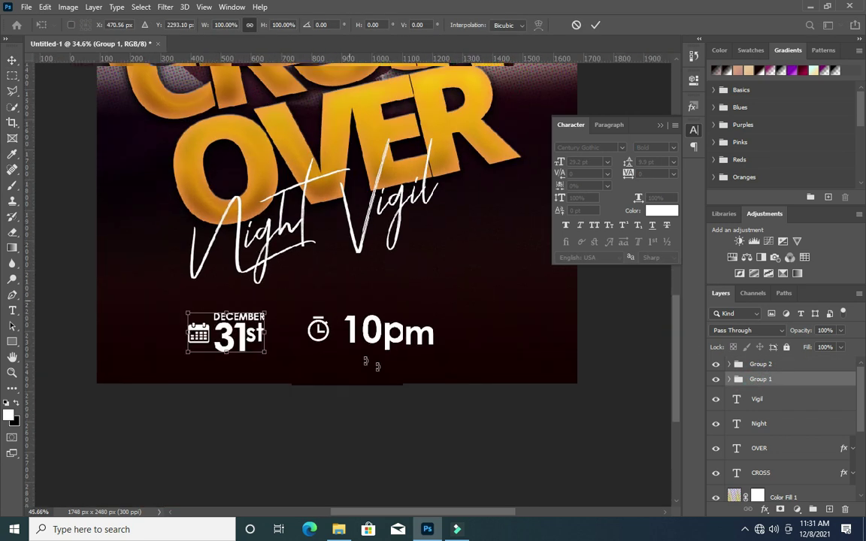
scroll(369, 361, up, 1)
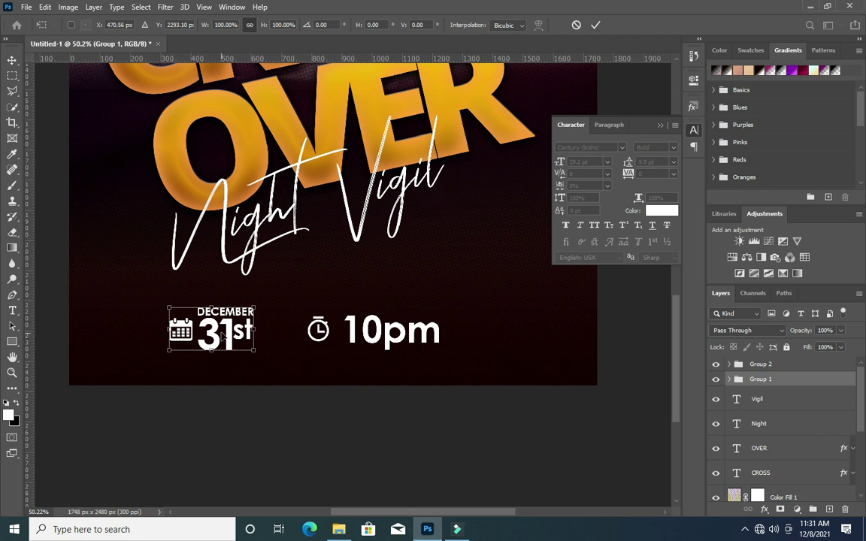
drag(241, 333, 479, 275)
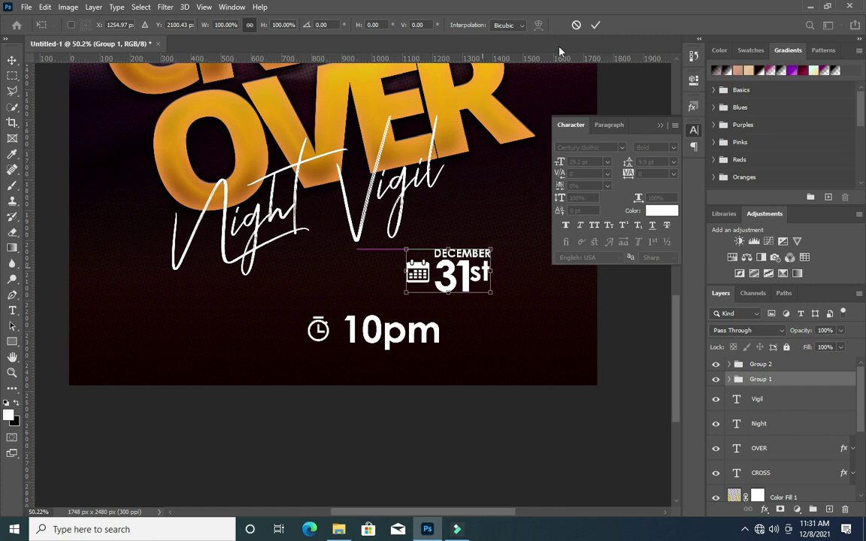
click(595, 25)
Shrink the clock icon and nudge it slightly right and down.
click(372, 335)
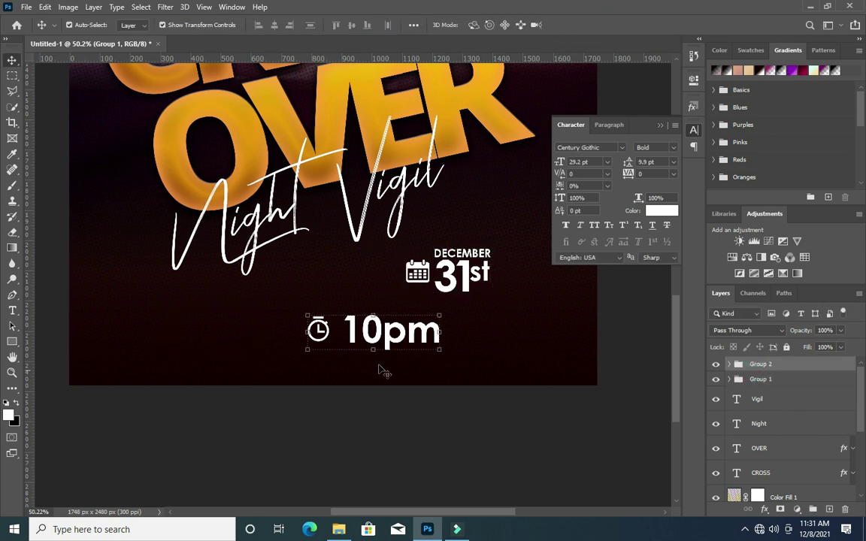
click(327, 336)
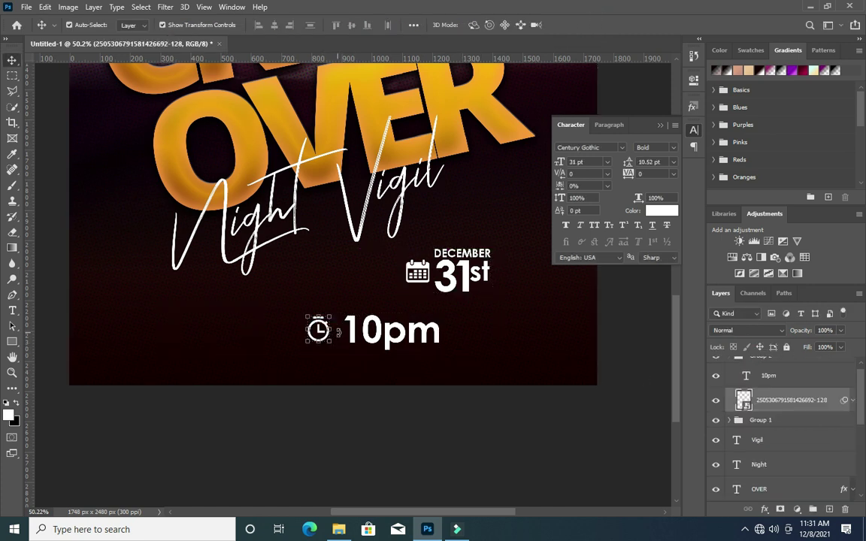
drag(340, 331, 328, 320)
click(557, 24)
key(Right)
key(Right)
key(Right)
key(Right)
key(Down)
key(Down)
key(Right)
key(Right)
key(Right)
key(Right)
key(Right)
key(Down)
key(Down)
key(Right)
key(Right)
key(Right)
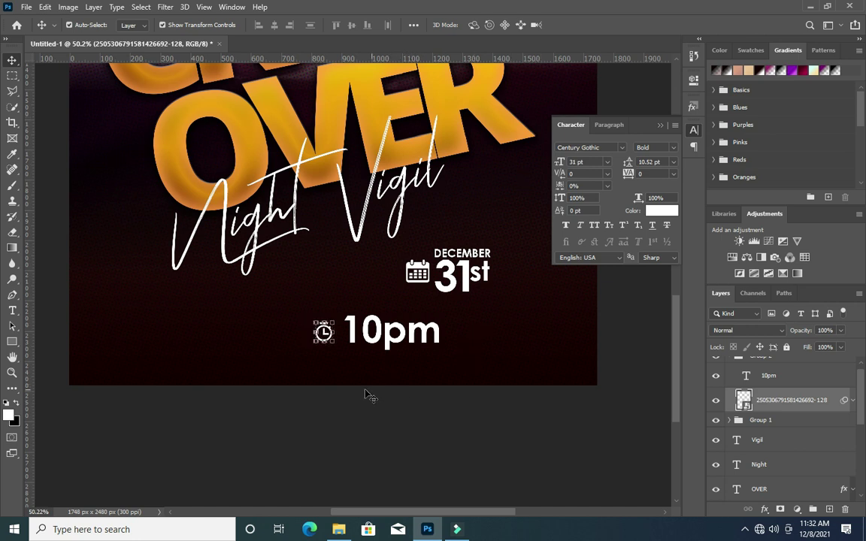
click(345, 381)
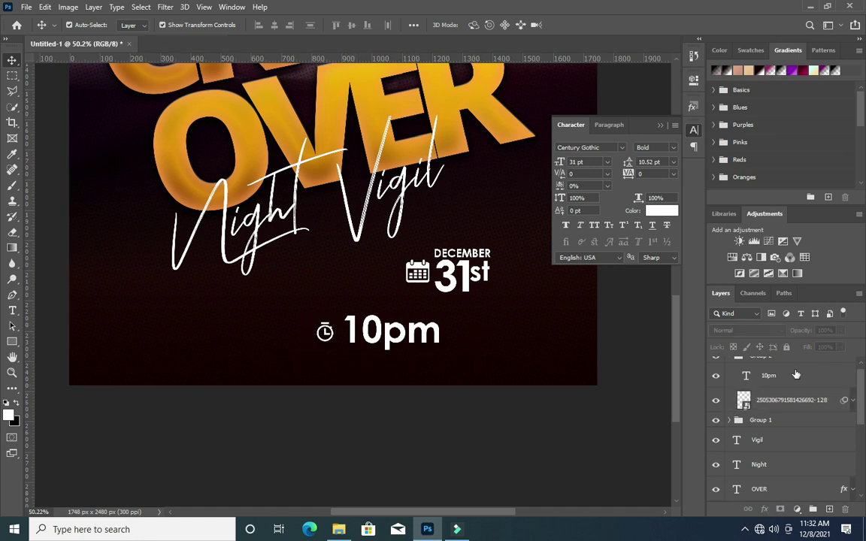
Scale Group 2 to about 72% and place it directly beneath DECEMBER 31st.
scroll(797, 374, up, 1)
click(728, 362)
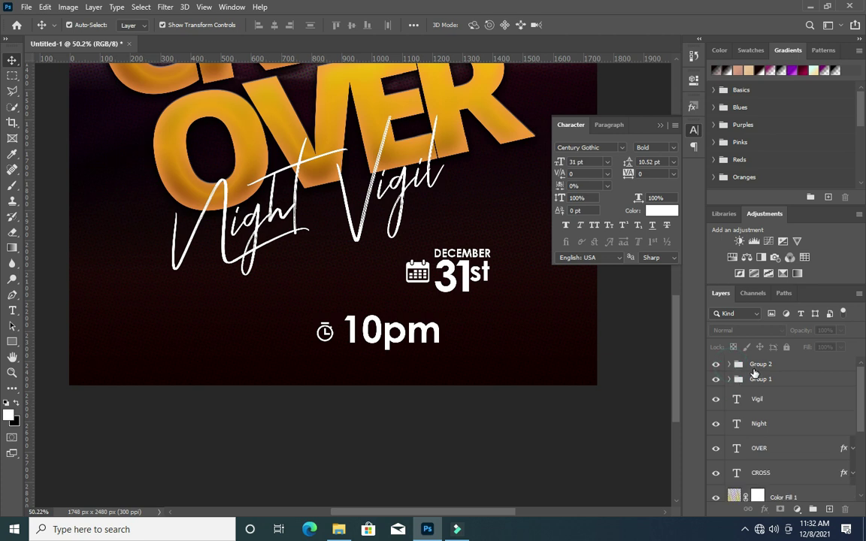
click(754, 369)
drag(317, 351, 348, 348)
drag(418, 327, 476, 323)
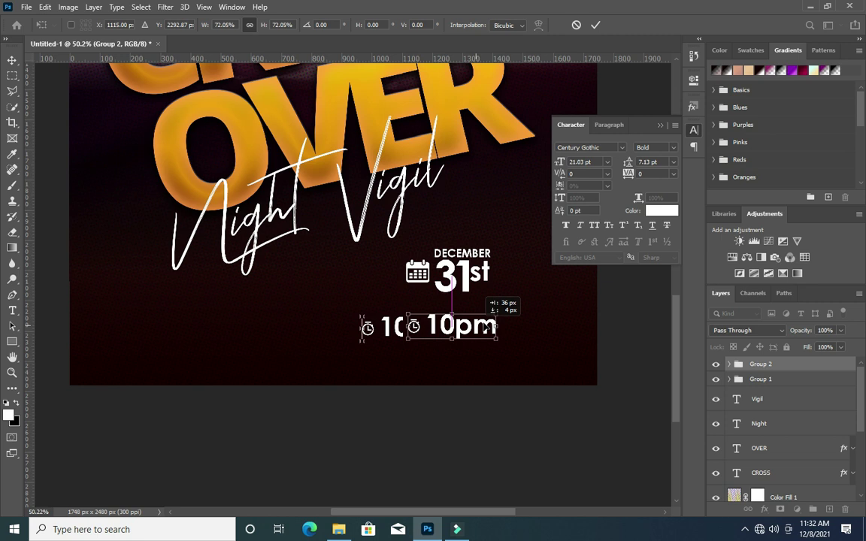
click(595, 25)
scroll(319, 319, down, 1)
scroll(274, 365, down, 2)
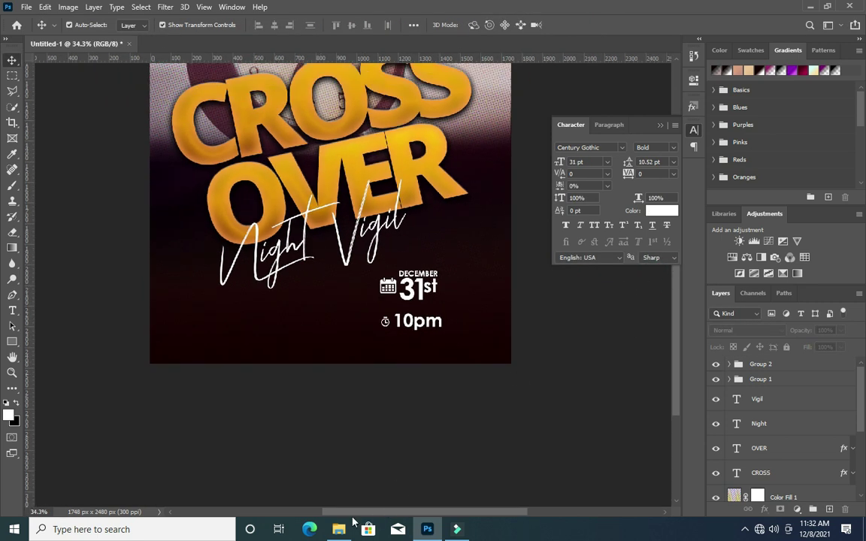
Place google-location-icon-16, shrink it, and move it below Night Vigil at lower left.
click(339, 529)
click(619, 210)
drag(406, 452, 406, 452)
drag(512, 214, 228, 210)
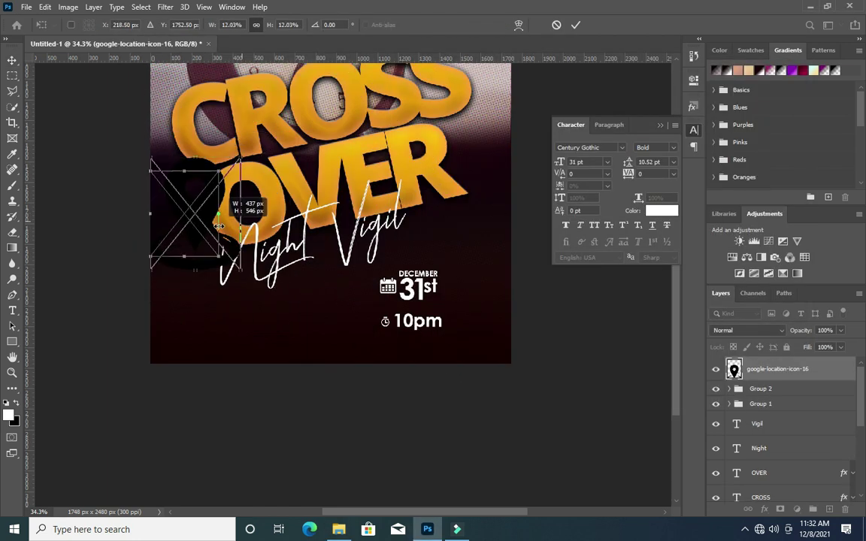
scroll(181, 188, up, 3)
scroll(180, 188, up, 1)
drag(181, 188, 383, 410)
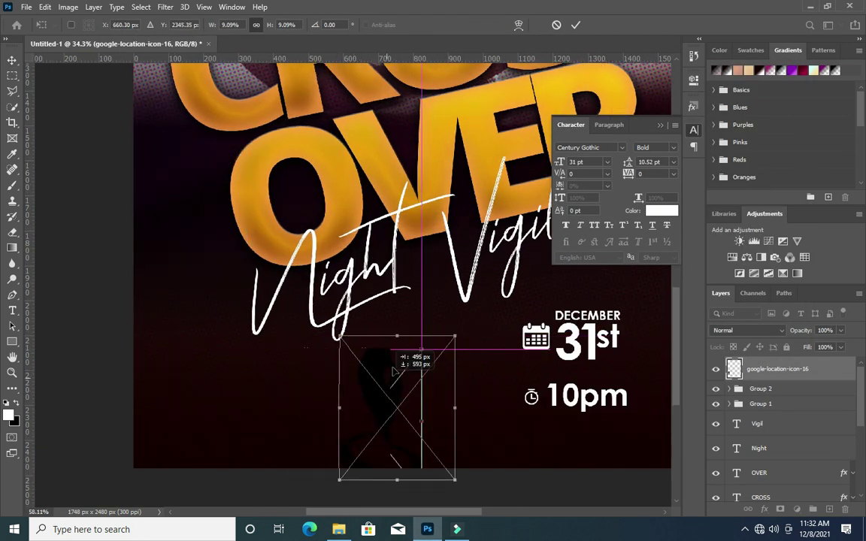
drag(461, 325, 380, 438)
mouse_move(346, 468)
mouse_down()
mouse_move(373, 436)
mouse_move(364, 442)
mouse_move(309, 381)
mouse_move(290, 409)
mouse_move(295, 404)
mouse_up()
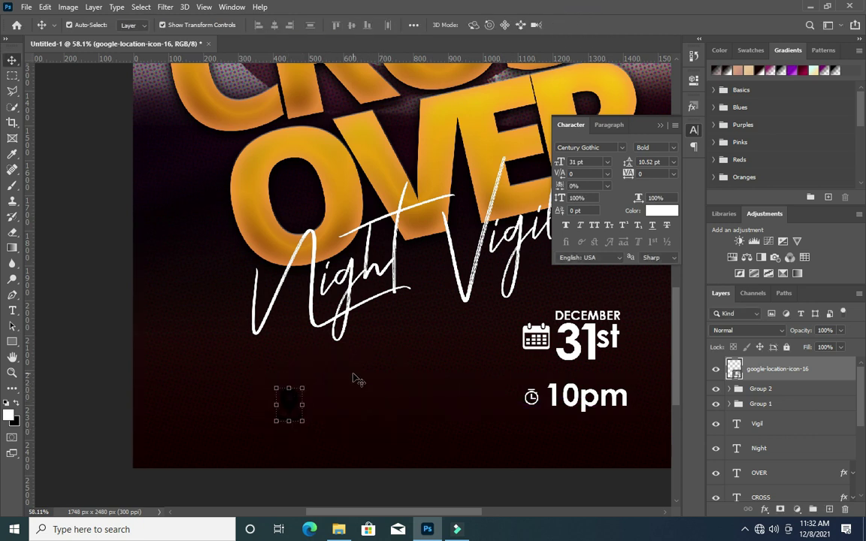
Whiten the pin icon with Hue/Saturation Lightness +100.
click(67, 6)
mouse_move(87, 39)
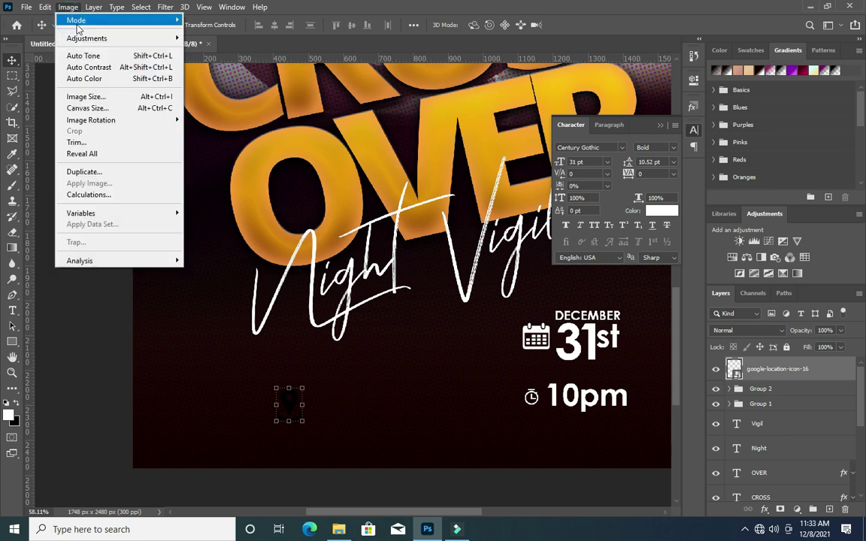
click(226, 101)
drag(399, 238, 458, 237)
click(526, 133)
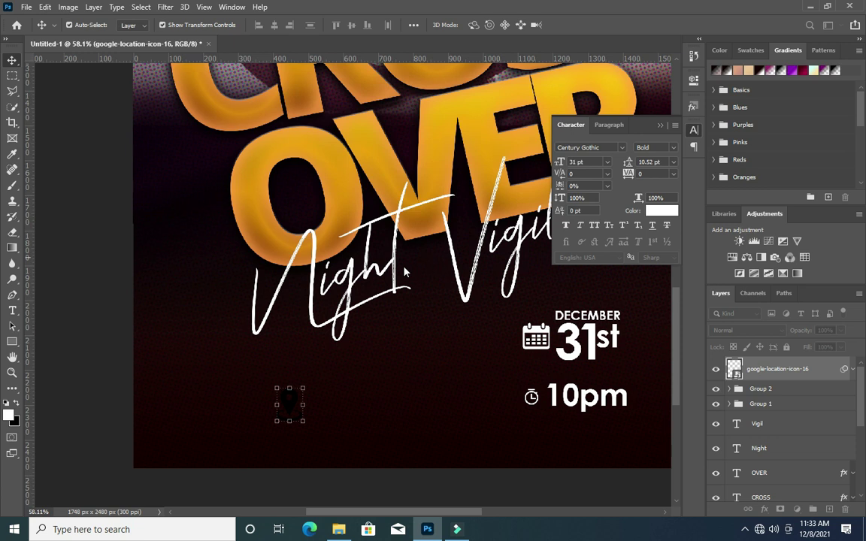
Scale the location pin icon down a little more.
click(855, 370)
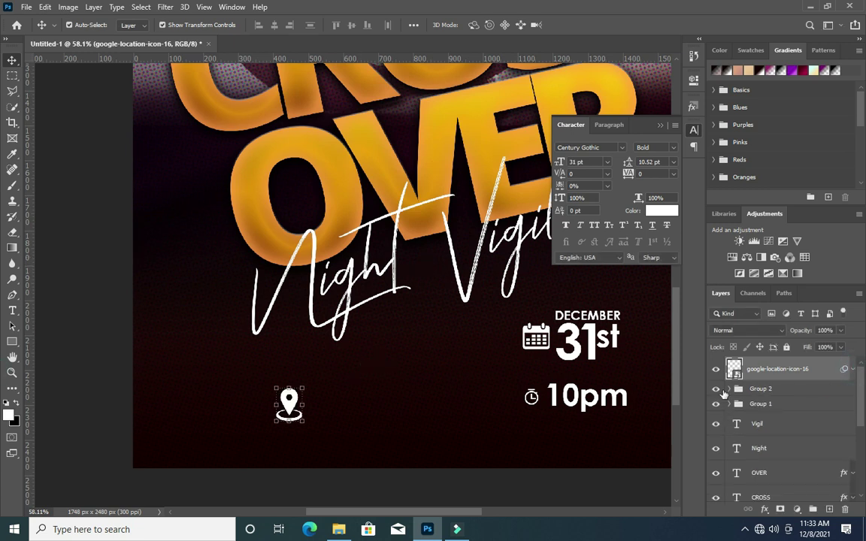
scroll(302, 423, up, 3)
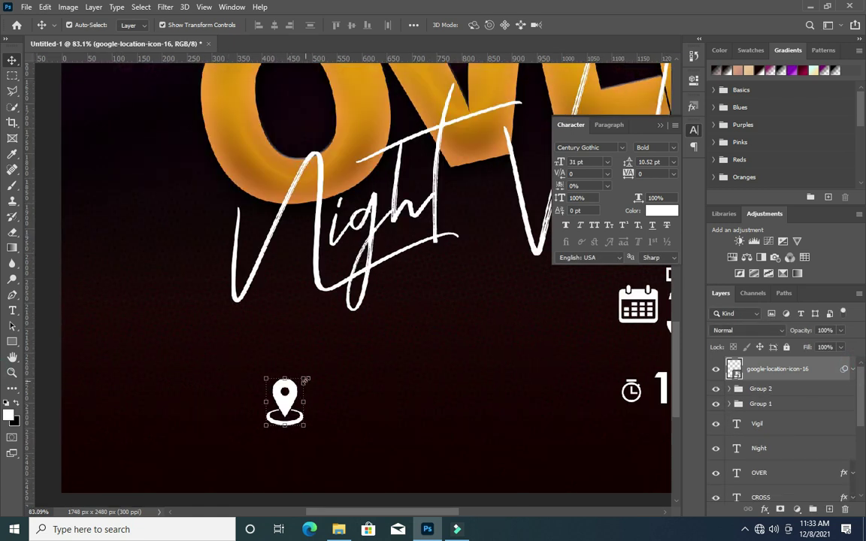
drag(304, 374, 296, 392)
click(575, 24)
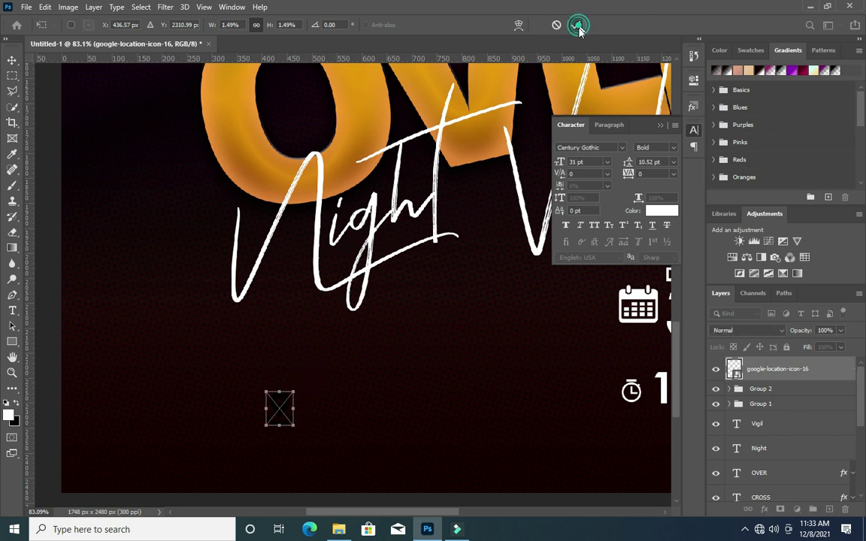
scroll(367, 341, down, 1)
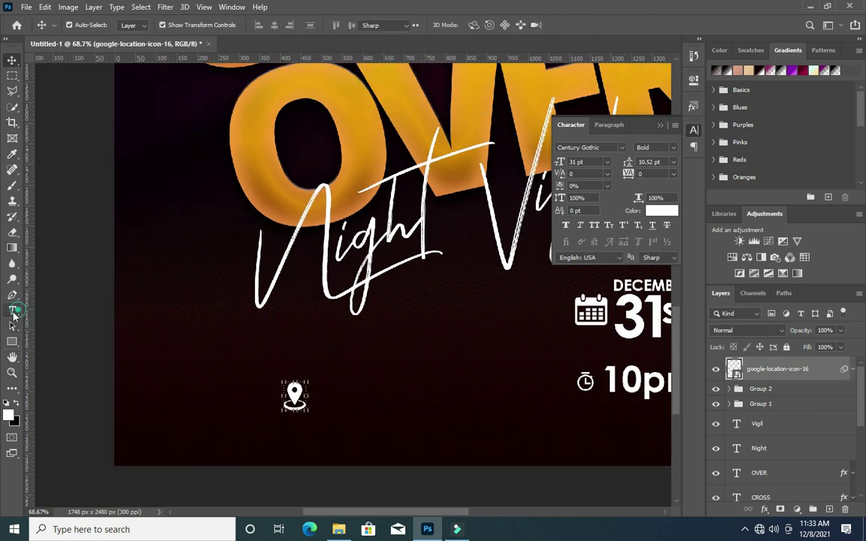
Create a 12 pt text layer, Layer 1, beside the location pin.
click(12, 310)
click(320, 402)
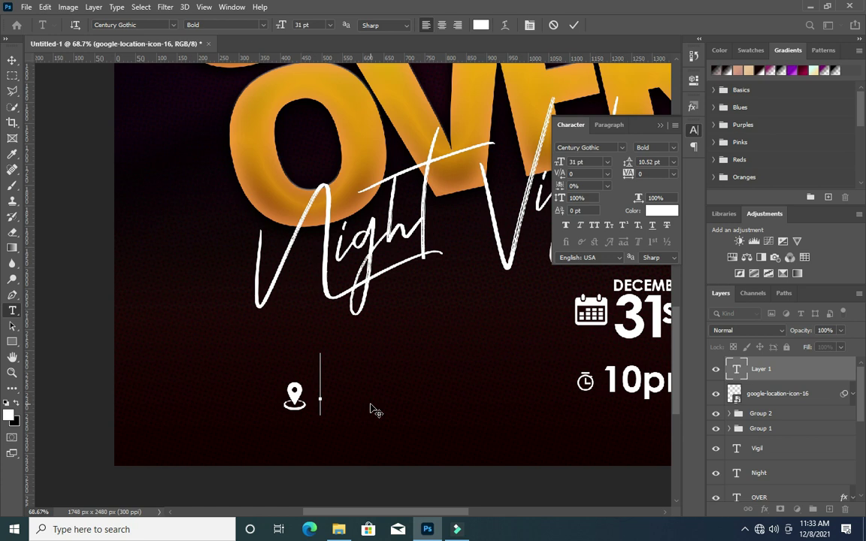
drag(278, 26, 282, 29)
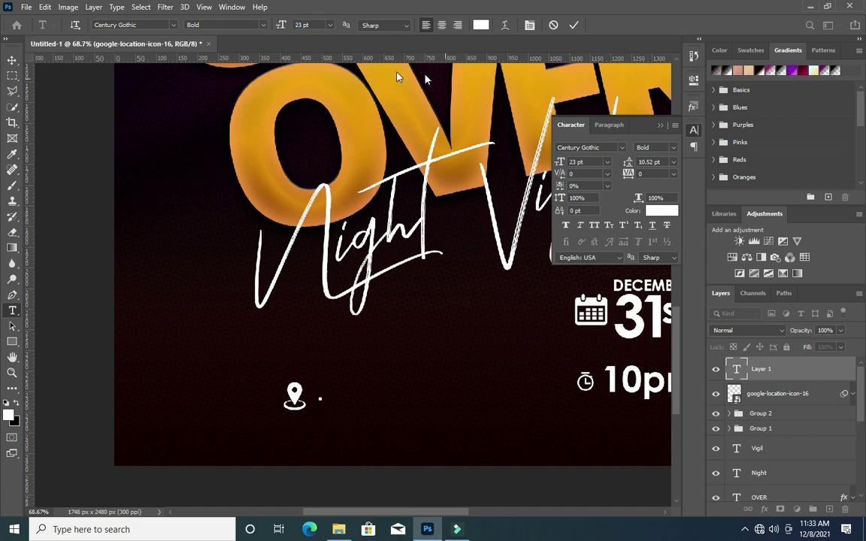
Type the ministry name and venue address in a smaller size beside the pin, fixing typos.
drag(278, 25, 271, 27)
text(CHRIS)
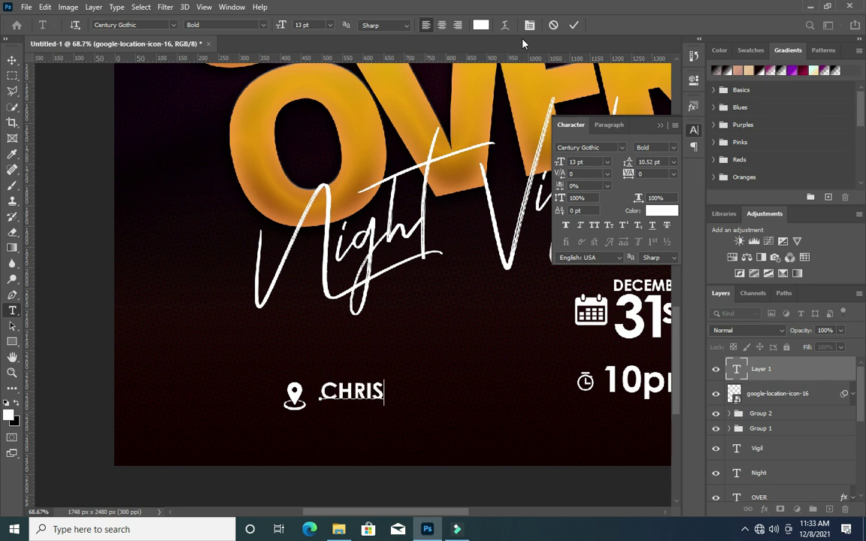
text(T COMPA)
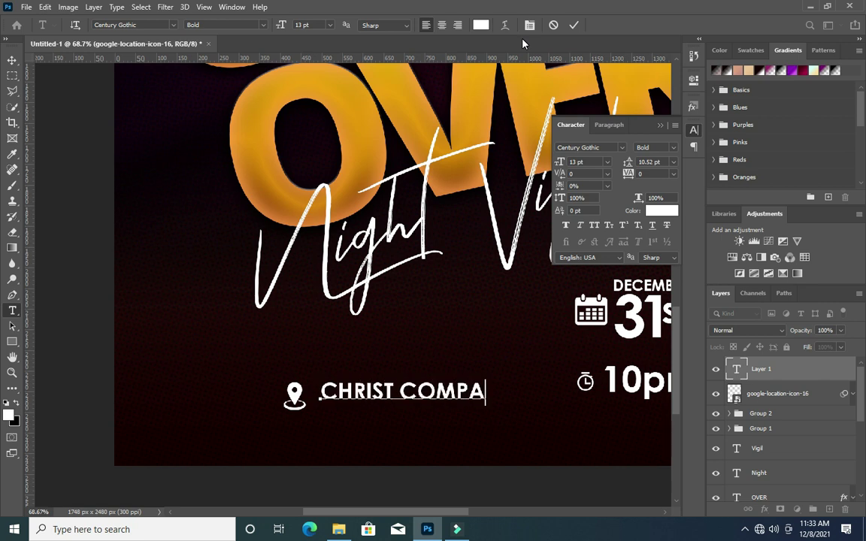
text(SSI)
text(ON MI)
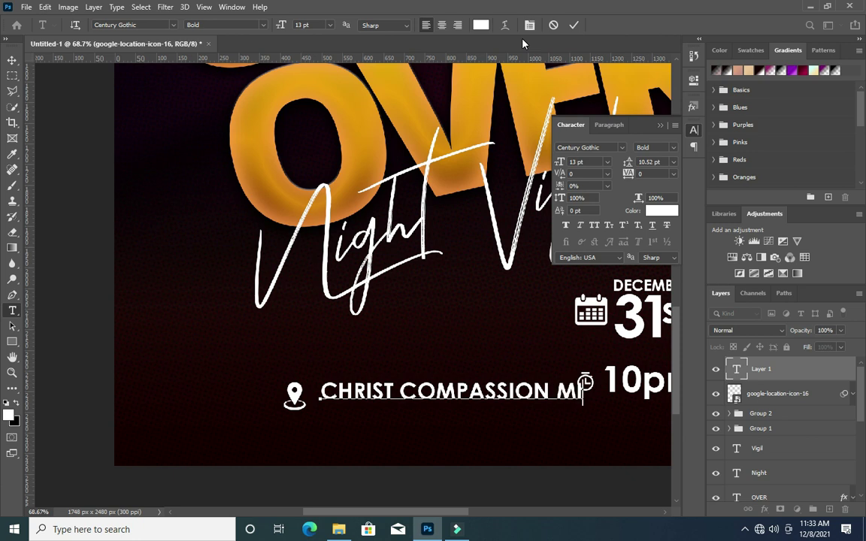
text(RY)
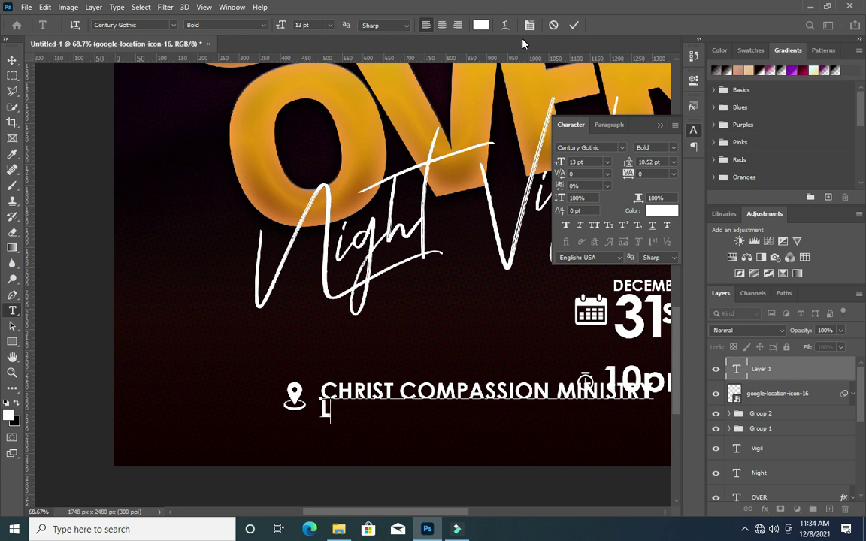
text(UGBE)
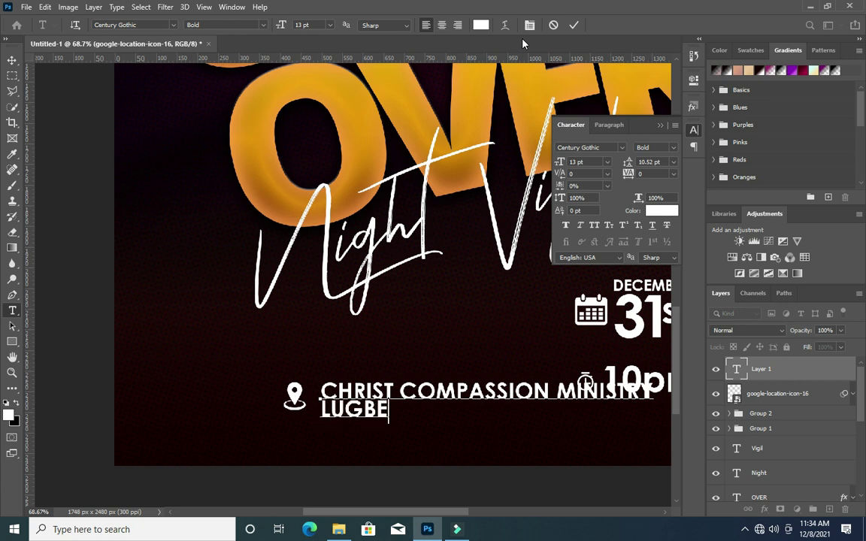
text( PHASE II)
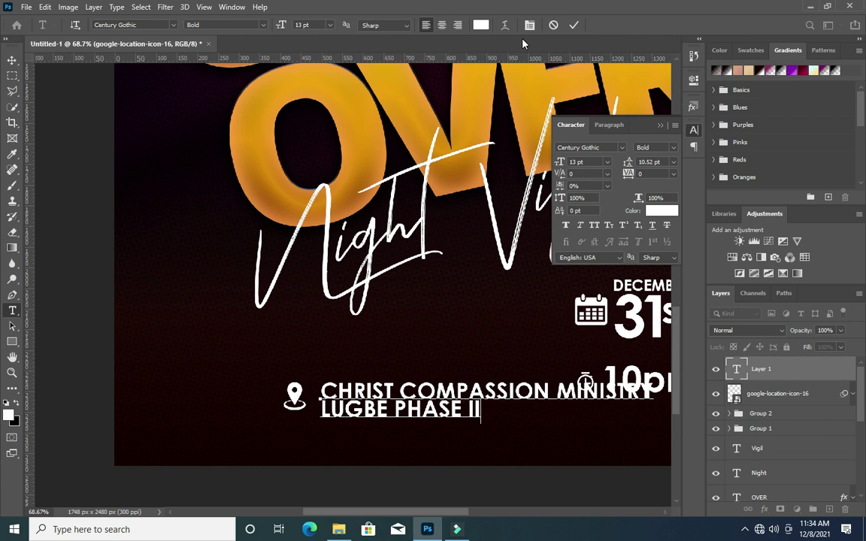
text(900)
key(BackSpace)
key(BackSpace)
key(BackSpace)
text(ABU)
key(BackSpace)
key(BackSpace)
text(CT A)
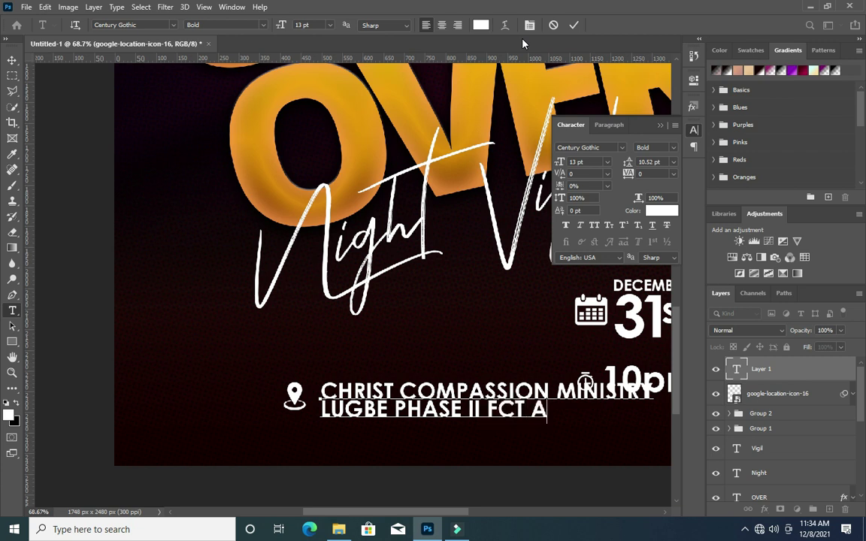
text(BUA)
key(BackSpace)
key(BackSpace)
text(JA.)
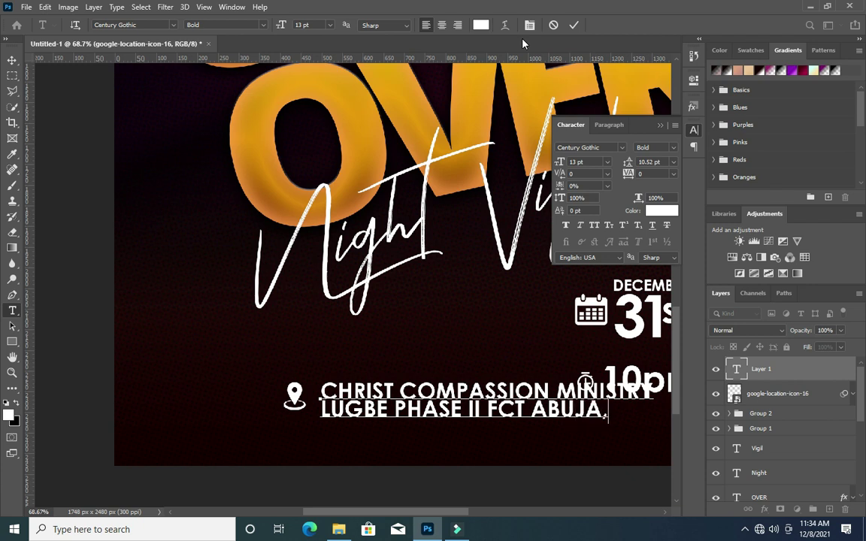
click(575, 26)
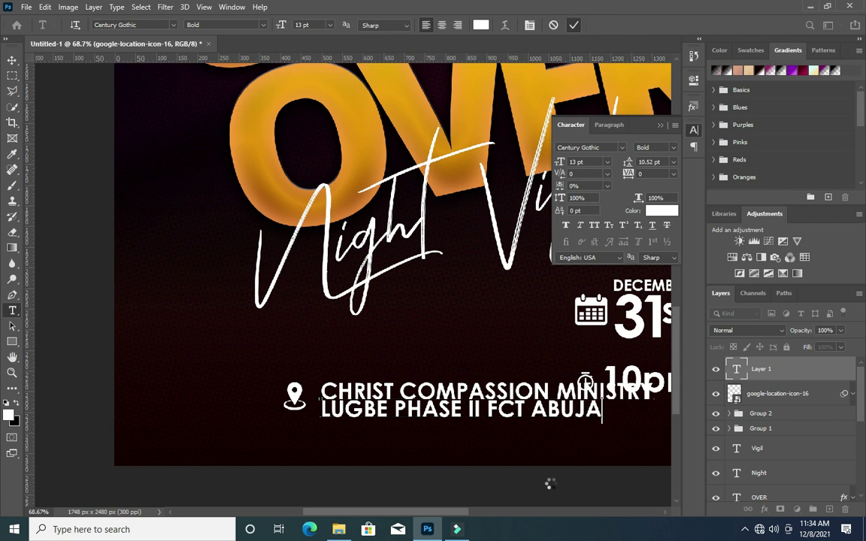
scroll(526, 417, down, 2)
scroll(552, 412, down, 1)
Scale the address text to about 57% and move it slightly up.
click(11, 61)
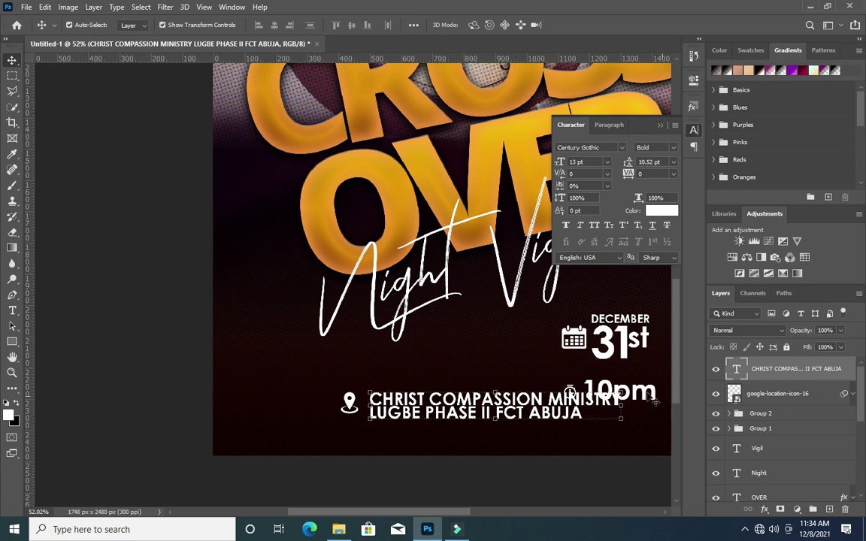
drag(621, 392, 526, 396)
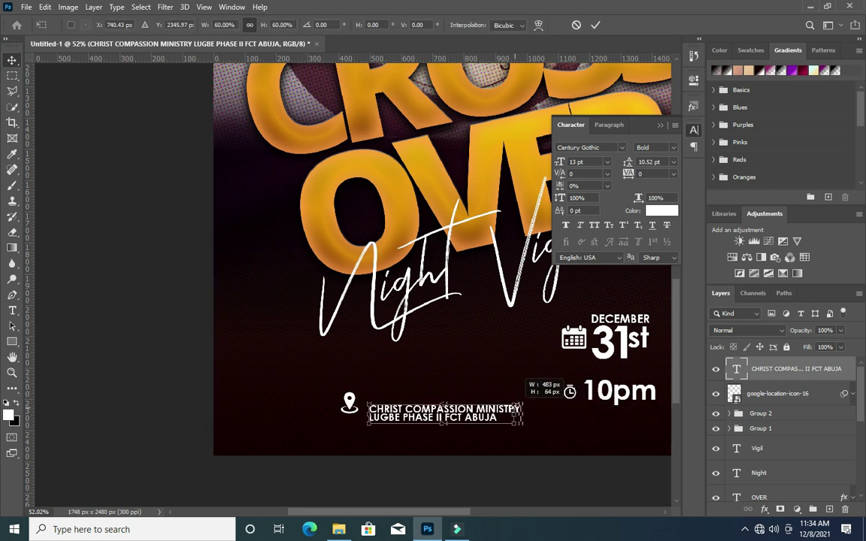
scroll(442, 416, up, 2)
drag(437, 412, 405, 399)
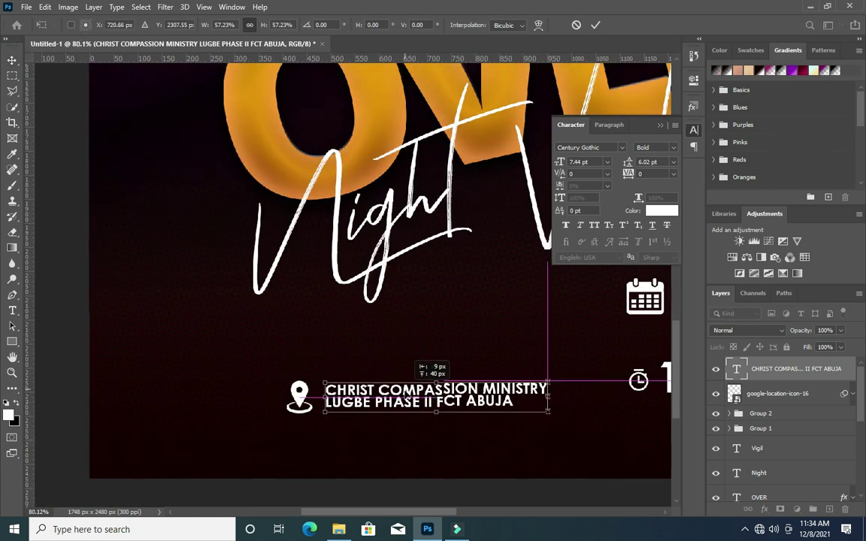
scroll(470, 384, down, 3)
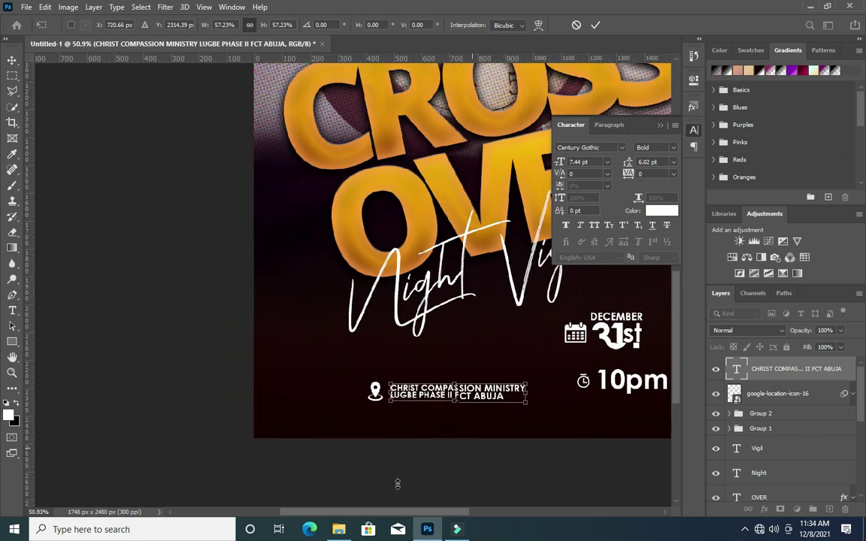
scroll(470, 383, down, 2)
click(594, 25)
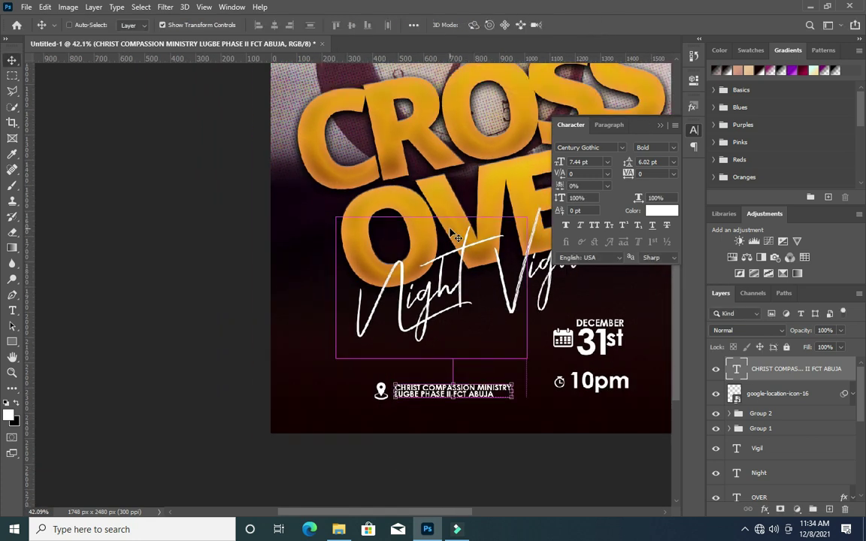
Deselect, fit the flyer on screen with Ctrl+0, and reselect the address text layer.
scroll(451, 233, down, 2)
click(554, 414)
key(ctrl+0)
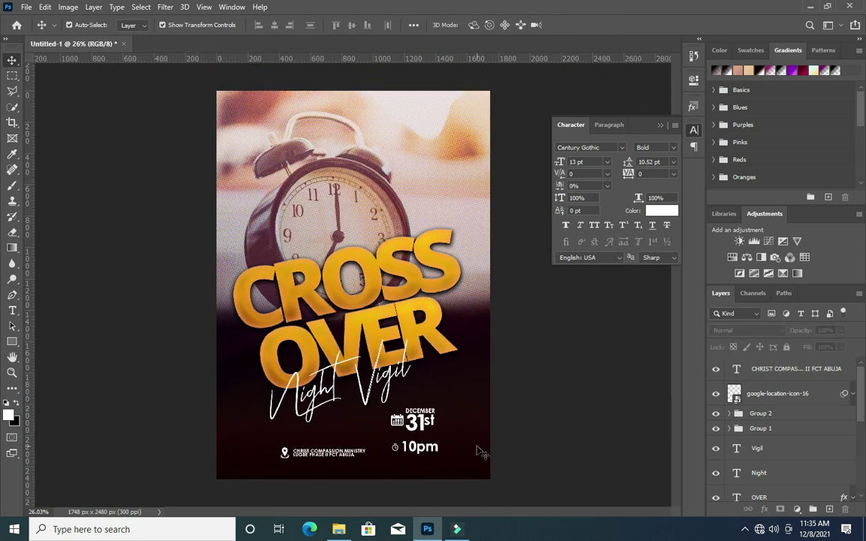
scroll(508, 474, up, 2)
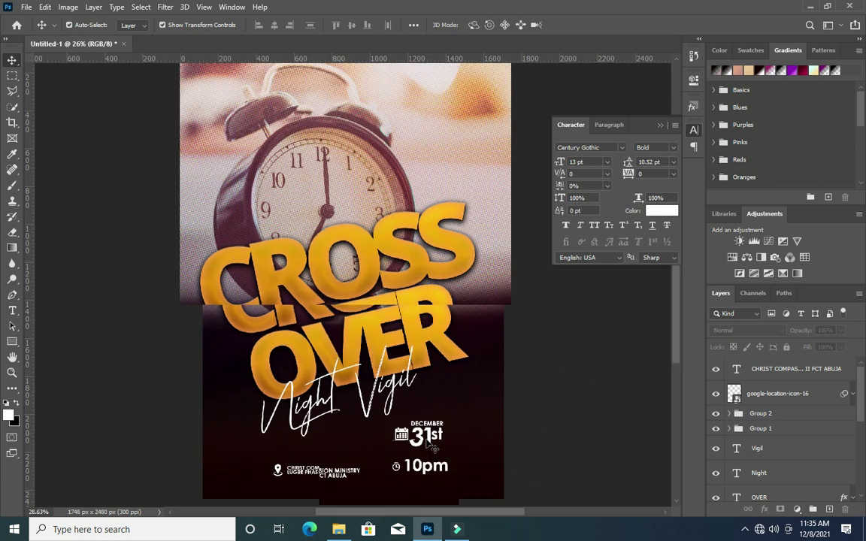
click(769, 392)
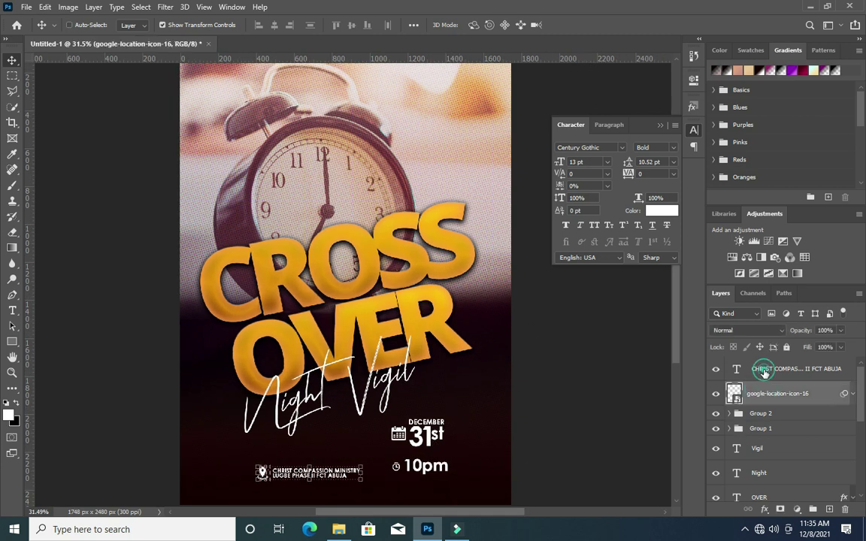
Group the address text and location pin into a group named LOCATION.
shift+click(765, 369)
key(ctrl+g)
double_click(761, 365)
text(LOCATION)
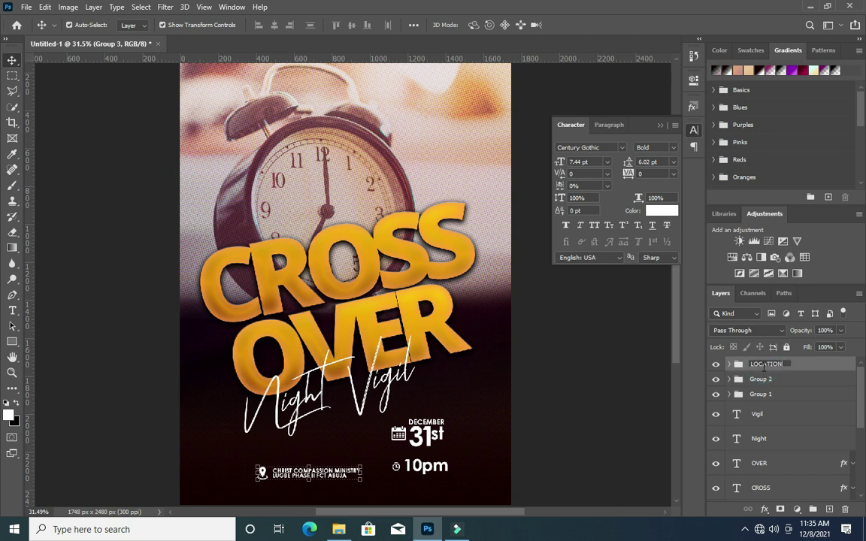
key(Return)
Rename the other detail groups TIME and DATE and close the Character panel.
double_click(761, 380)
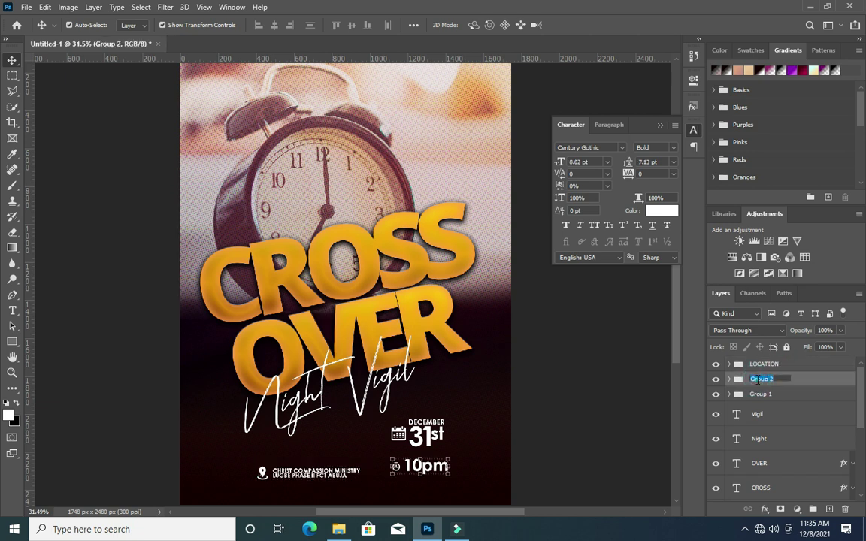
text(TIME)
key(Return)
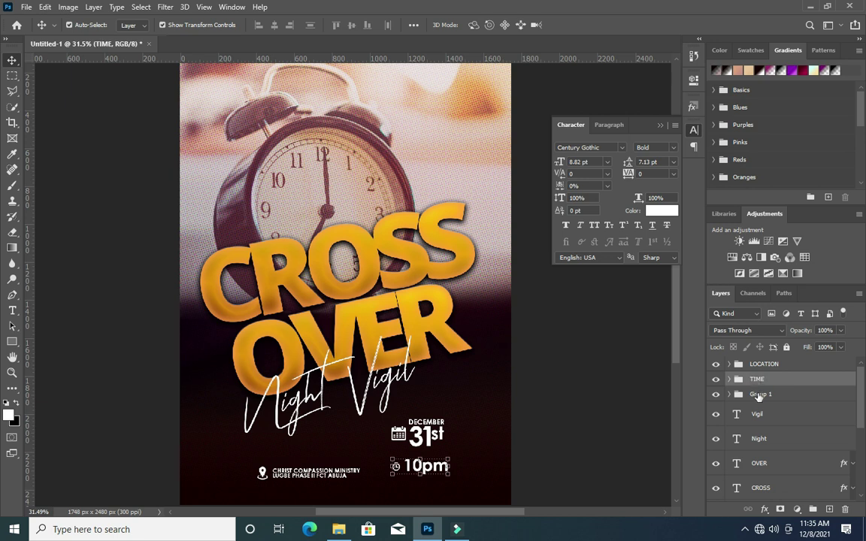
double_click(760, 395)
text(DATE)
key(Return)
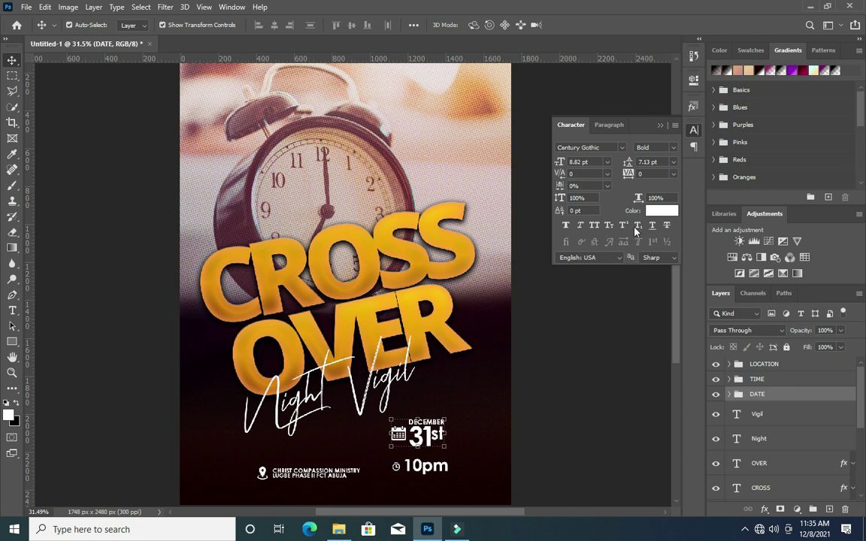
click(658, 125)
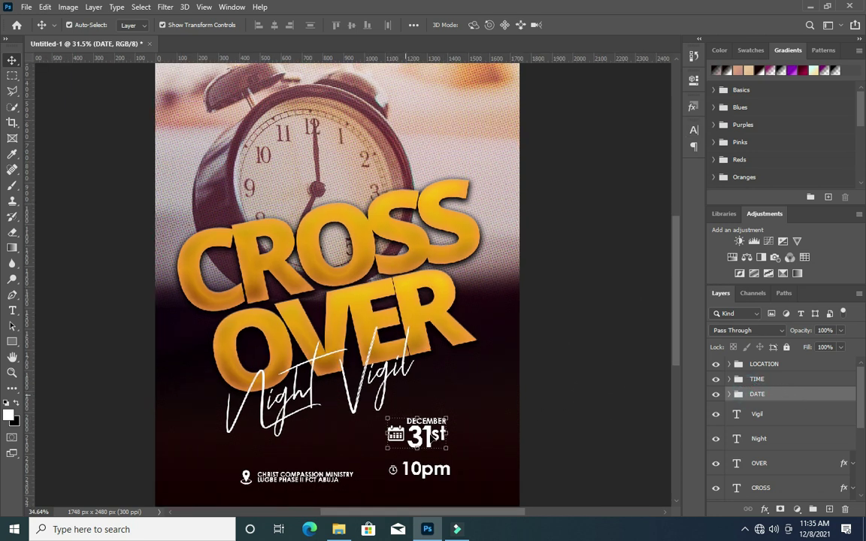
scroll(576, 295, up, 3)
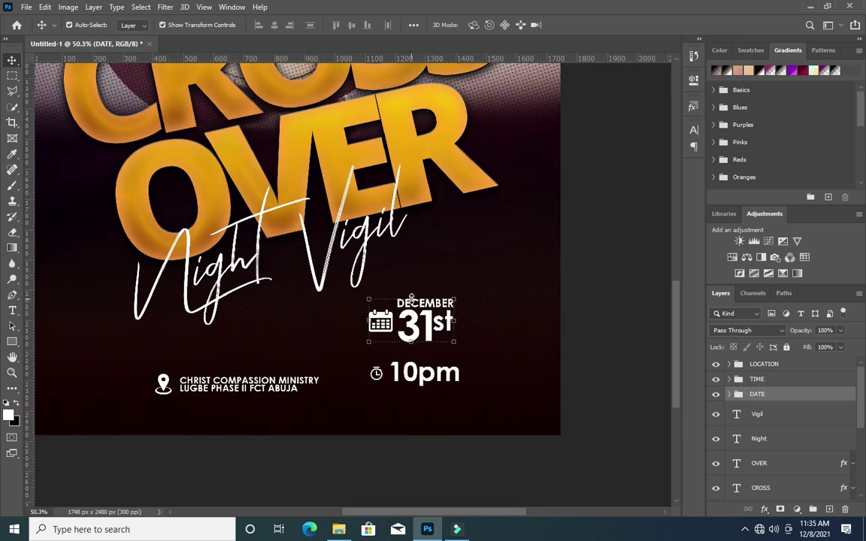
Move the DATE and TIME groups left along the bottom row.
mouse_move(411, 300)
mouse_down()
mouse_move(179, 346)
mouse_move(160, 381)
mouse_up()
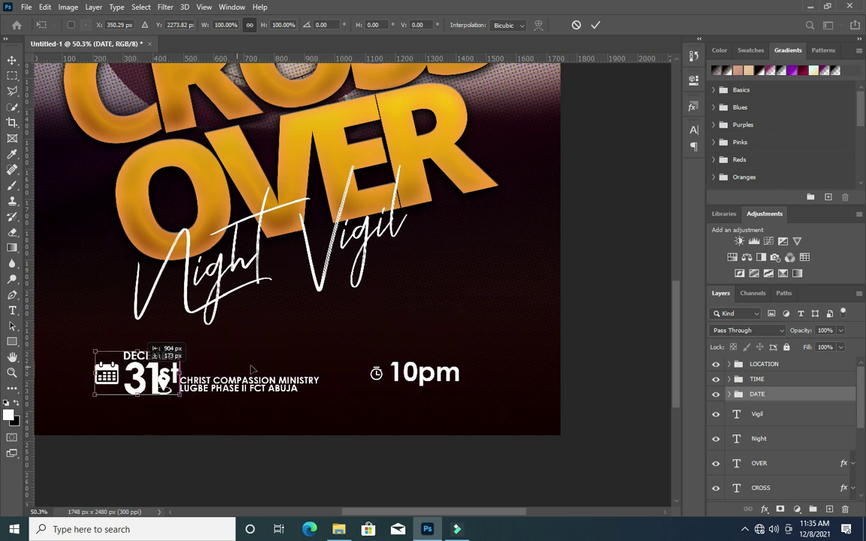
key(Return)
click(412, 383)
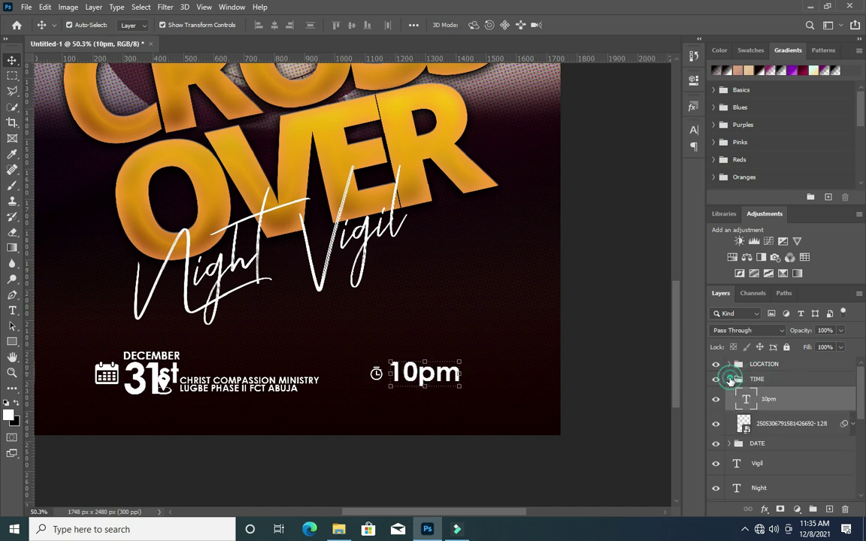
click(728, 379)
click(757, 379)
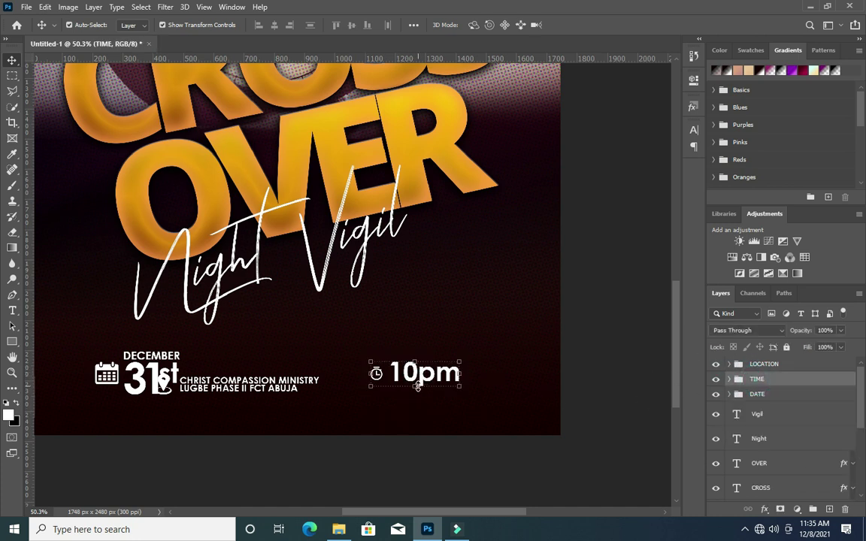
key(ctrl+t)
mouse_move(418, 379)
mouse_down()
mouse_move(347, 383)
mouse_move(280, 369)
mouse_move(291, 351)
mouse_up()
click(596, 25)
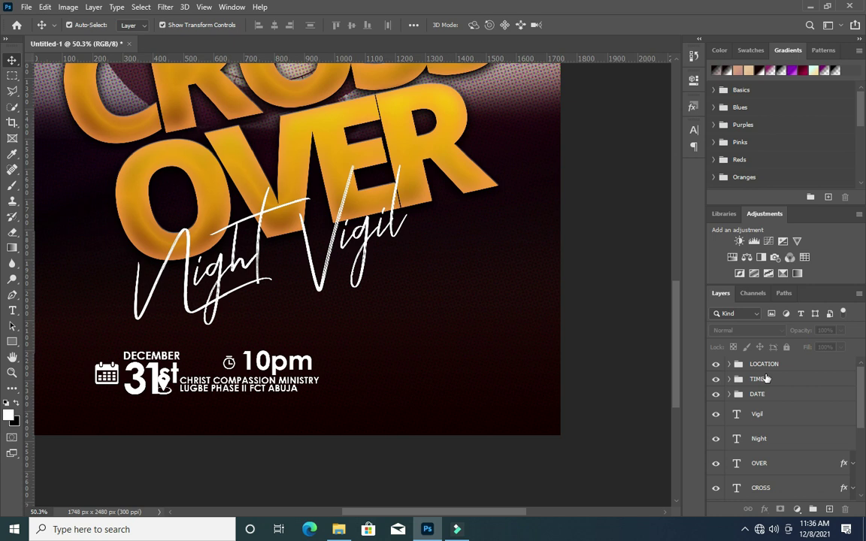
Move the LOCATION group to the right of the 10pm time.
click(756, 365)
key(ctrl+t)
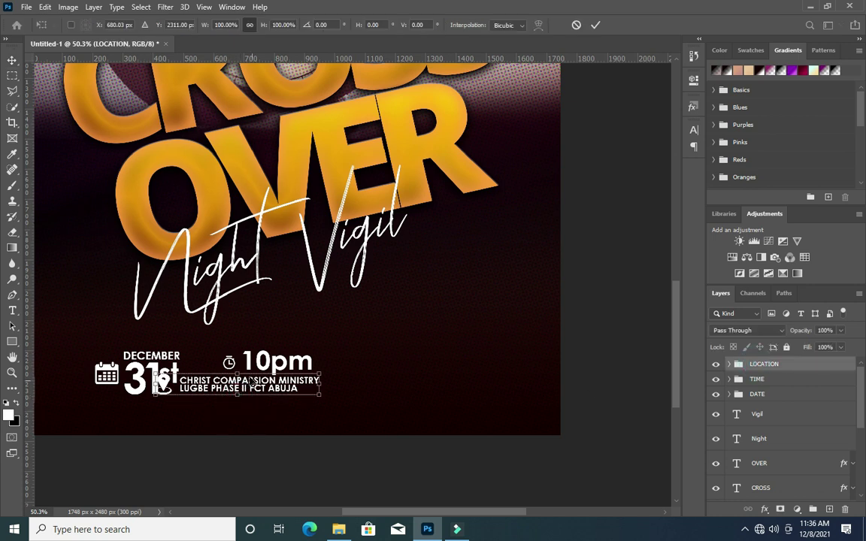
drag(253, 386, 459, 364)
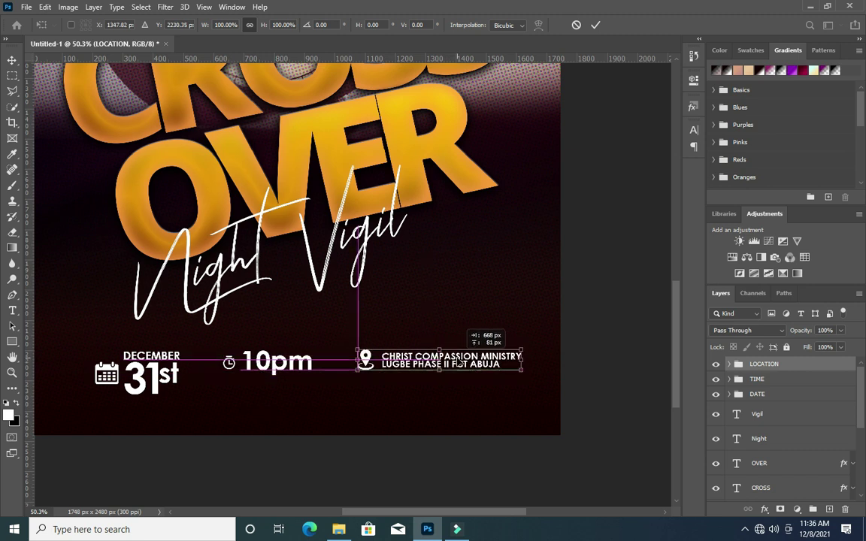
key(Return)
scroll(402, 436, down, 5)
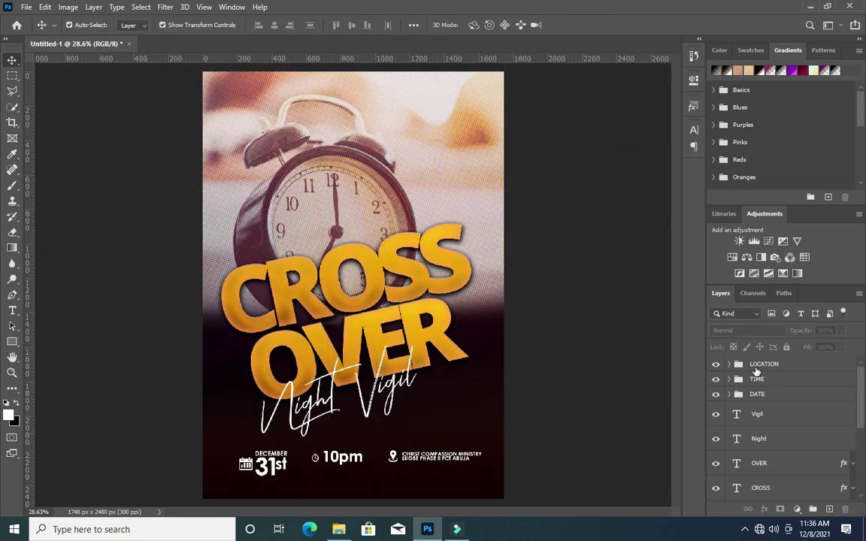
click(756, 368)
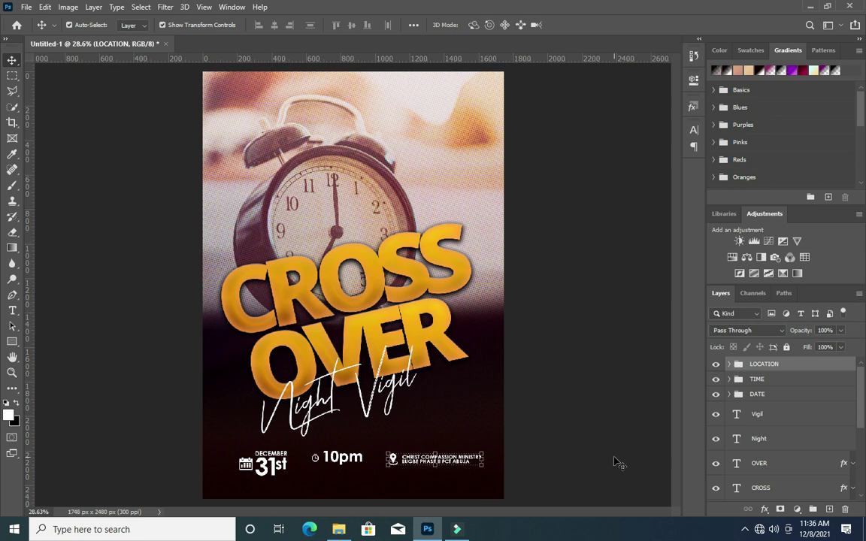
Draw a wide rectangle across the flyer's bottom edge and fill it orange.
click(129, 301)
scroll(611, 429, up, 2)
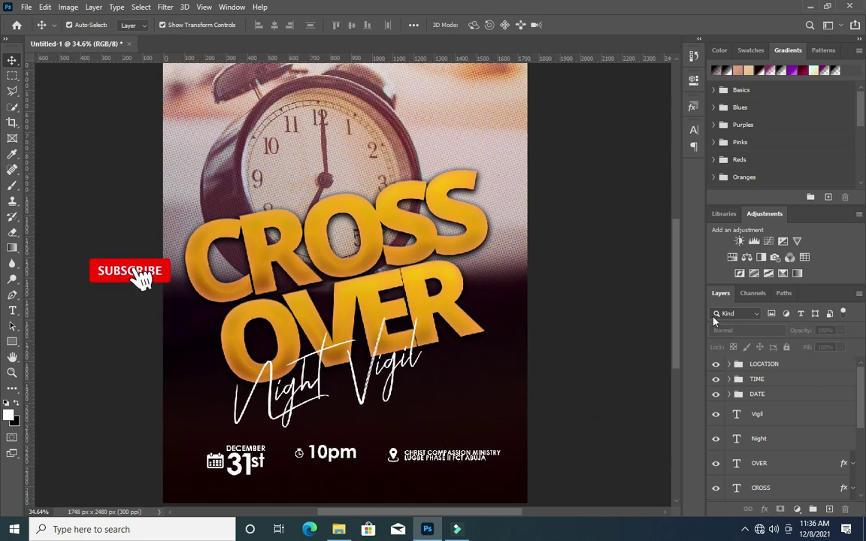
drag(675, 338, 643, 374)
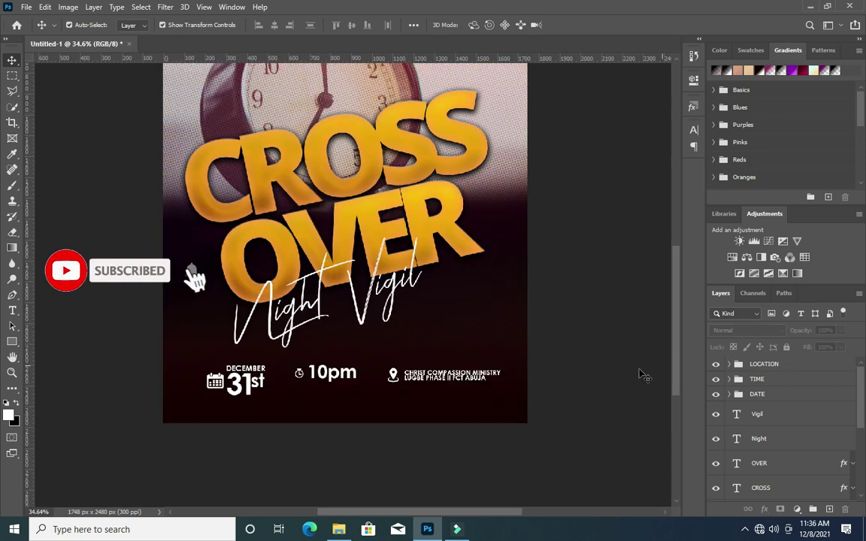
click(12, 342)
drag(159, 401, 530, 435)
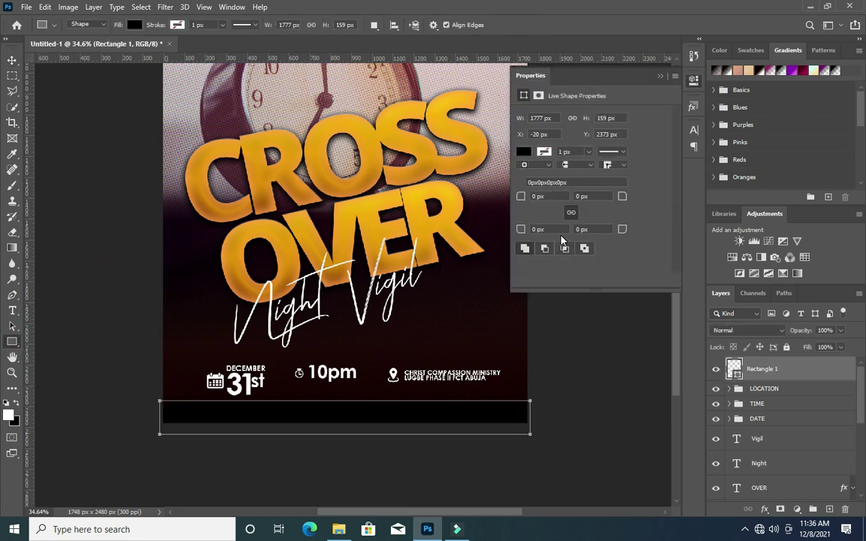
click(529, 152)
click(553, 216)
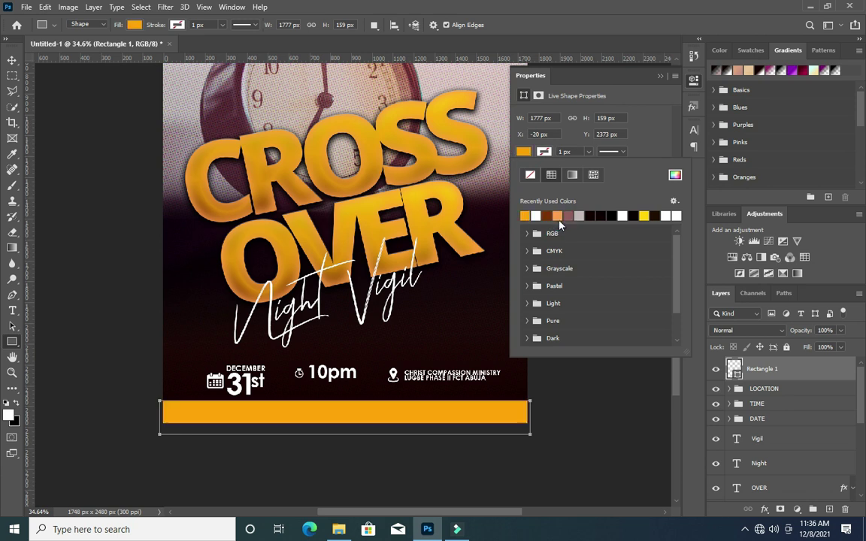
click(661, 75)
Select the TIME group and start a Free Transform on it.
click(12, 60)
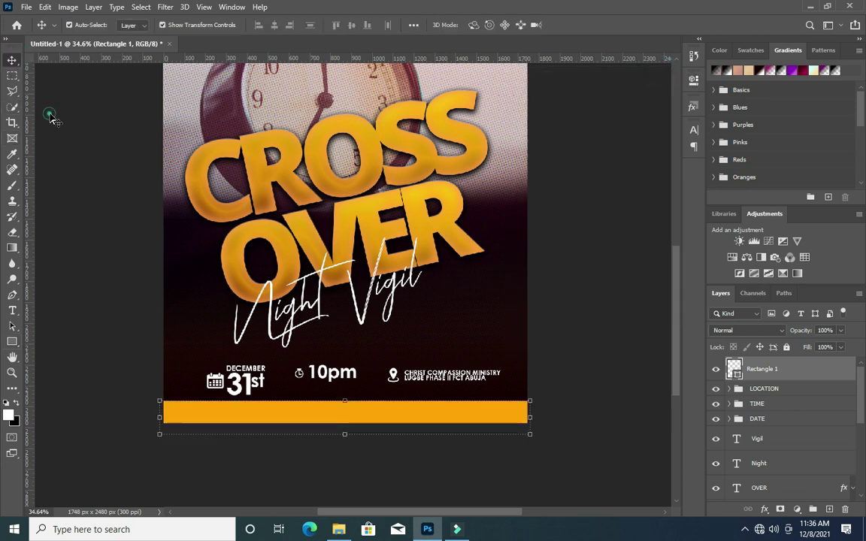
click(328, 397)
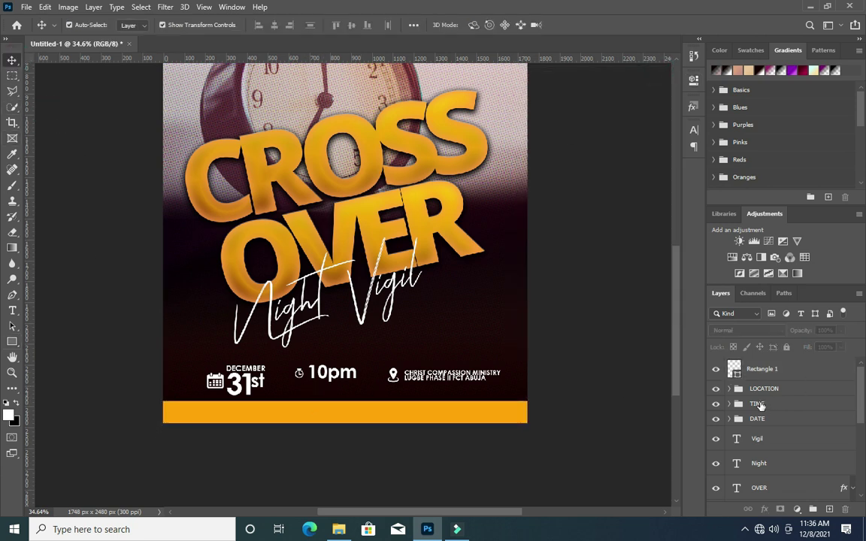
click(759, 405)
key(ctrl+t)
Nudge the TIME and LOCATION groups slightly down to line up with the date.
drag(331, 381, 332, 391)
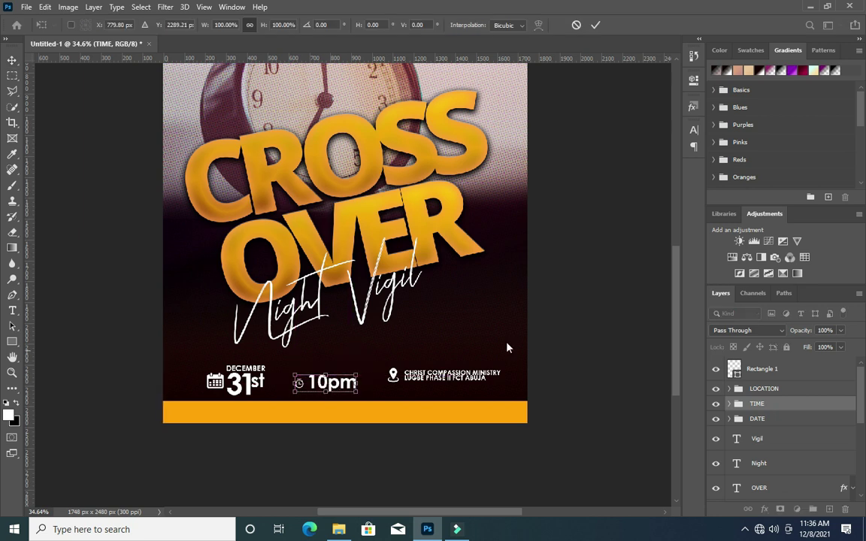
click(762, 370)
click(763, 389)
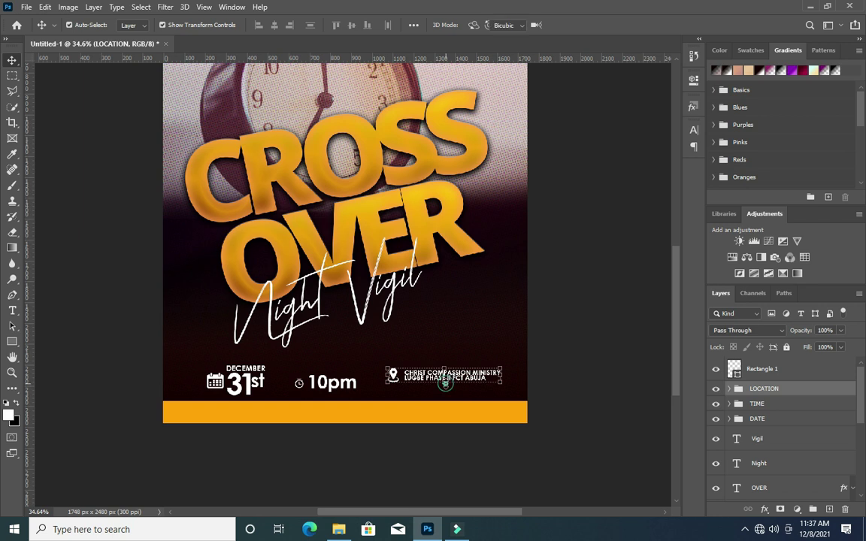
key(ctrl+t)
drag(454, 374, 454, 384)
click(580, 159)
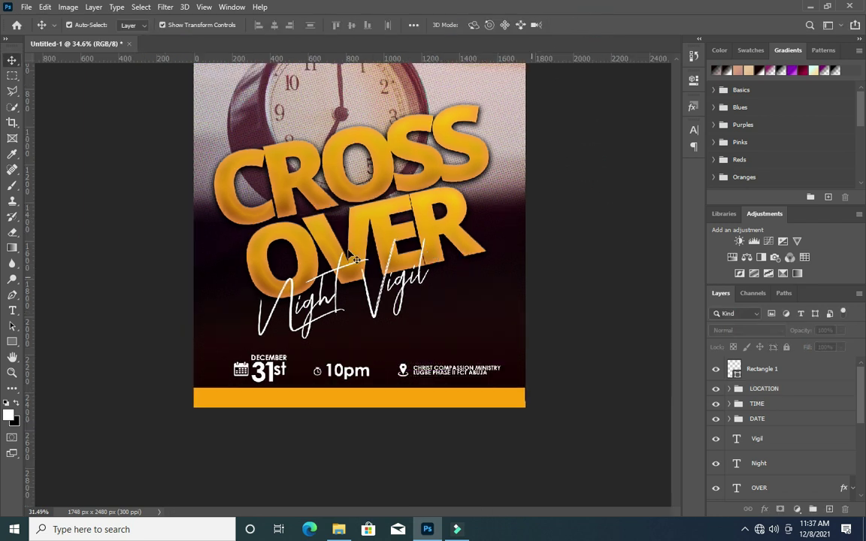
Lower the alarm-clock photo layer's opacity to 44%.
key(ctrl+0)
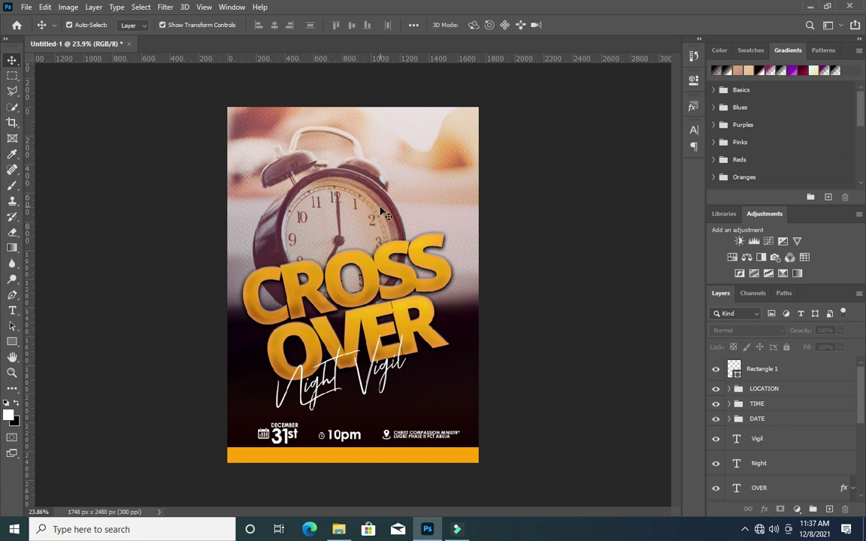
scroll(754, 445, down, 3)
scroll(767, 432, down, 3)
click(786, 415)
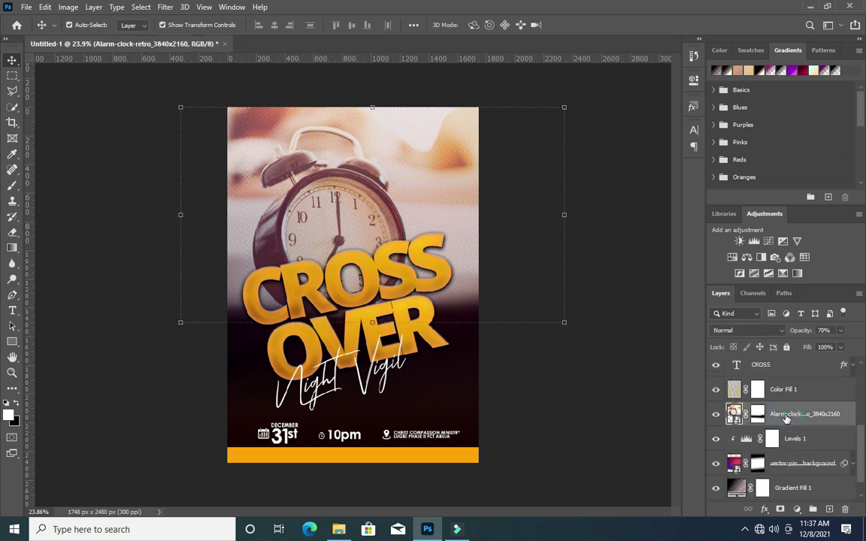
drag(814, 336, 792, 334)
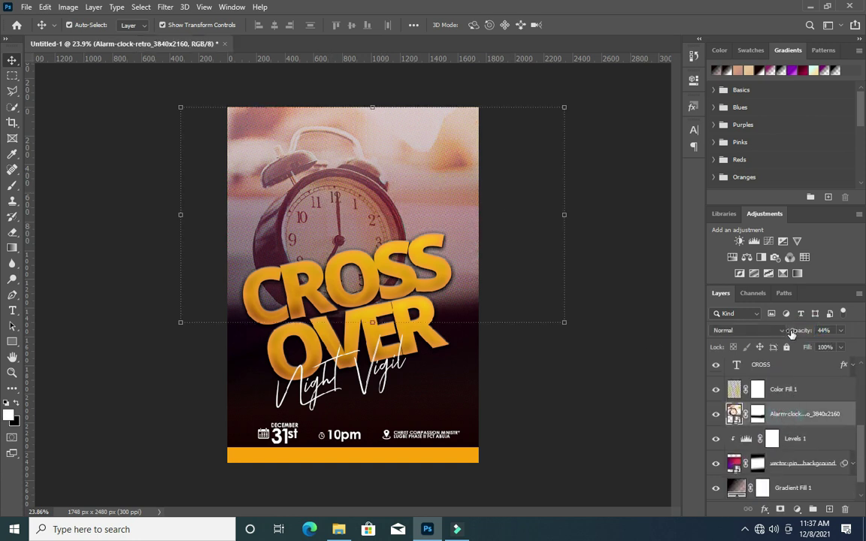
click(632, 361)
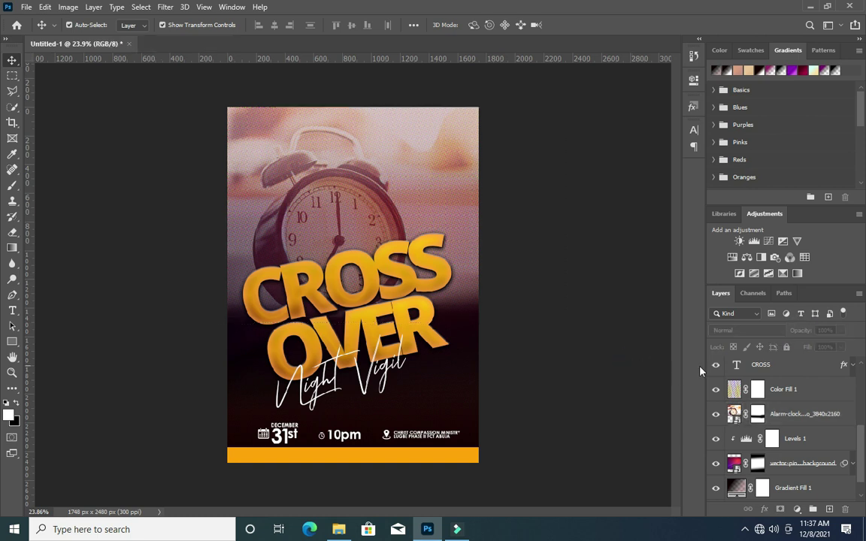
Group Color Fill 1 through Gradient Fill 1 into a group named BG.
scroll(735, 389, down, 1)
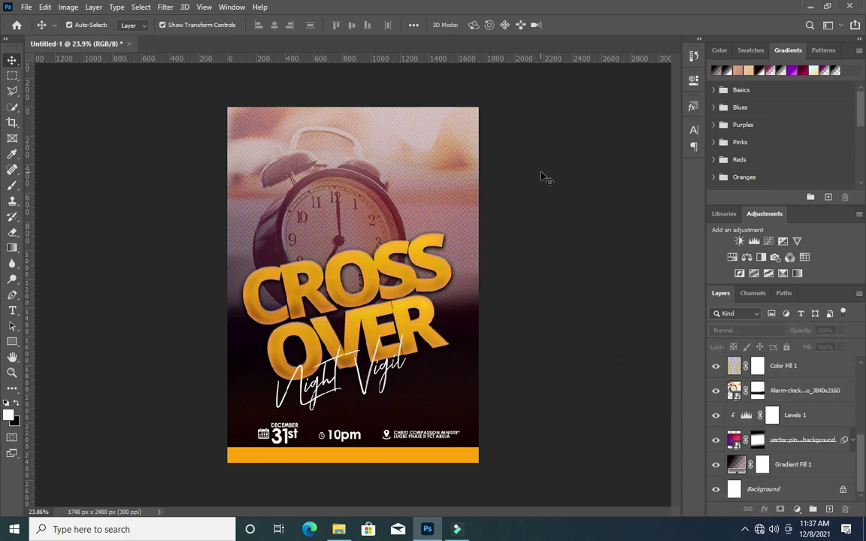
scroll(782, 412, up, 3)
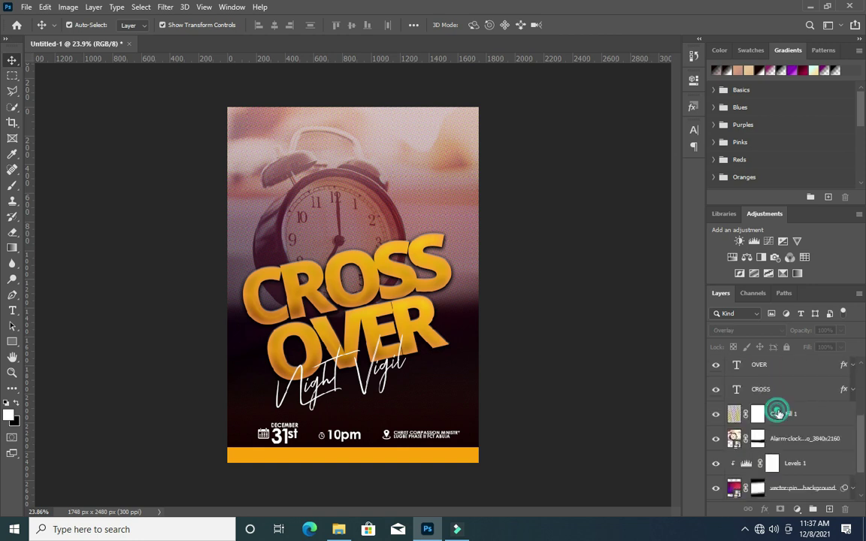
click(778, 413)
scroll(804, 434, down, 2)
shift+click(792, 466)
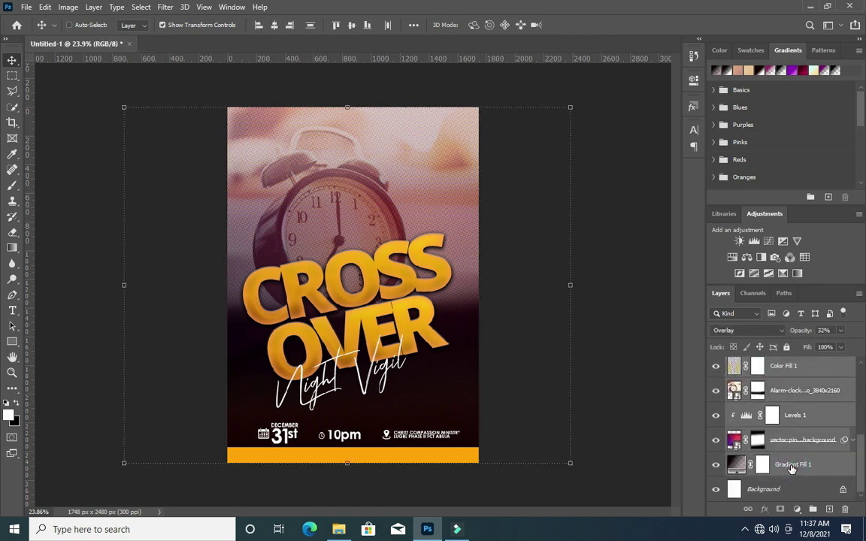
key(ctrl+g)
double_click(761, 469)
text(BG)
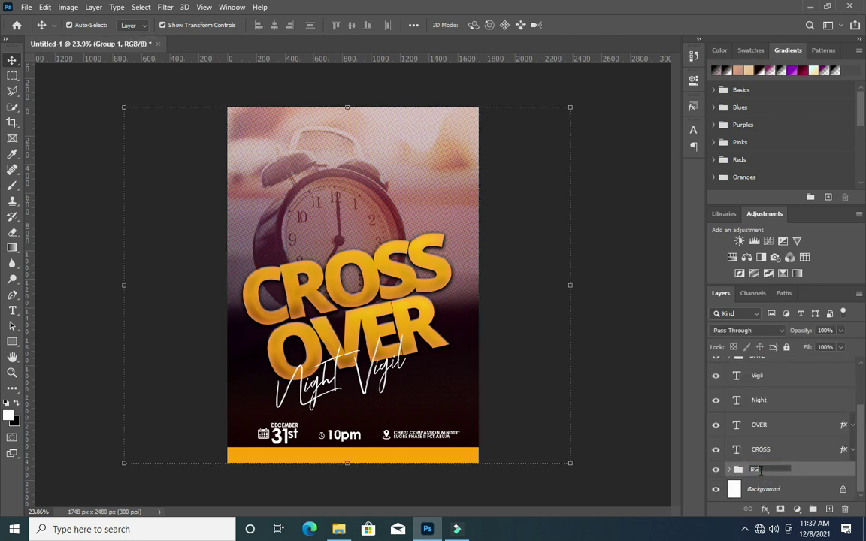
key(Return)
Group the CROSS, OVER, Night and Vigil title layers into a group named TEXT.
click(761, 449)
scroll(771, 444, up, 3)
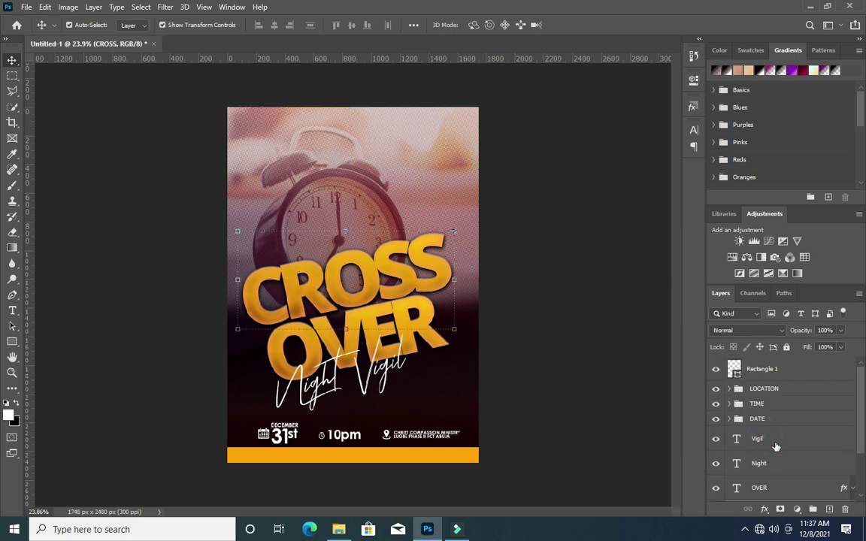
shift+click(776, 446)
key(ctrl+g)
double_click(757, 435)
text(TEXT)
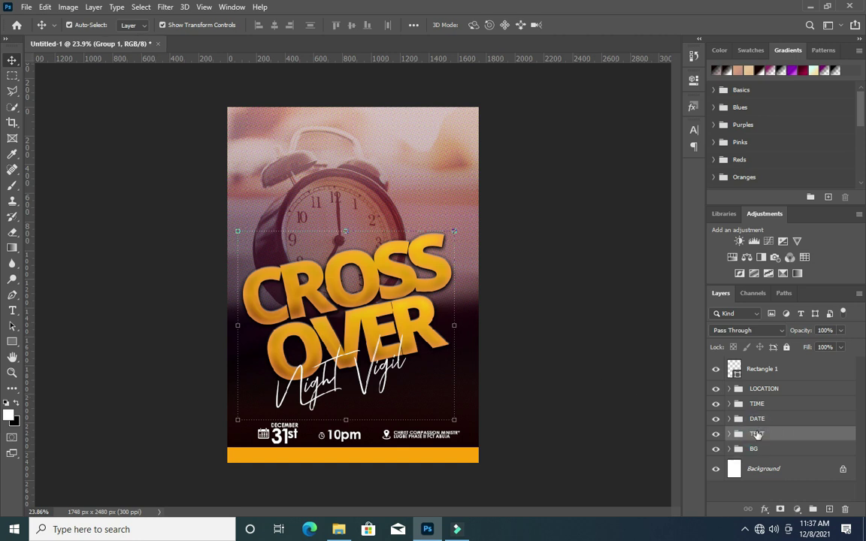
click(767, 449)
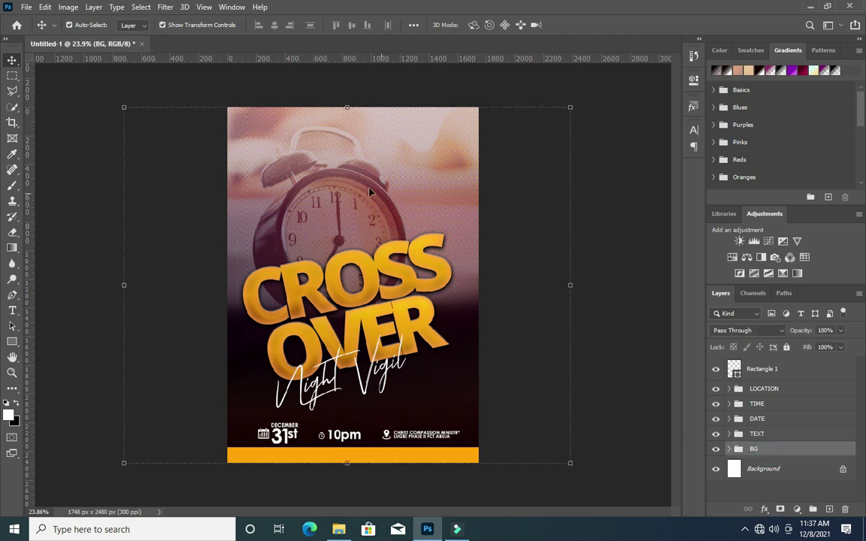
Place the church logo file and shrink it into the flyer's top-left corner.
click(339, 530)
mouse_move(425, 192)
mouse_down()
mouse_move(99, 321)
mouse_move(368, 172)
mouse_up()
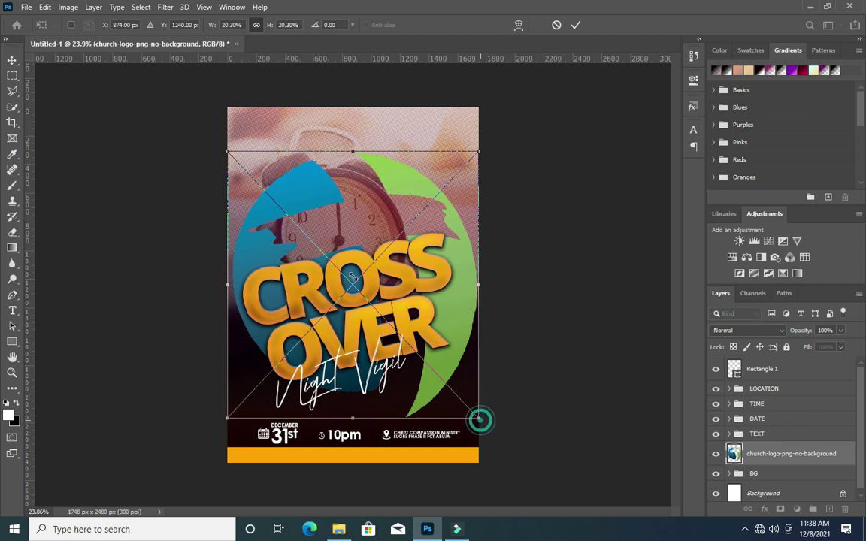
mouse_move(479, 420)
mouse_down()
mouse_move(281, 183)
mouse_move(315, 132)
mouse_up()
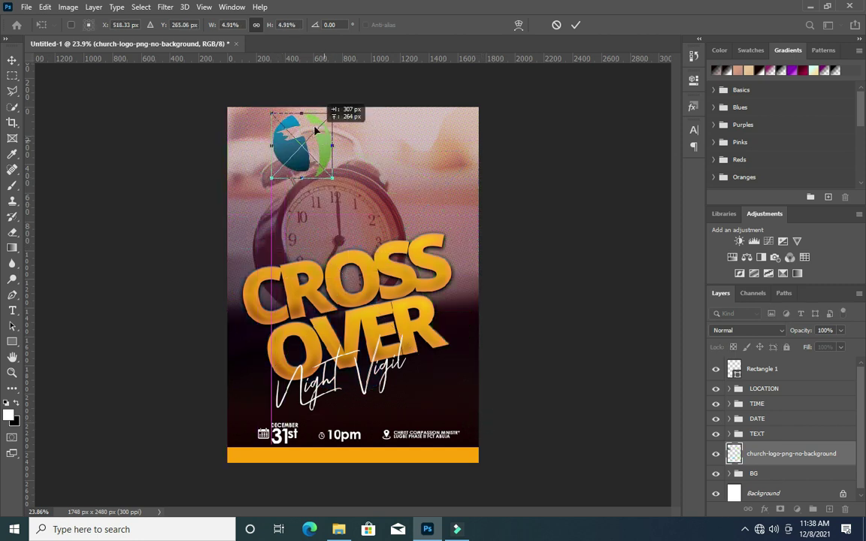
scroll(316, 131, up, 3)
mouse_move(317, 179)
mouse_down()
mouse_move(274, 141)
mouse_move(246, 164)
mouse_up()
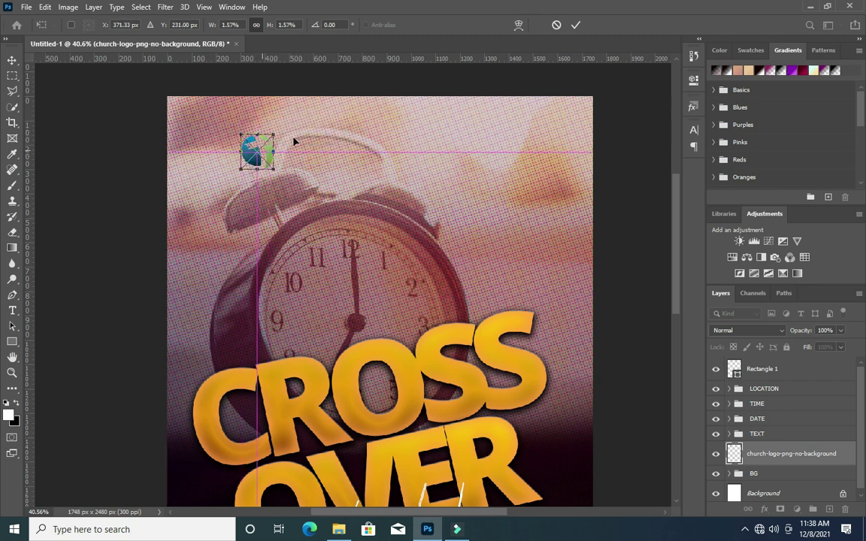
scroll(287, 128, up, 3)
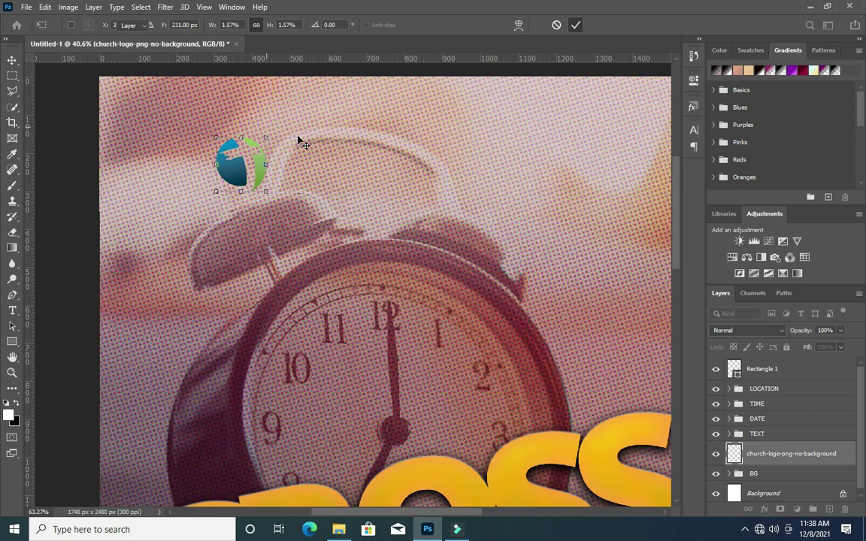
key(Return)
Give the logo a soft drop shadow: 0 px distance, 29 px size, small spread.
click(765, 510)
click(740, 526)
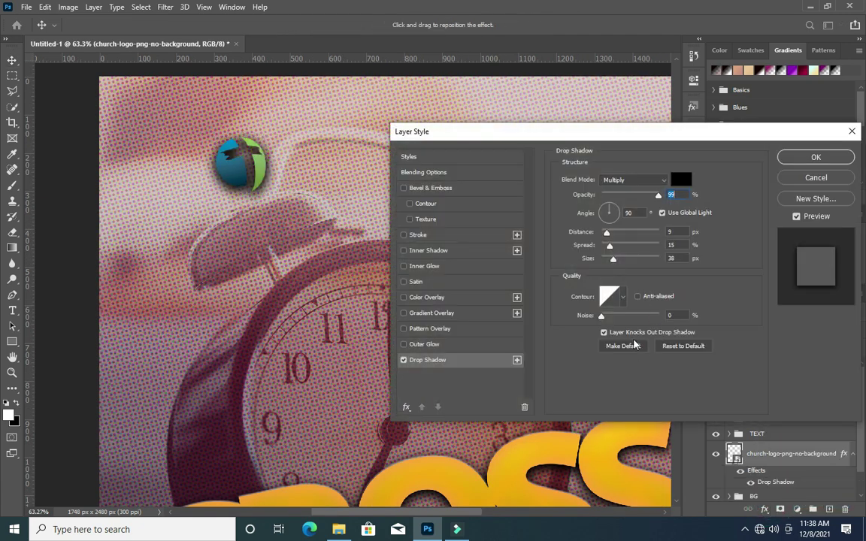
mouse_move(610, 246)
mouse_down()
mouse_move(601, 235)
mouse_move(623, 262)
mouse_move(608, 260)
mouse_up()
click(812, 160)
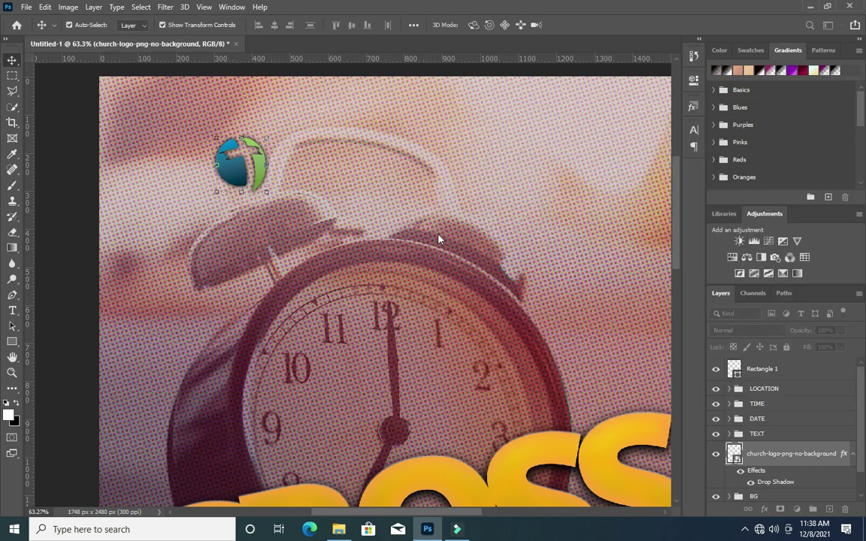
scroll(440, 239, down, 2)
scroll(441, 239, down, 2)
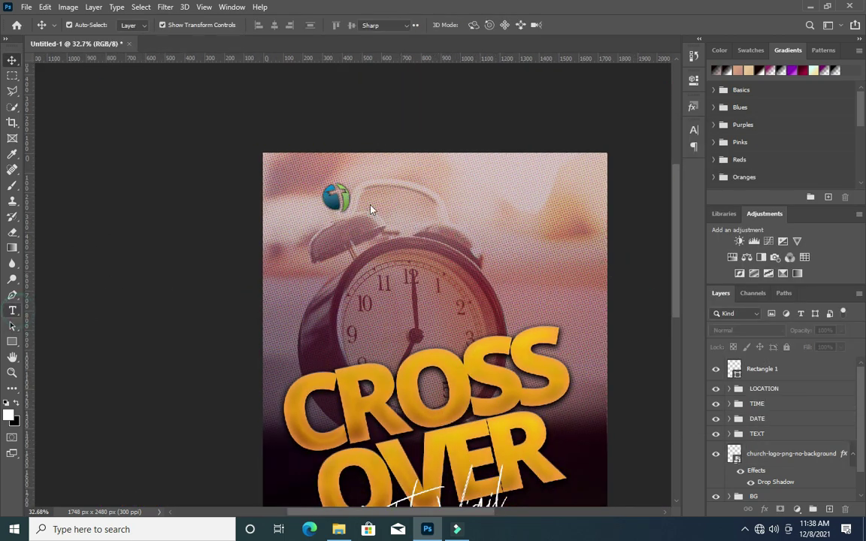
Type the heading 'CRHIST COMPASSION' beside the logo.
key(t)
scroll(402, 183, up, 1)
click(373, 197)
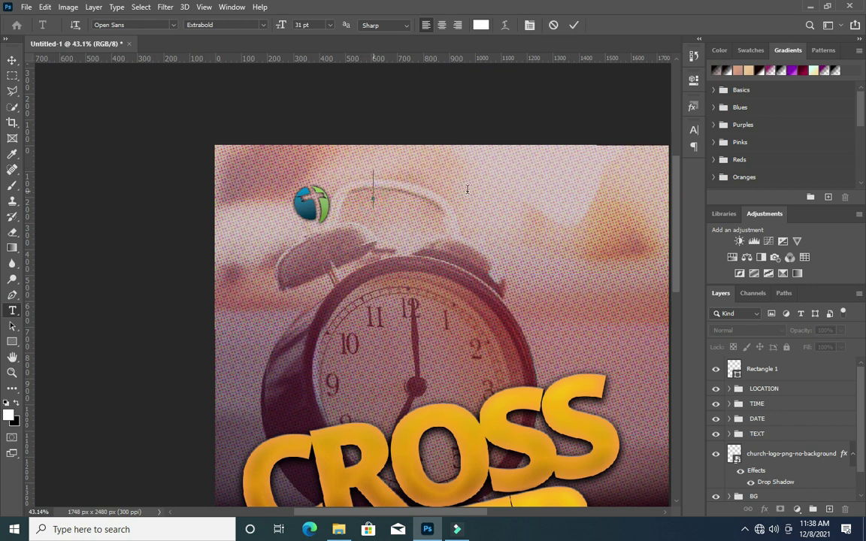
text(CR)
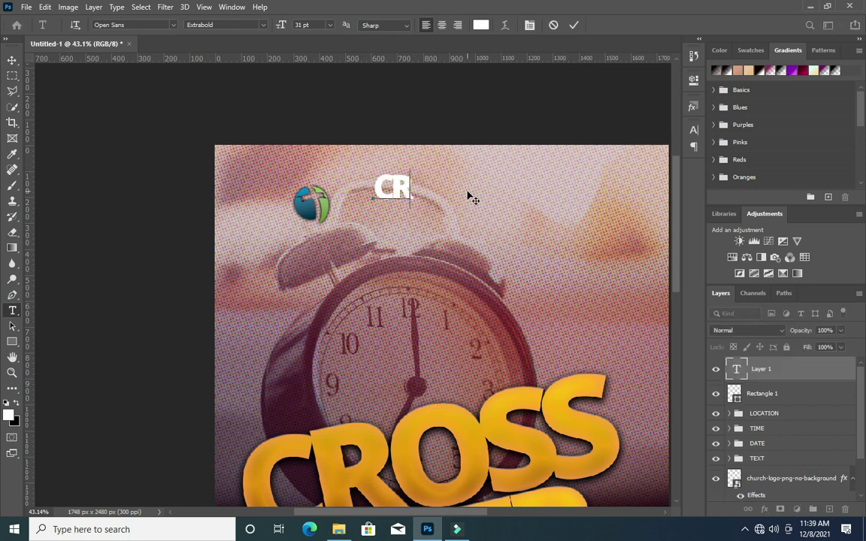
text(HIST CO)
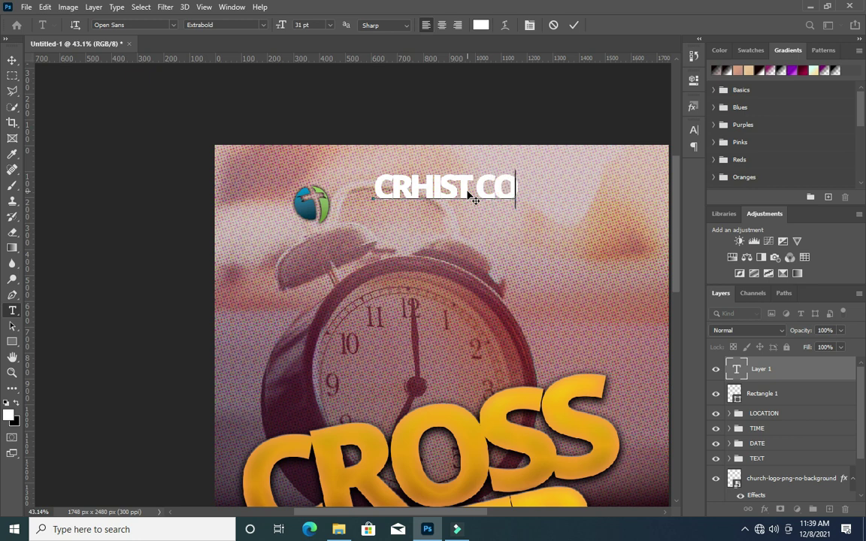
text(P)
key(BackSpace)
text(MPA)
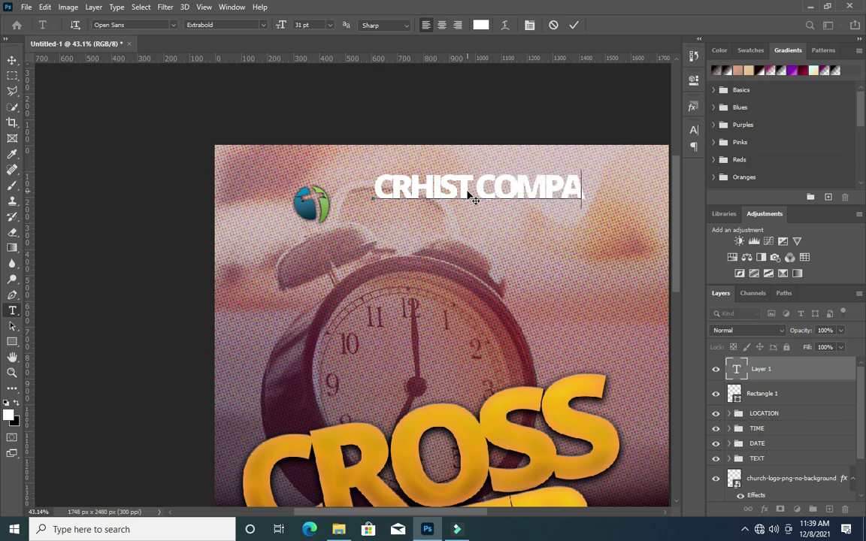
text(SSION)
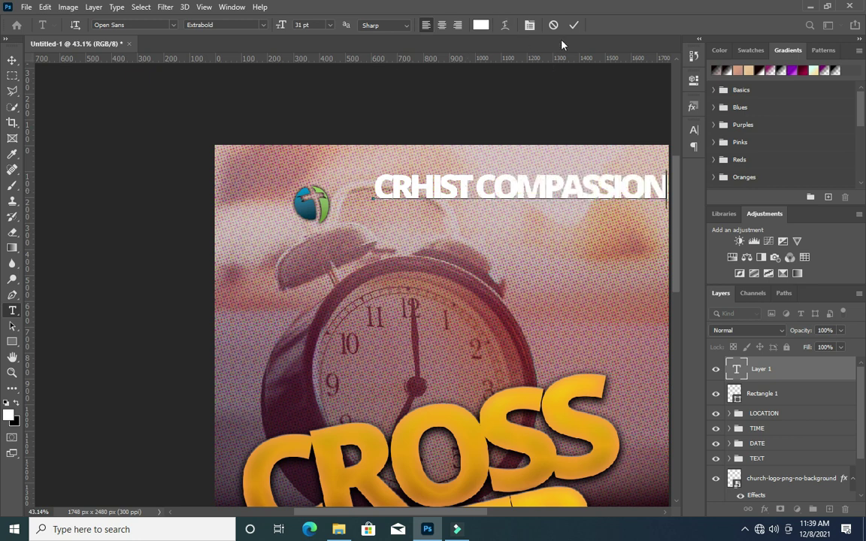
mouse_move(516, 193)
mouse_down()
mouse_move(441, 197)
mouse_move(433, 181)
mouse_up()
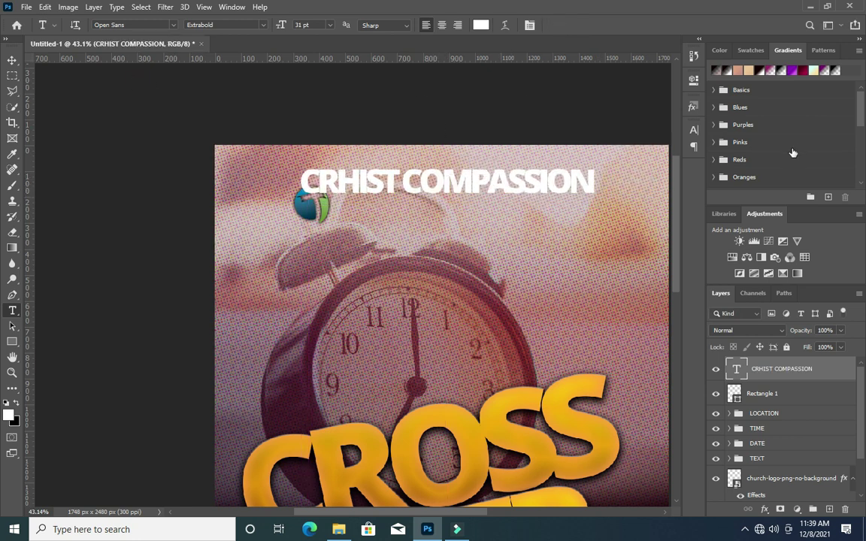
Set the heading to Century Gothic with looser tracking and a smaller size, completing it.
click(694, 130)
click(620, 148)
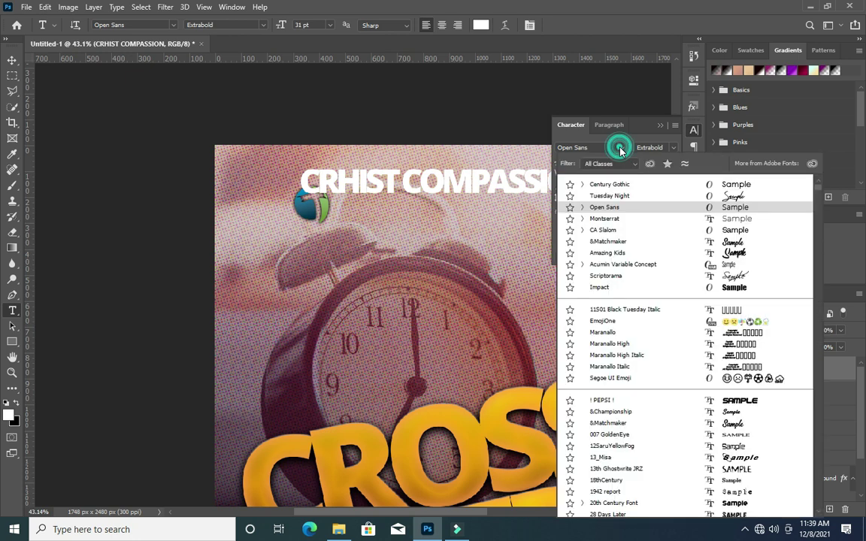
click(607, 184)
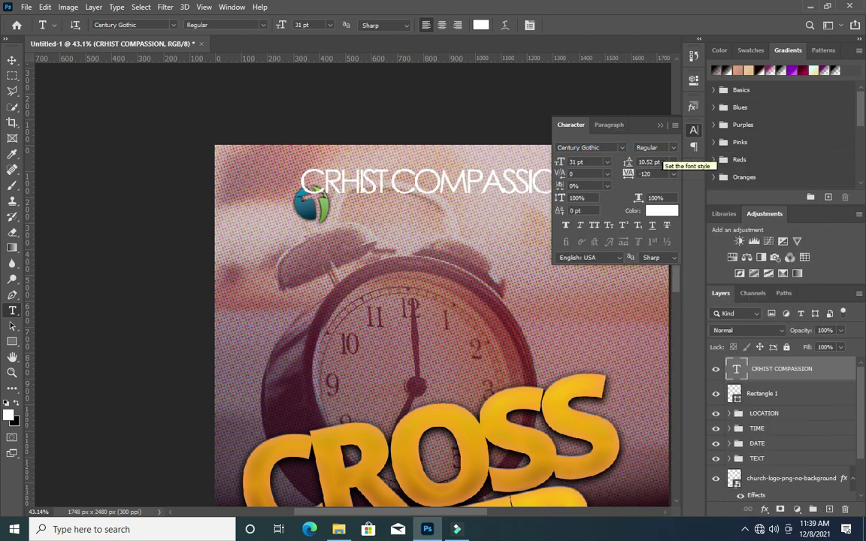
drag(629, 174, 641, 174)
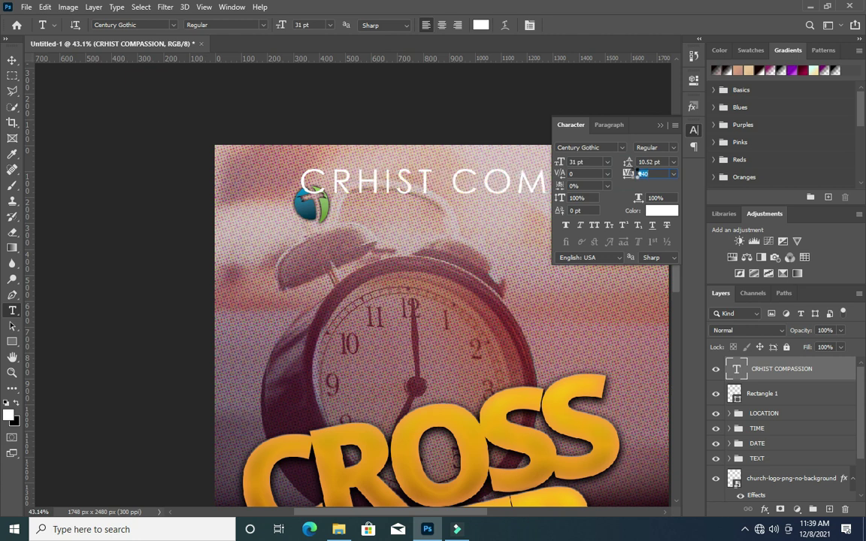
click(660, 126)
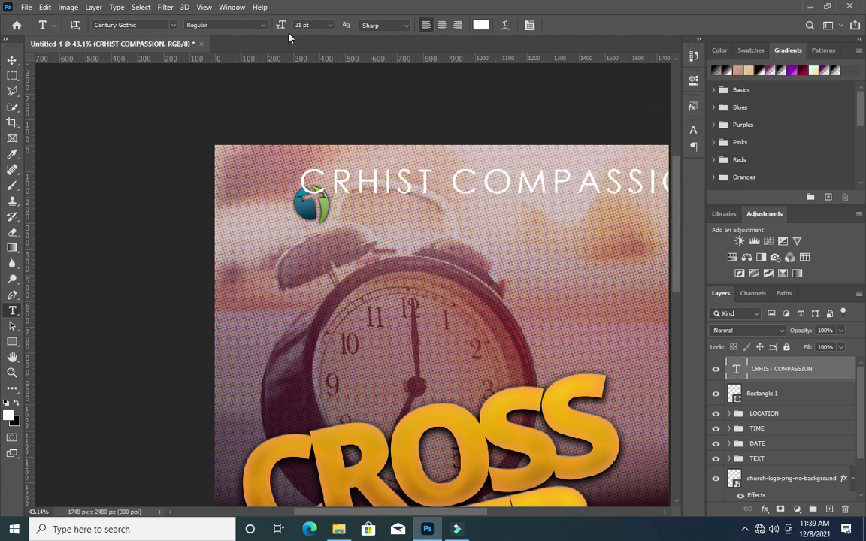
drag(279, 26, 247, 23)
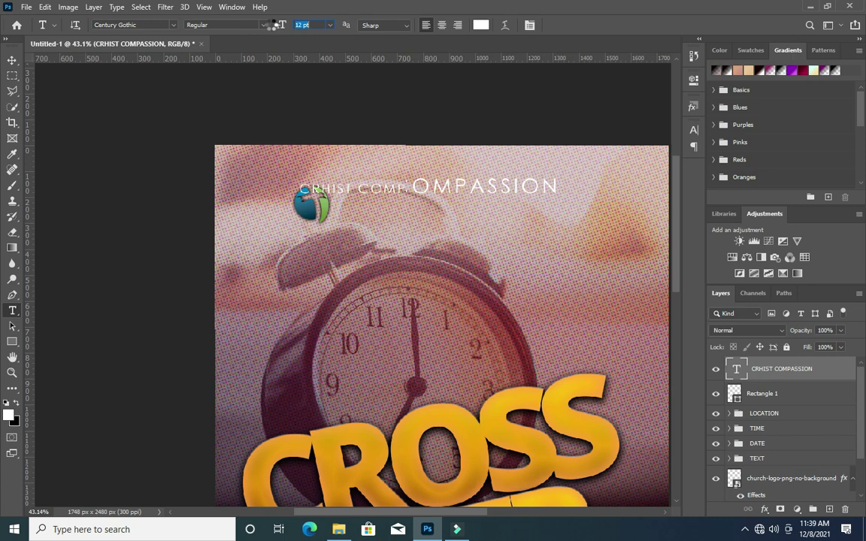
scroll(448, 181, up, 2)
scroll(447, 181, up, 2)
click(447, 181)
text(MINISTRY)
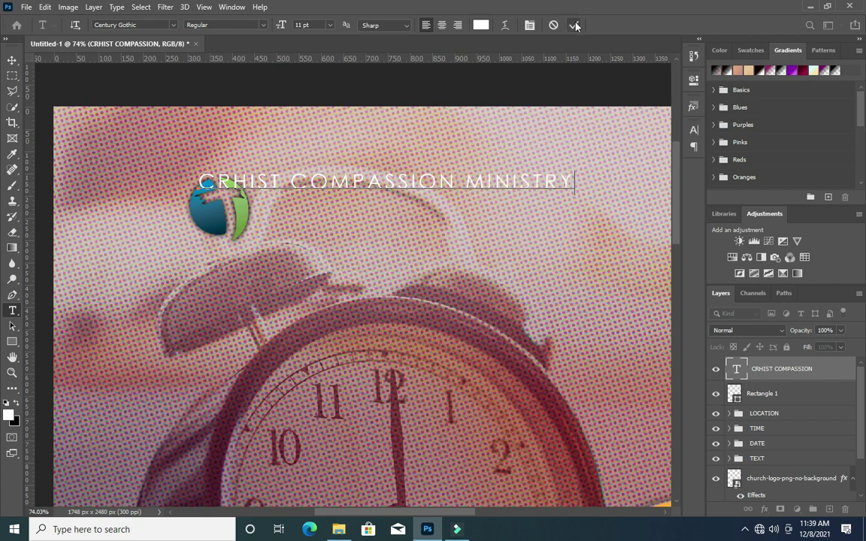
click(575, 25)
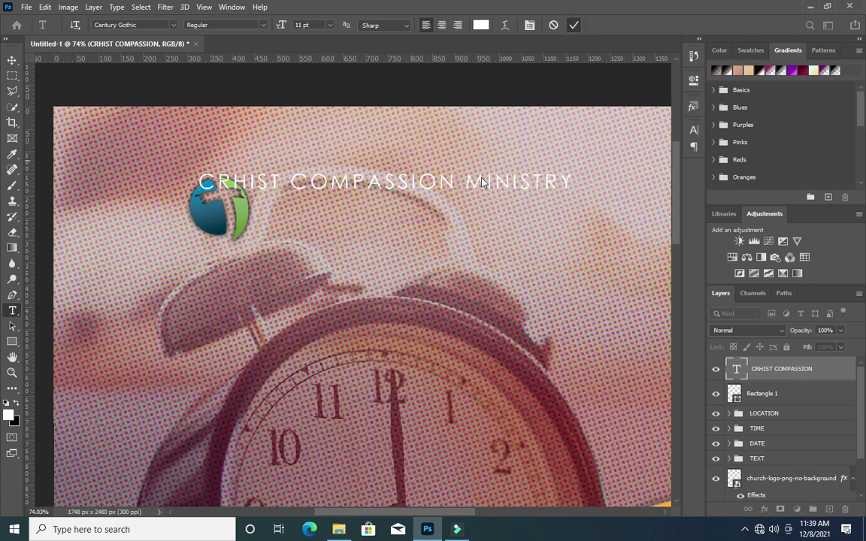
Move the heading right of the logo and scale it to about 77%.
click(12, 59)
drag(403, 192, 475, 211)
key(ctrl+t)
mouse_move(638, 209)
mouse_down()
mouse_move(509, 212)
mouse_move(662, 181)
mouse_up()
drag(643, 214, 558, 209)
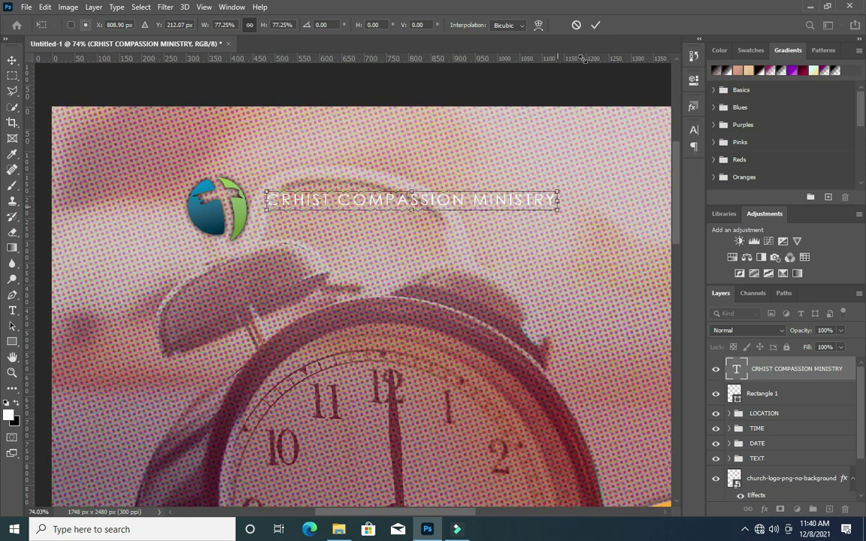
click(596, 25)
Make the heading Bold with 140 tracking, then duplicate the layer.
click(694, 130)
click(655, 147)
click(668, 178)
click(665, 174)
click(529, 204)
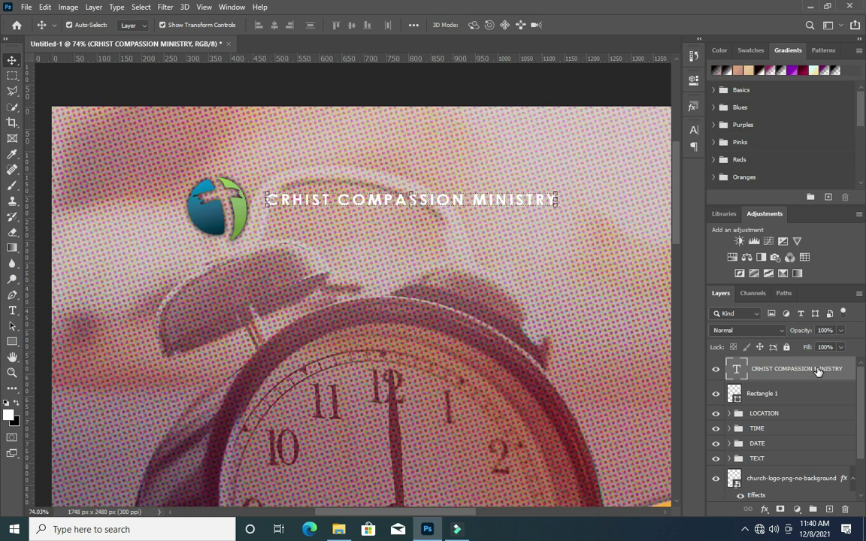
key(ctrl+j)
Move the heading copy lower on the poster and retype it as 'PRESENT:'.
drag(402, 201, 406, 363)
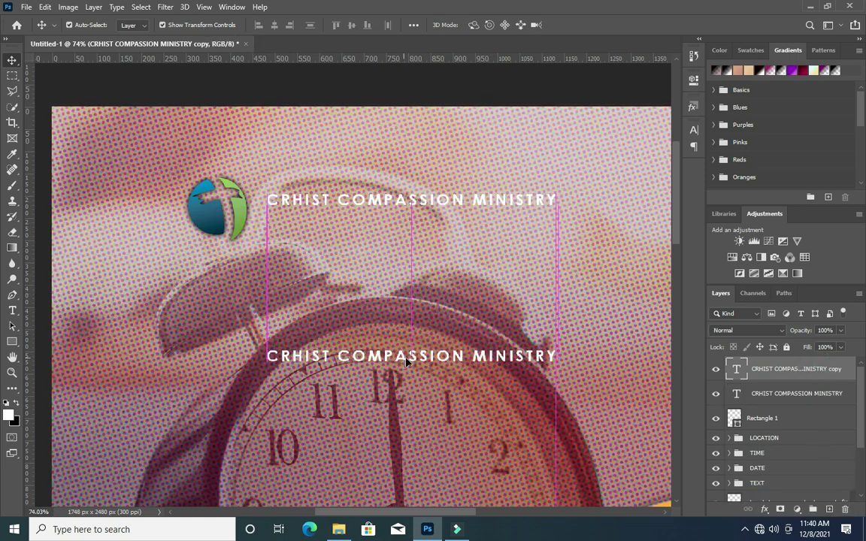
double_click(411, 357)
click(412, 358)
text(PRESENT:)
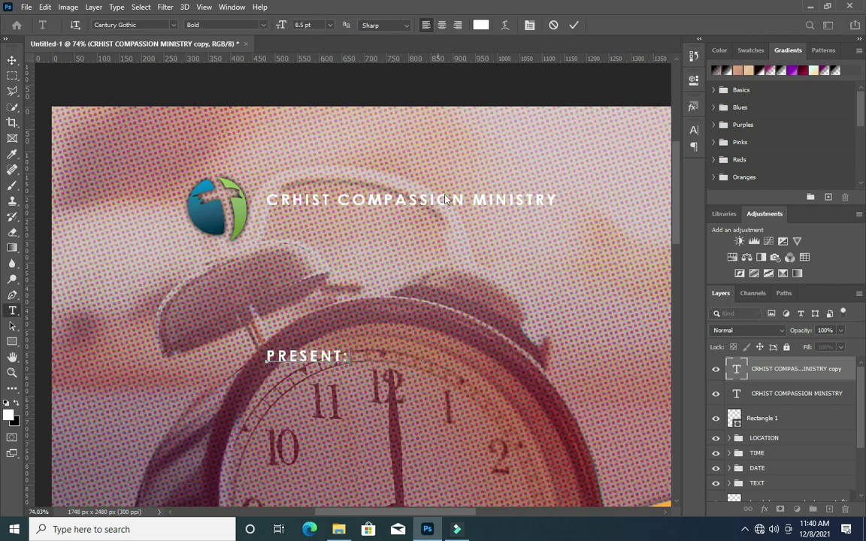
click(575, 26)
Centre both PRESENT: and the ministry heading horizontally on the canvas.
key(v)
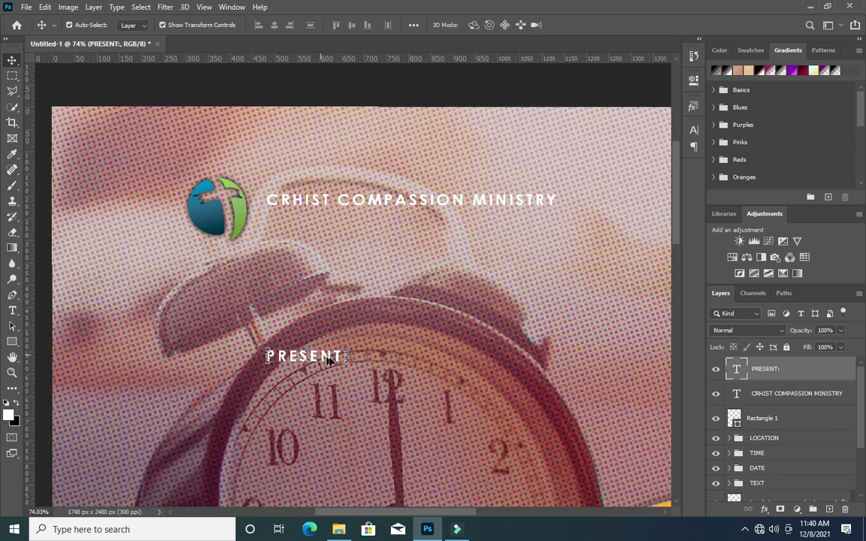
key(ctrl+a)
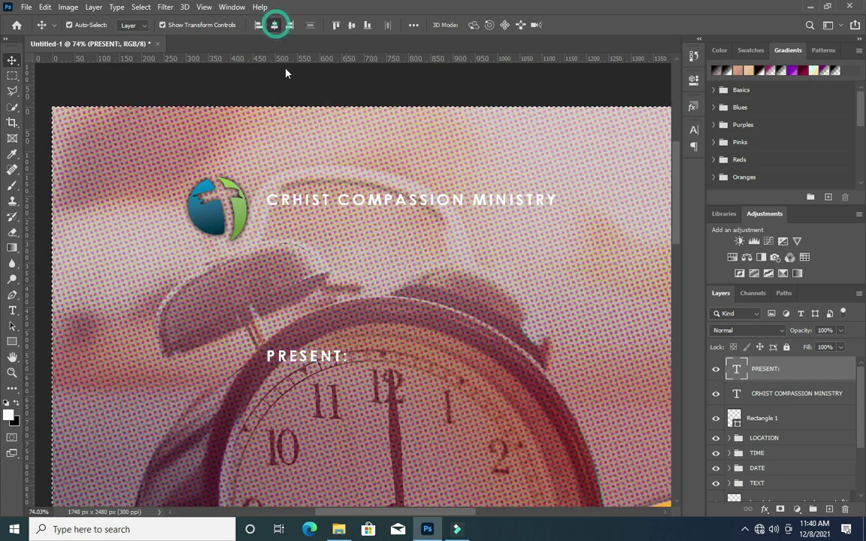
click(274, 24)
scroll(267, 194, down, 1)
scroll(309, 203, down, 1)
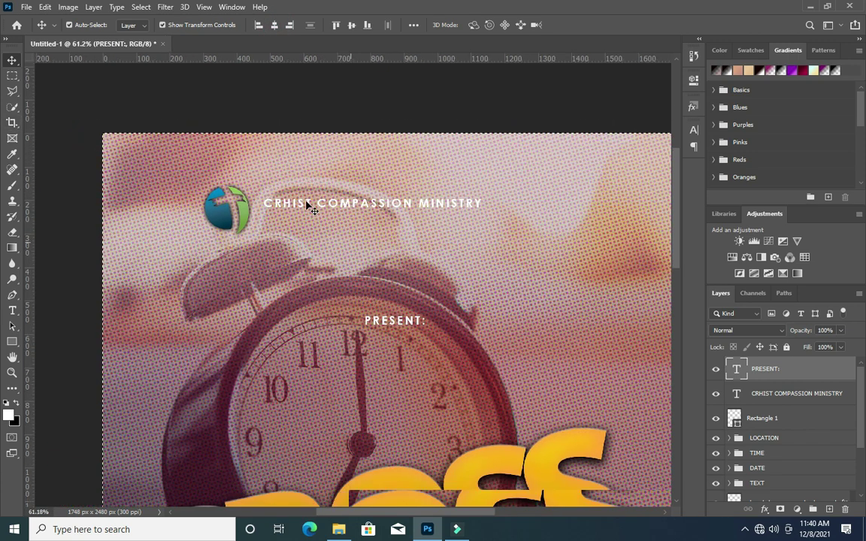
click(797, 393)
click(274, 25)
scroll(373, 173, down, 1)
Nudge the church logo right toward the heading and raise its layer in the stack.
click(613, 237)
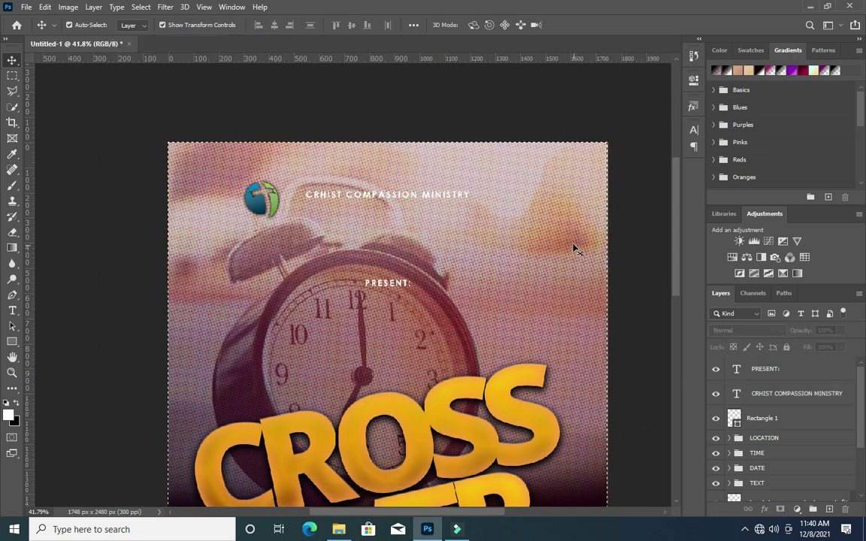
drag(273, 204, 293, 202)
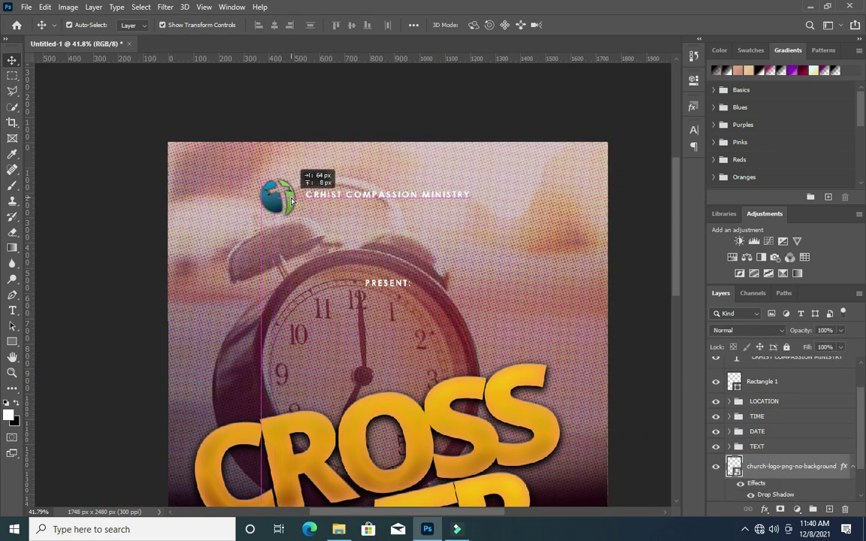
click(567, 227)
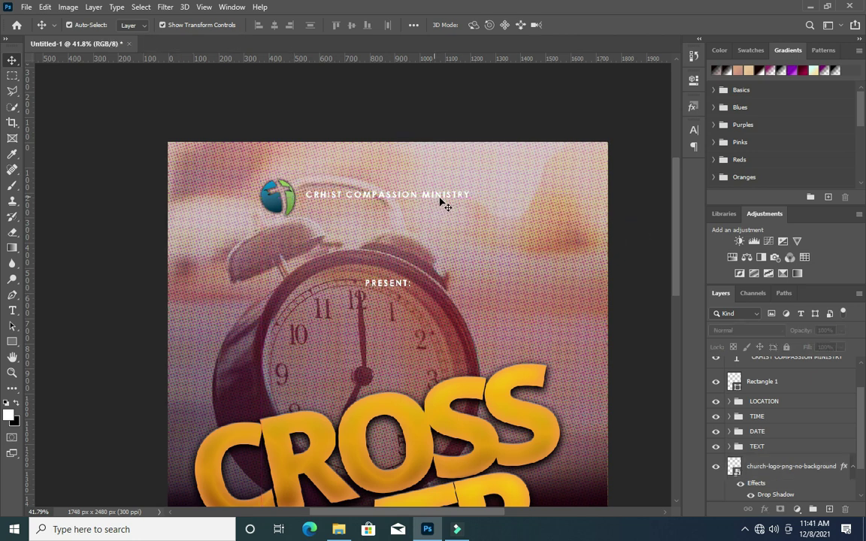
click(854, 467)
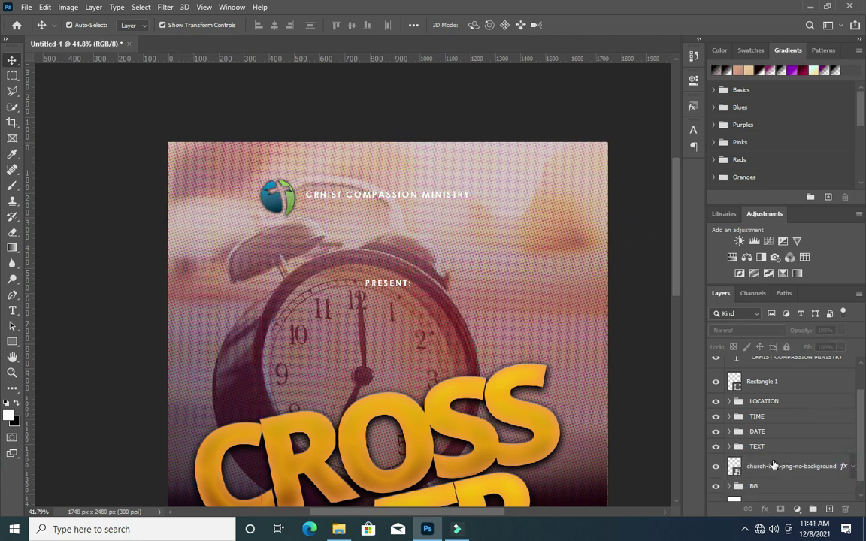
scroll(771, 465, down, 1)
click(767, 455)
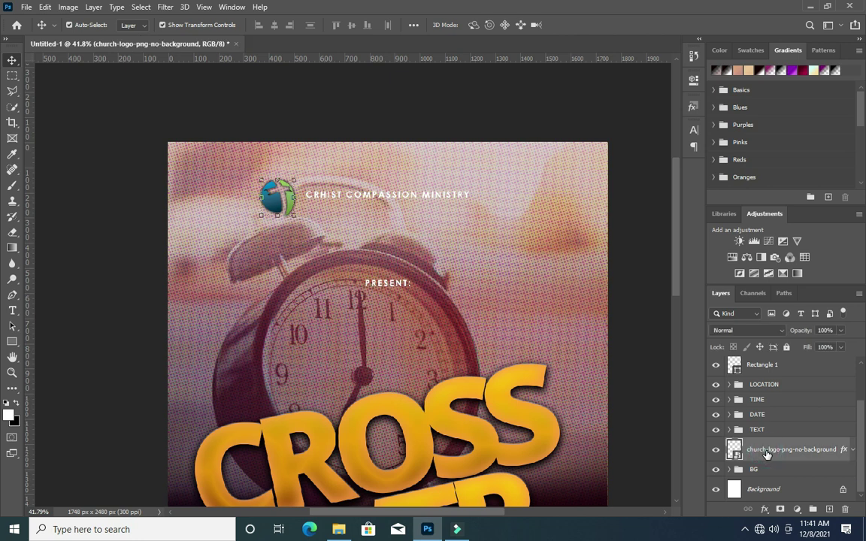
mouse_move(767, 455)
mouse_down()
mouse_move(755, 451)
mouse_move(761, 410)
mouse_up()
Move the PRESENT: and CHRIST COMPASSION MINISTRY layers to sit just above church-logo.
click(779, 392)
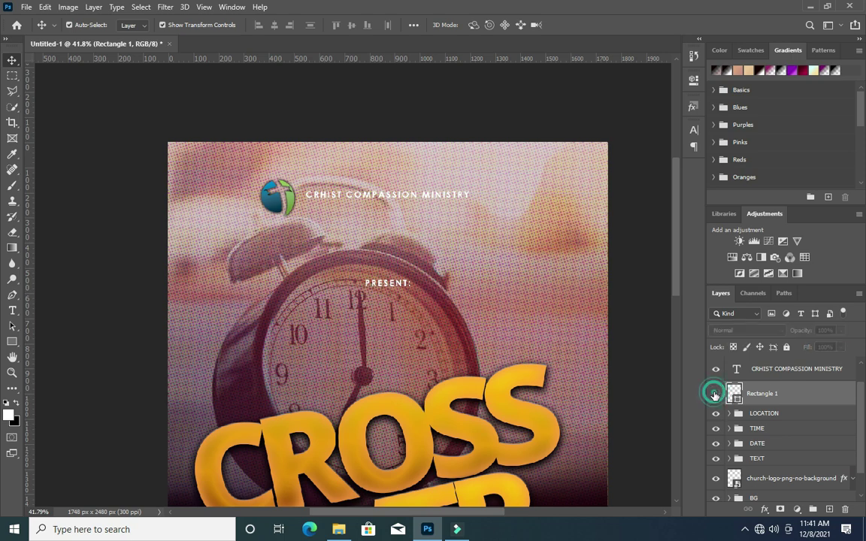
scroll(643, 374, down, 2)
scroll(655, 387, down, 1)
scroll(619, 407, down, 2)
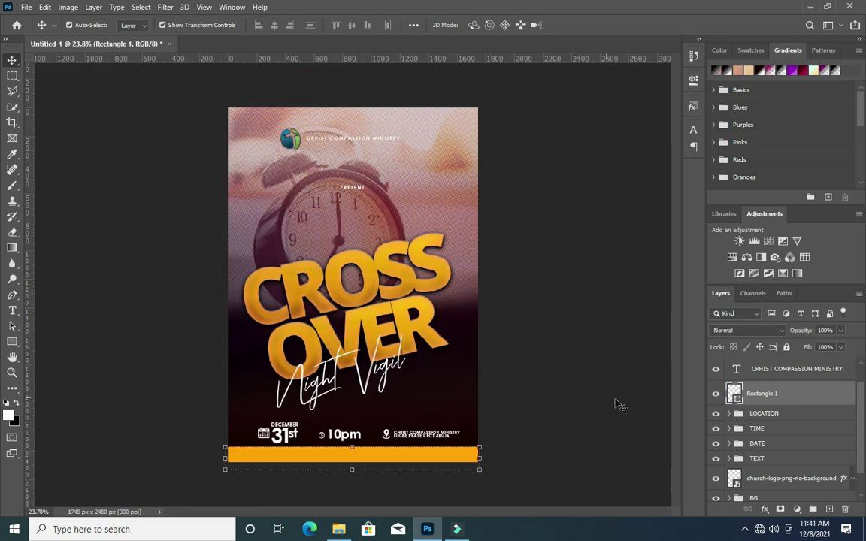
scroll(690, 414, up, 1)
scroll(770, 409, up, 1)
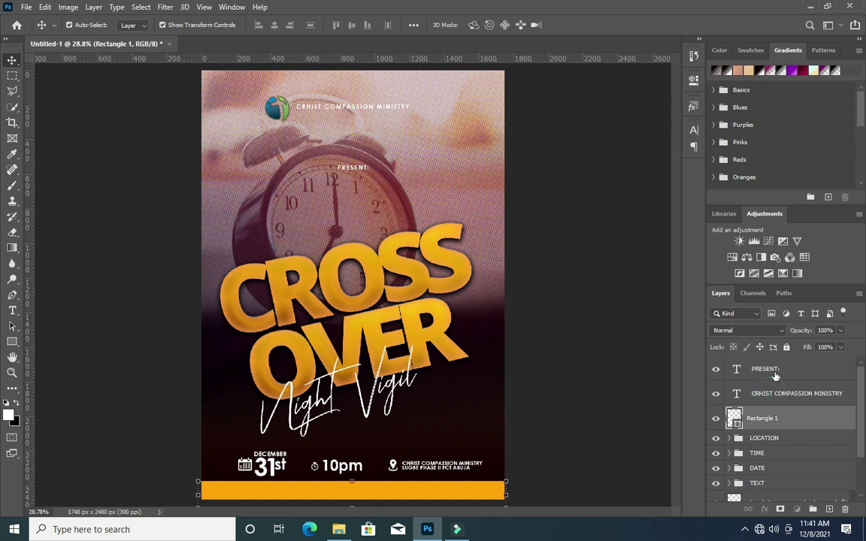
click(775, 385)
shift+click(770, 361)
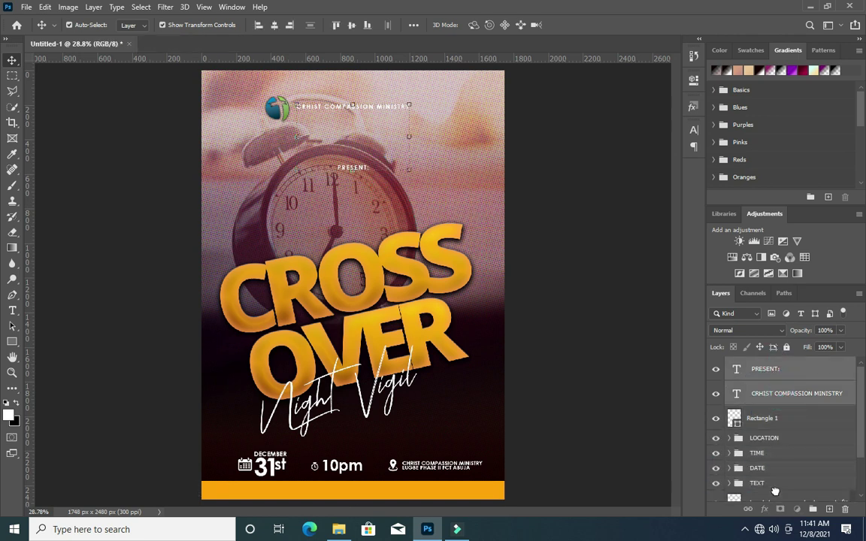
drag(776, 491, 765, 408)
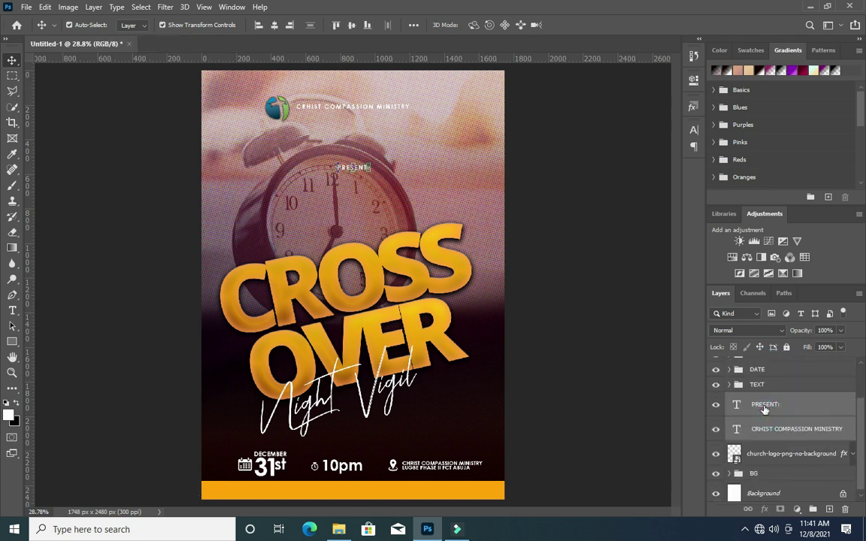
Copy the church logo's drop shadow onto the ministry name and PRESENT: text layers.
click(651, 344)
click(775, 436)
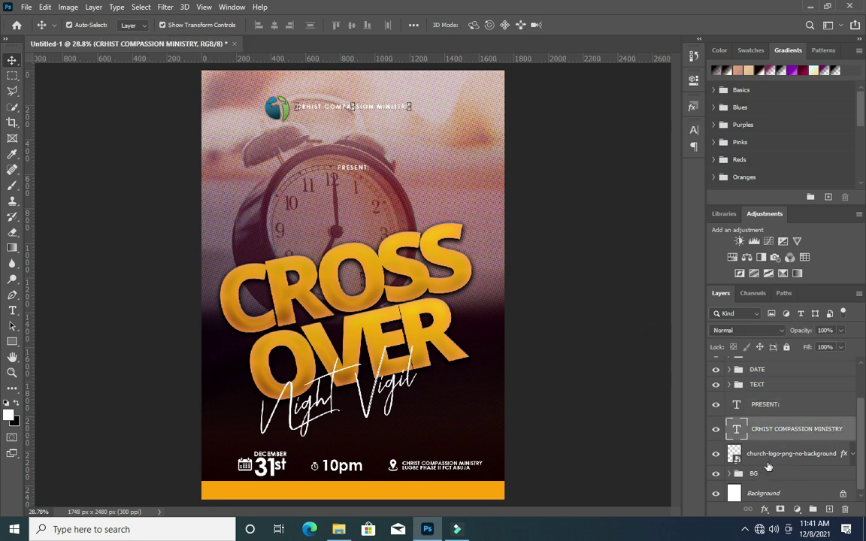
scroll(763, 489, up, 1)
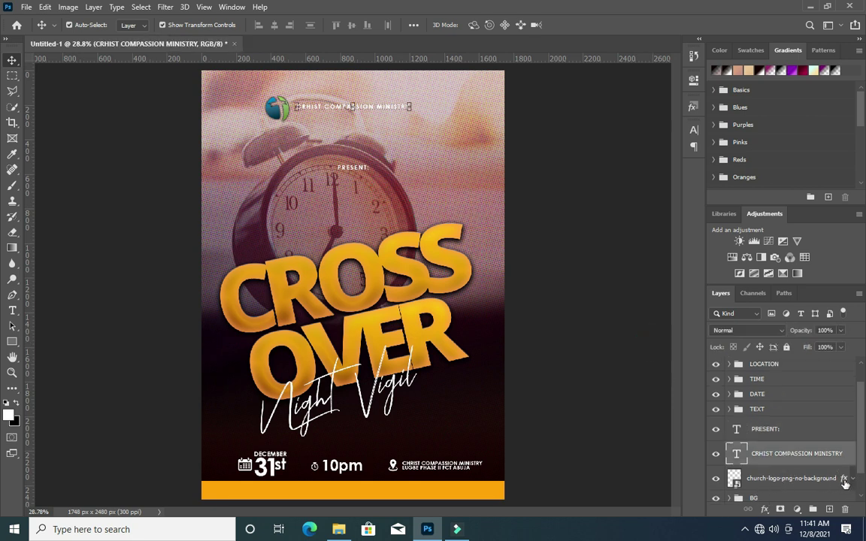
click(845, 484)
drag(844, 478, 775, 451)
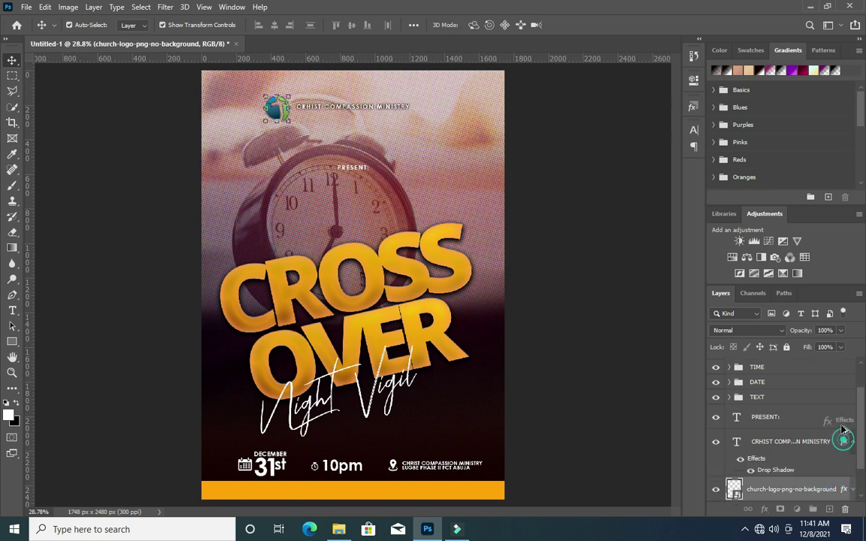
drag(844, 444, 842, 418)
click(852, 396)
Group PRESENT:, the ministry name and the logo into a group named CHURCH.
click(852, 425)
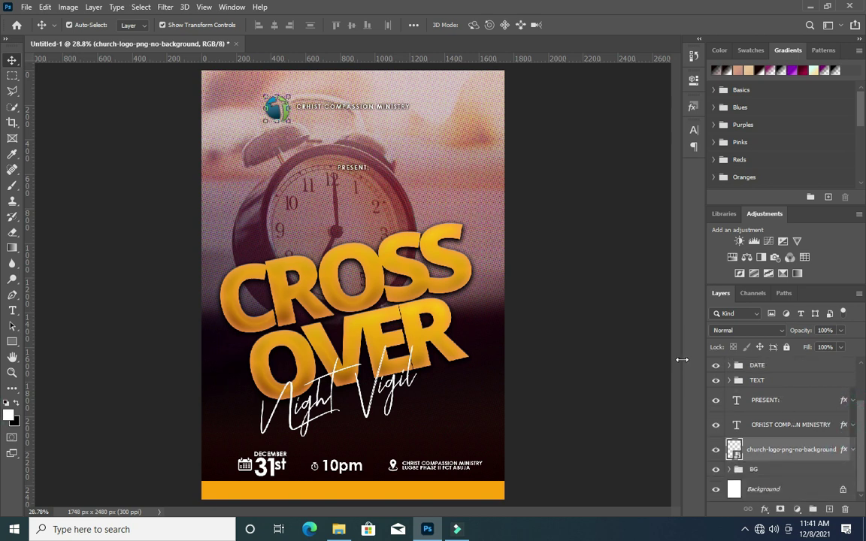
click(599, 286)
scroll(360, 100, up, 1)
scroll(360, 100, up, 1)
scroll(361, 112, up, 1)
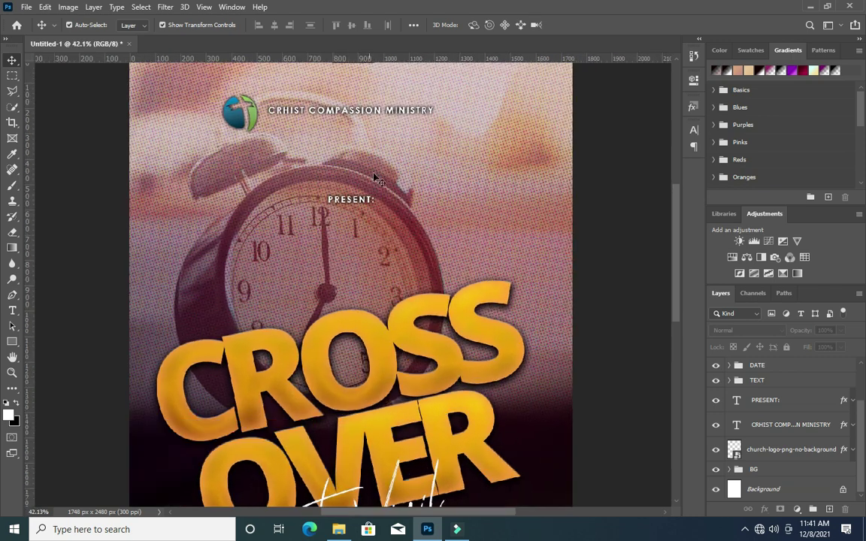
scroll(387, 196, down, 1)
scroll(391, 180, down, 1)
scroll(391, 181, down, 1)
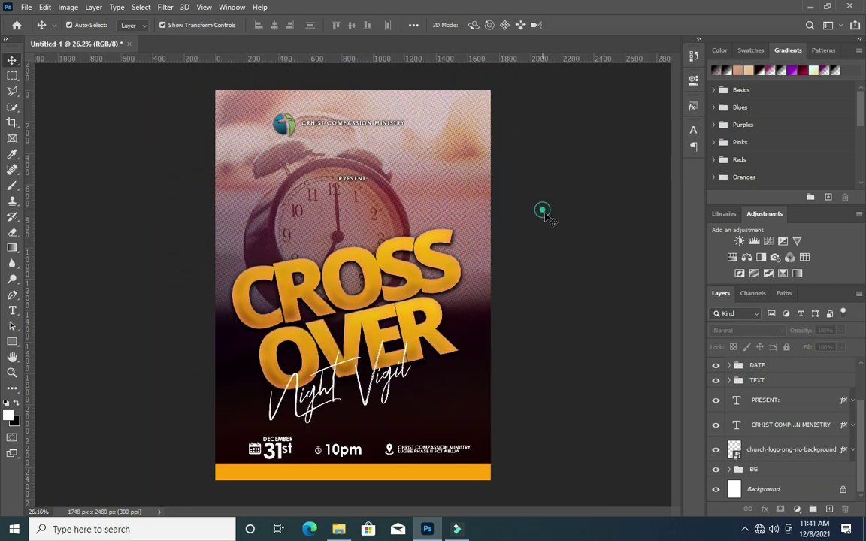
click(771, 449)
shift+click(764, 399)
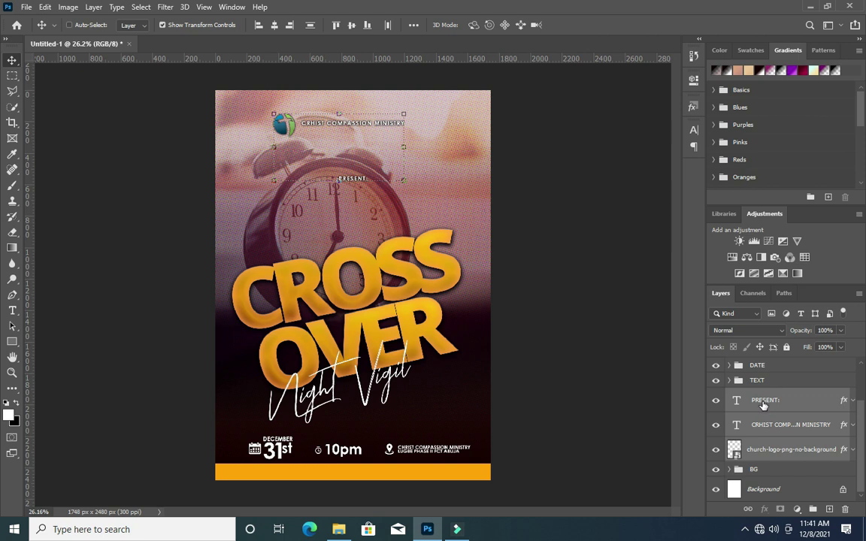
key(ctrl+g)
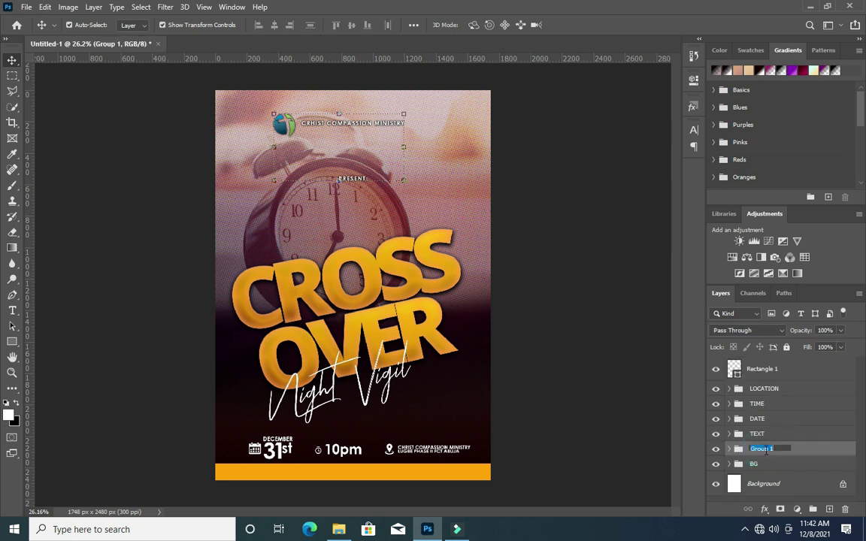
text(CHURCH)
key(Return)
Deselect the CHURCH group and scroll through the Layers panel to review the stack.
click(605, 264)
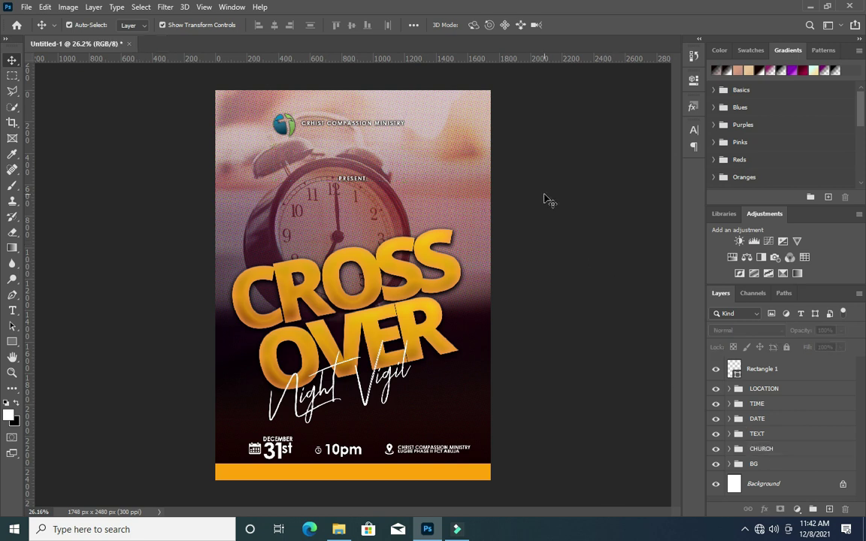
scroll(474, 175, down, 1)
scroll(386, 209, down, 1)
scroll(387, 209, up, 2)
scroll(444, 243, up, 1)
scroll(445, 243, down, 1)
Place the lens-flare image across the title, rotated about -10.2°, and commit it.
click(339, 529)
mouse_move(264, 217)
mouse_down()
mouse_move(160, 398)
mouse_move(346, 312)
mouse_move(348, 322)
mouse_up()
scroll(348, 321, up, 1)
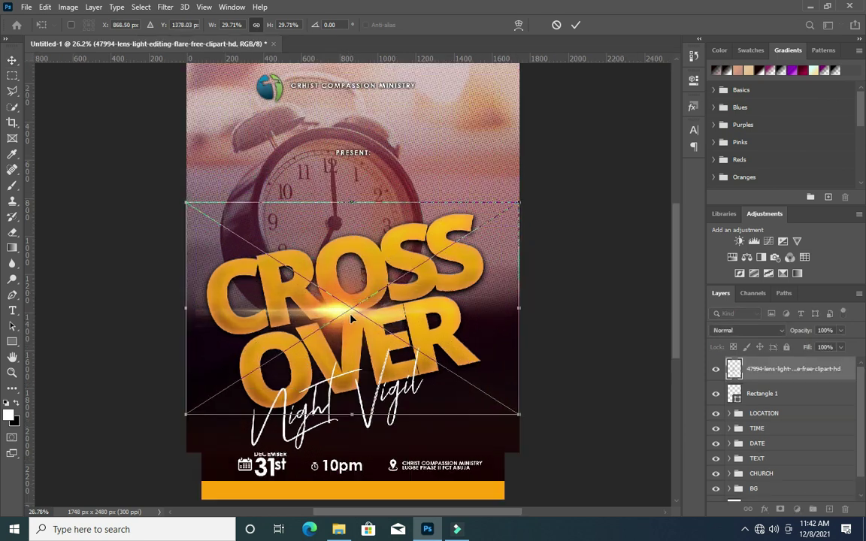
scroll(347, 319, up, 1)
drag(546, 434, 556, 393)
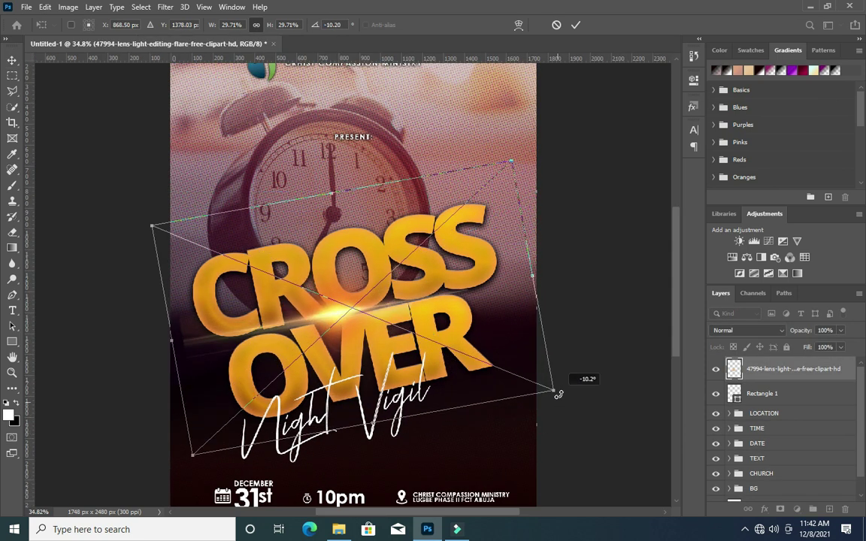
drag(336, 313, 342, 316)
click(575, 25)
Set the flare to Screen blend mode, add a layer mask, and fit the poster in view.
click(749, 331)
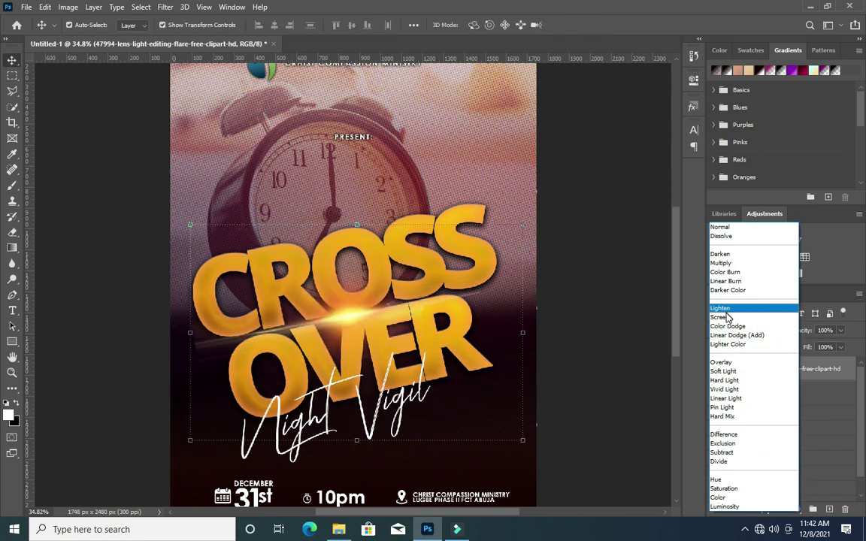
click(724, 317)
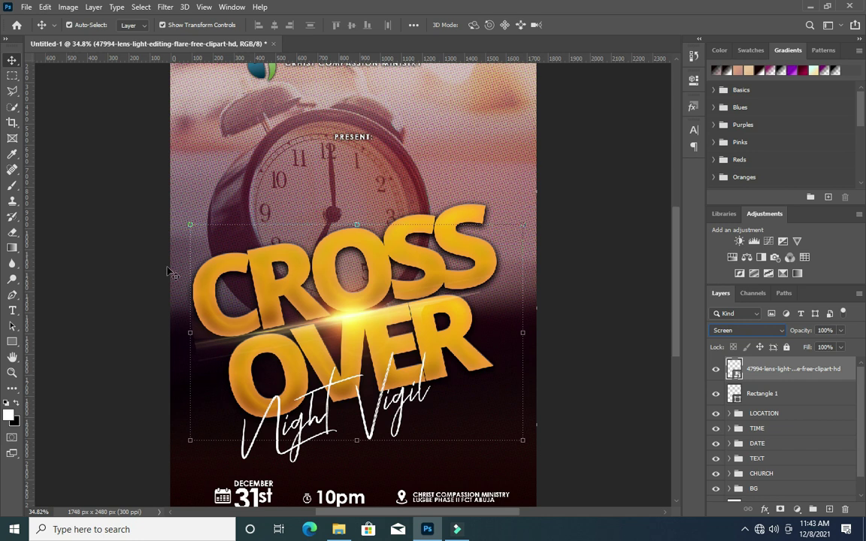
click(780, 510)
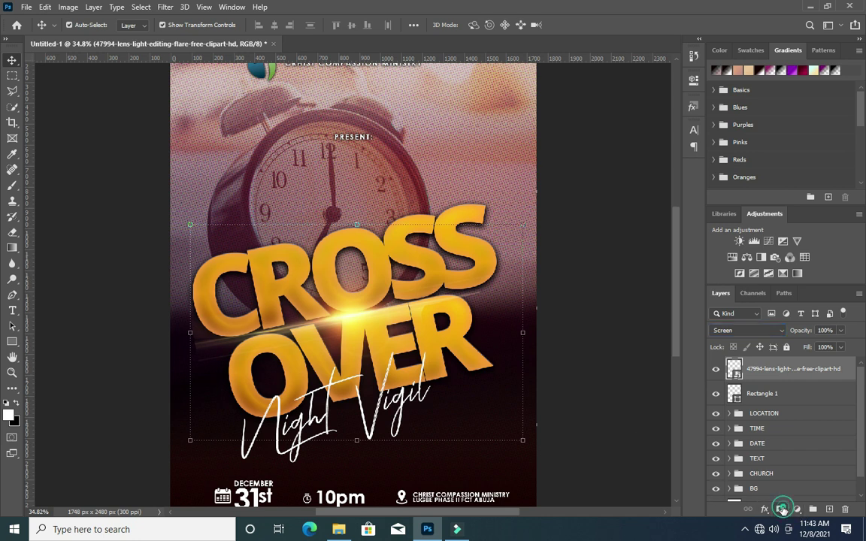
click(10, 187)
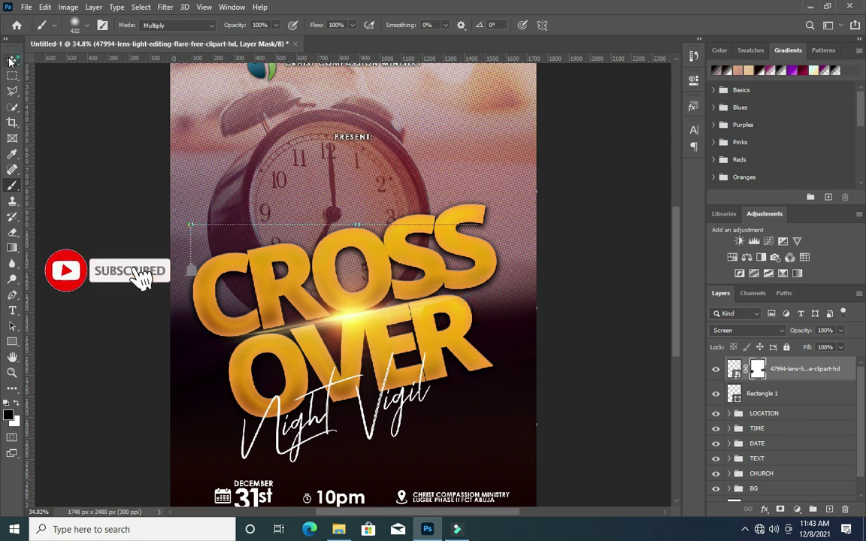
key(v)
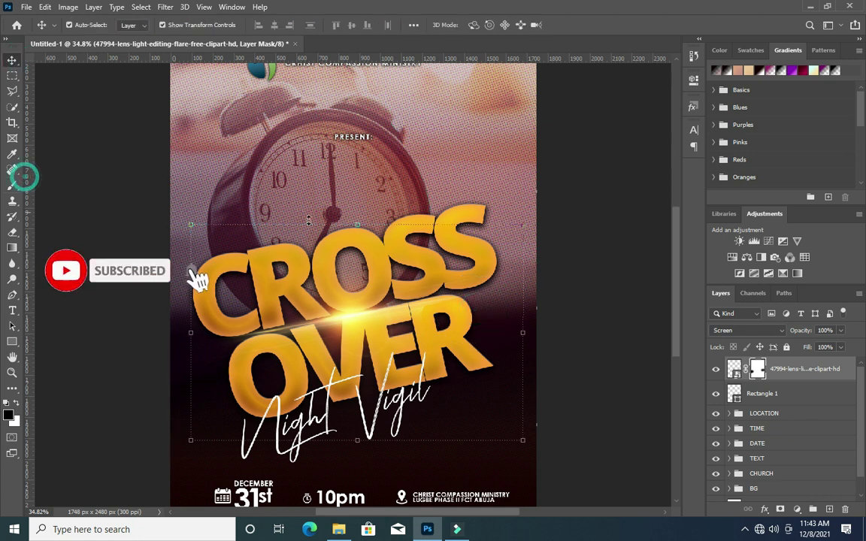
key(ctrl+0)
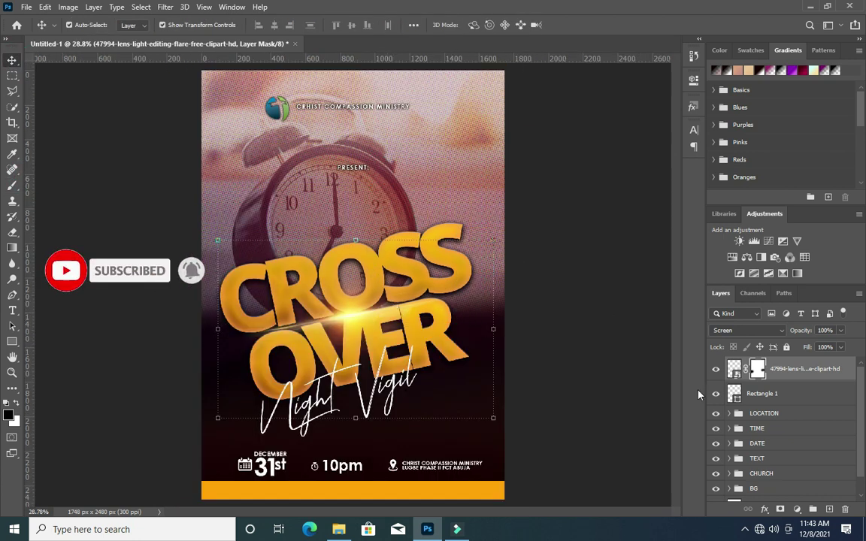
Convert the masked flare to a smart object and move a duplicate to the clock top.
click(813, 375)
right_click(813, 373)
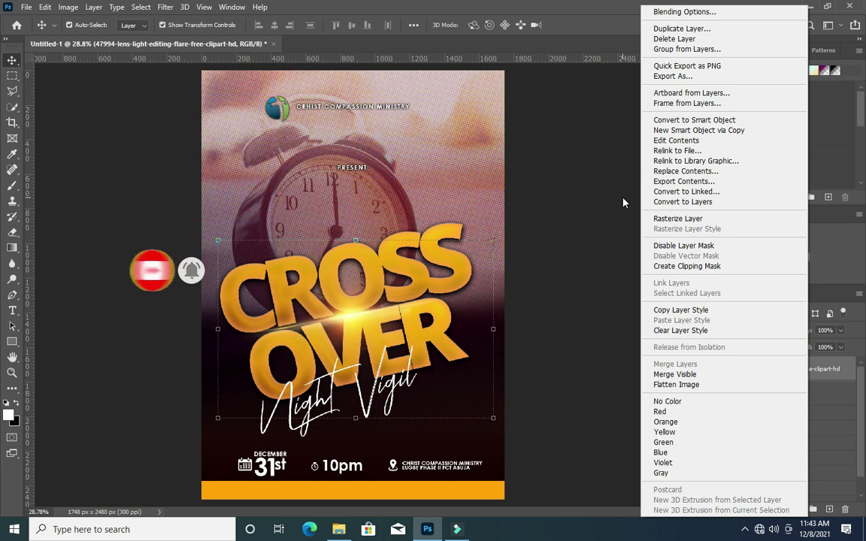
click(687, 120)
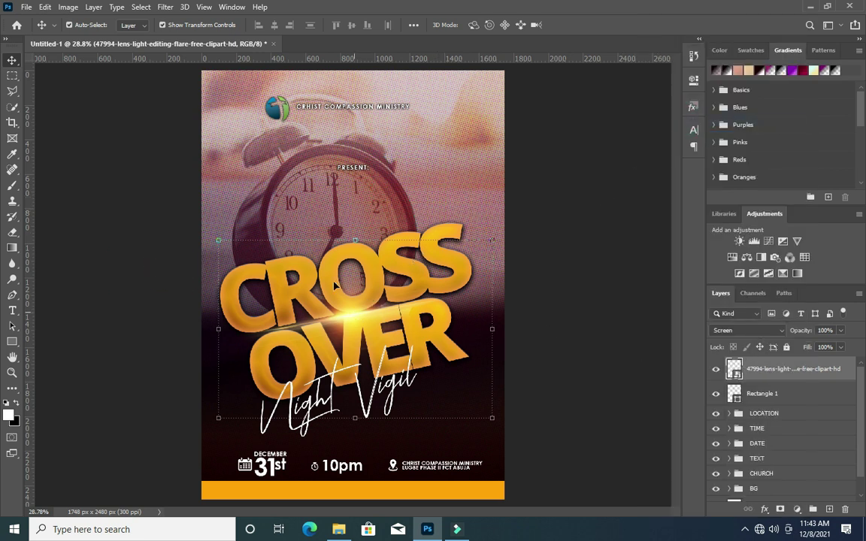
drag(831, 368, 830, 509)
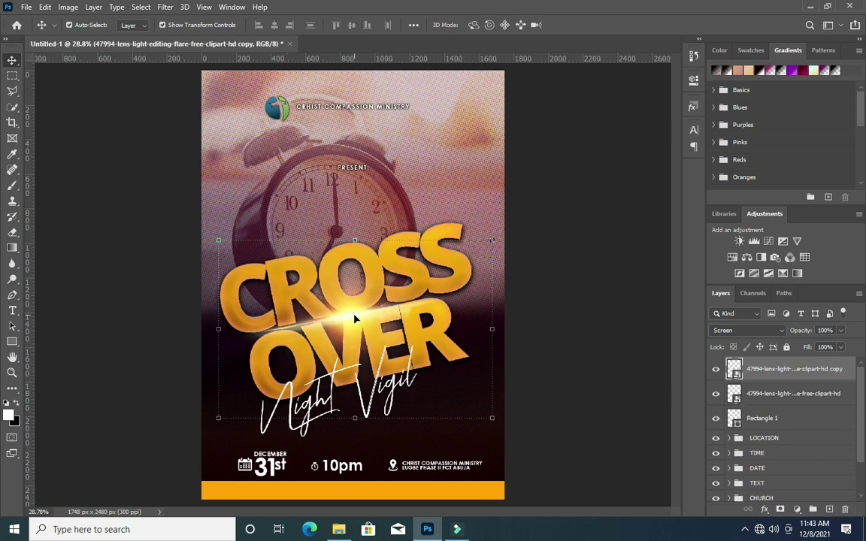
drag(356, 319, 336, 145)
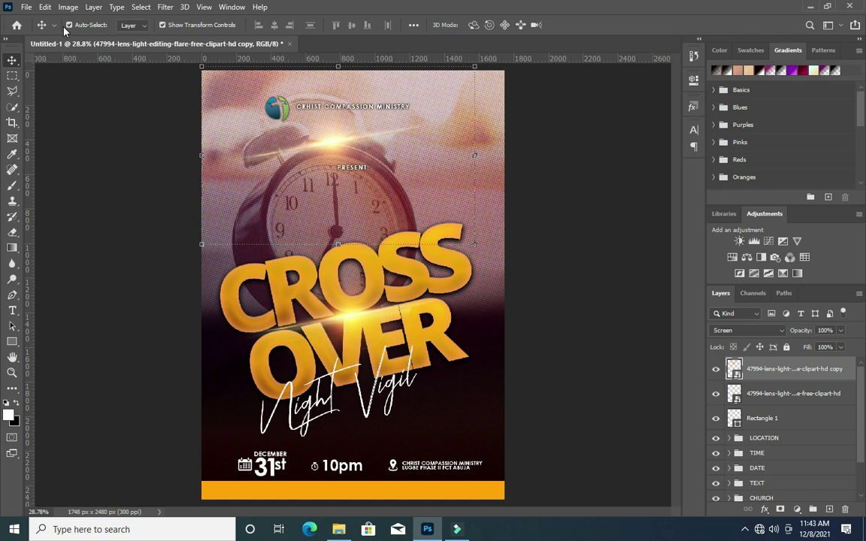
Soften the flare copy with a Gaussian Blur of about 22.2 px.
click(165, 8)
mouse_move(172, 143)
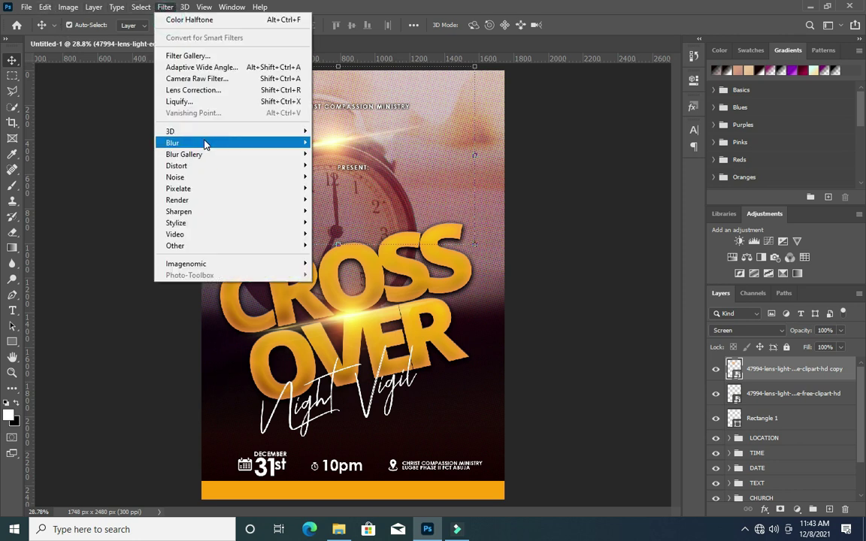
click(329, 188)
mouse_move(648, 294)
mouse_down()
mouse_move(681, 295)
mouse_move(661, 294)
mouse_up()
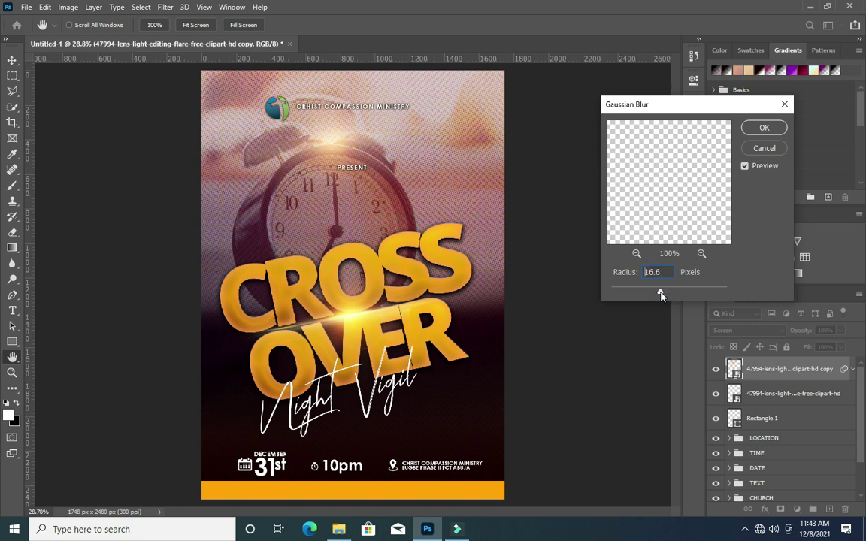
drag(663, 294, 663, 294)
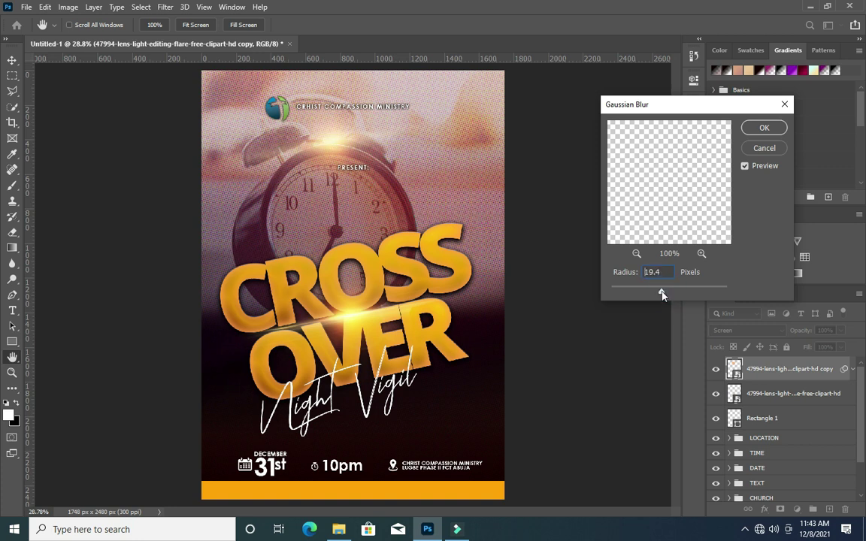
click(663, 294)
Apply the blur, then duplicate the flare and place the copy beside the clock's right side.
click(762, 127)
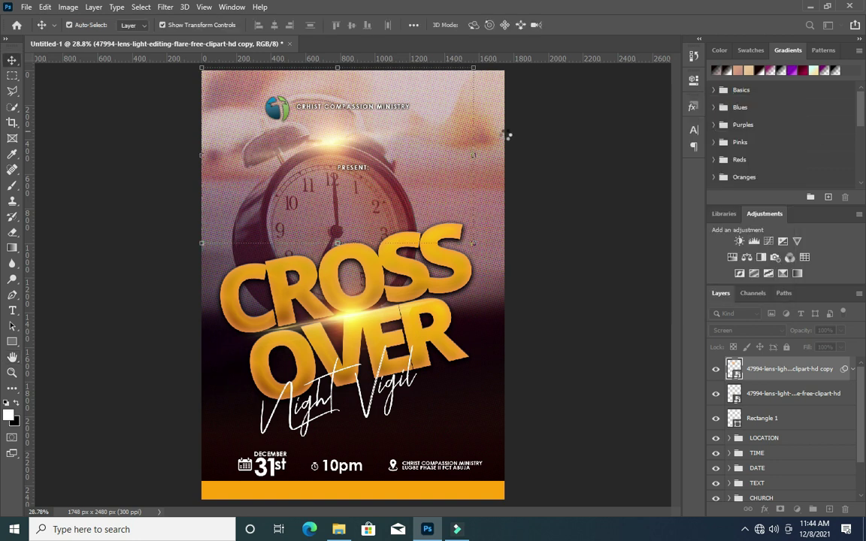
scroll(557, 169, down, 2)
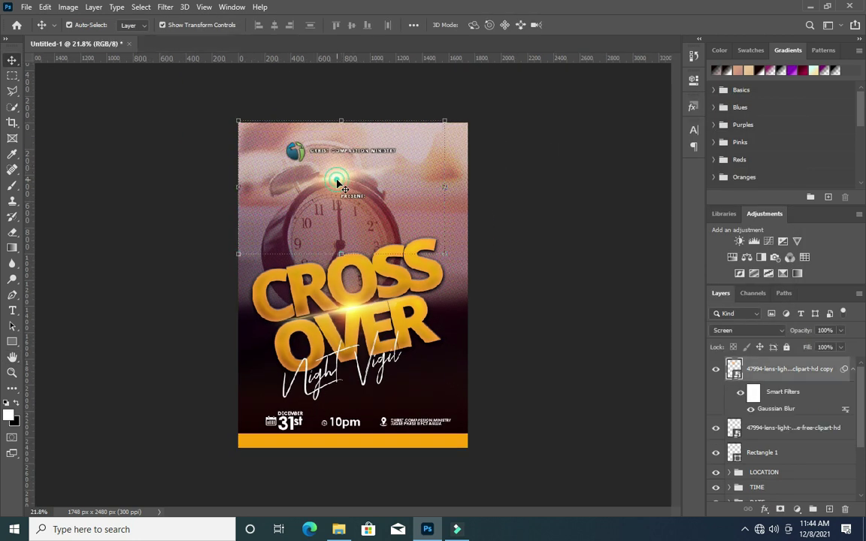
click(853, 369)
key(ctrl+j)
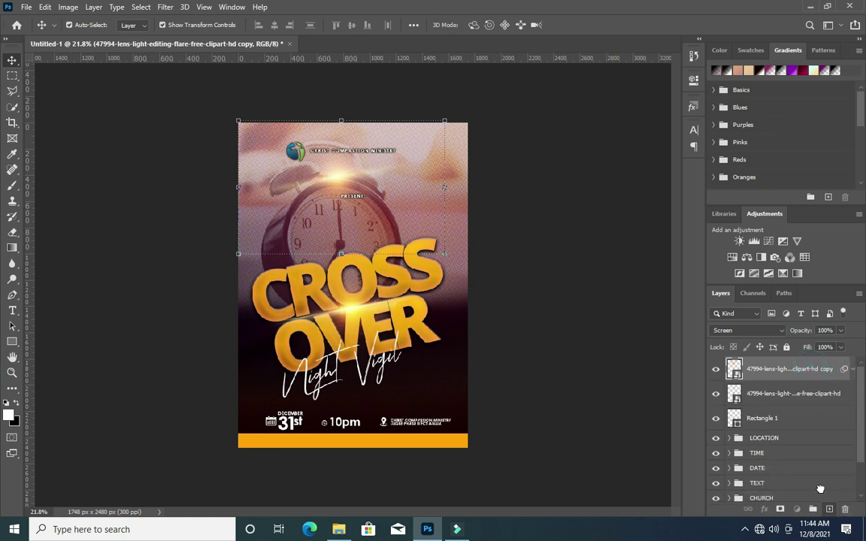
drag(338, 182, 416, 246)
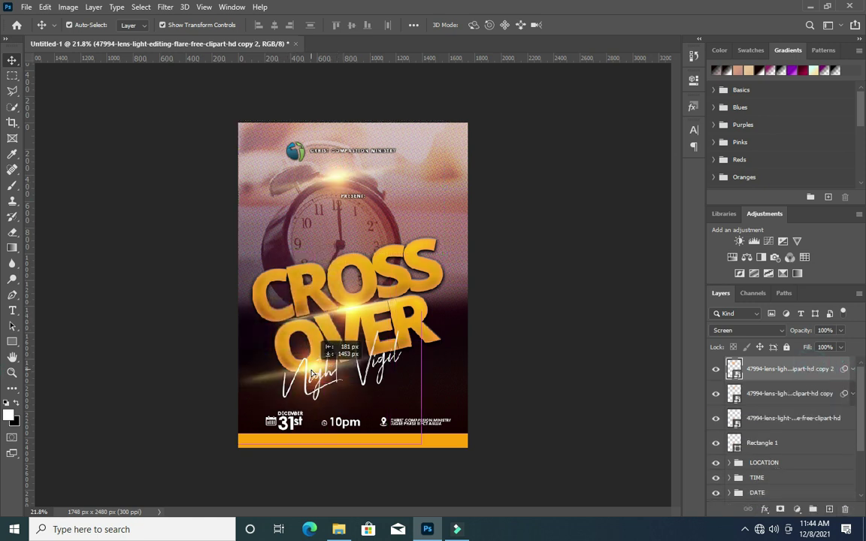
drag(416, 246, 414, 248)
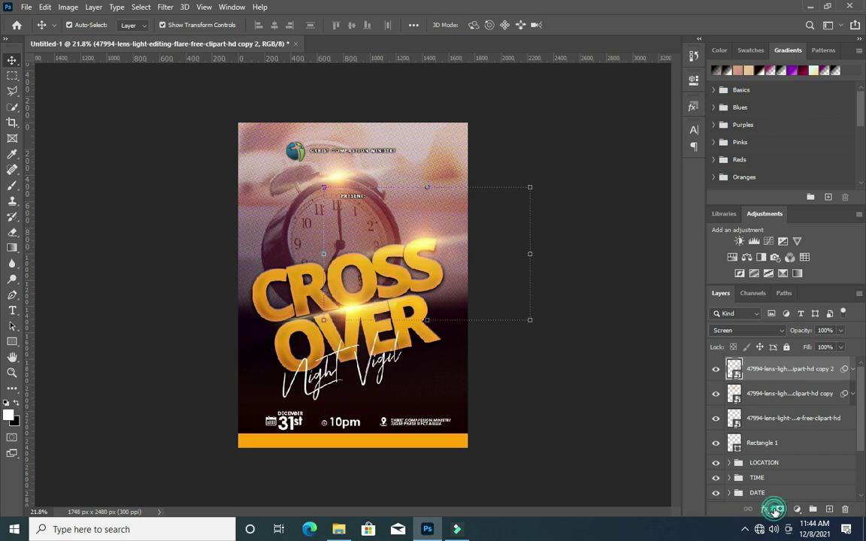
Mask the new flare copy and paint out its haze around the clock's right side.
click(780, 509)
click(12, 185)
drag(412, 219, 463, 237)
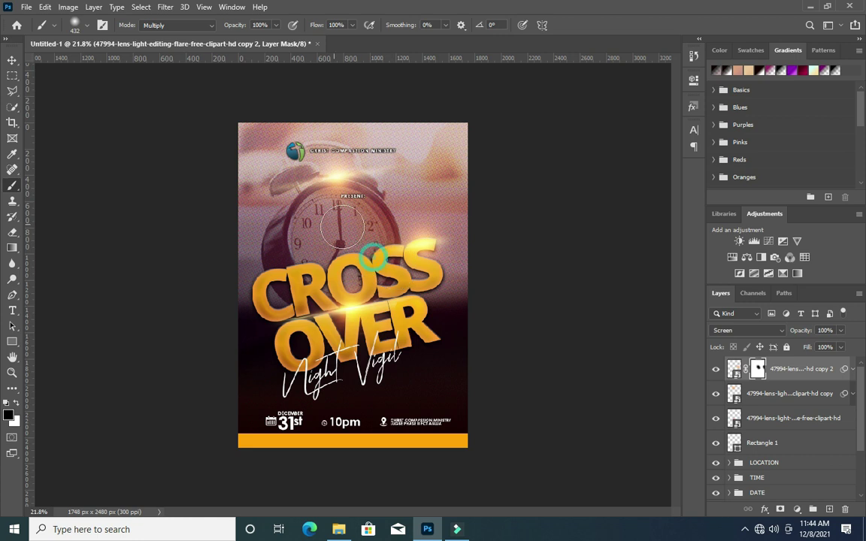
click(12, 60)
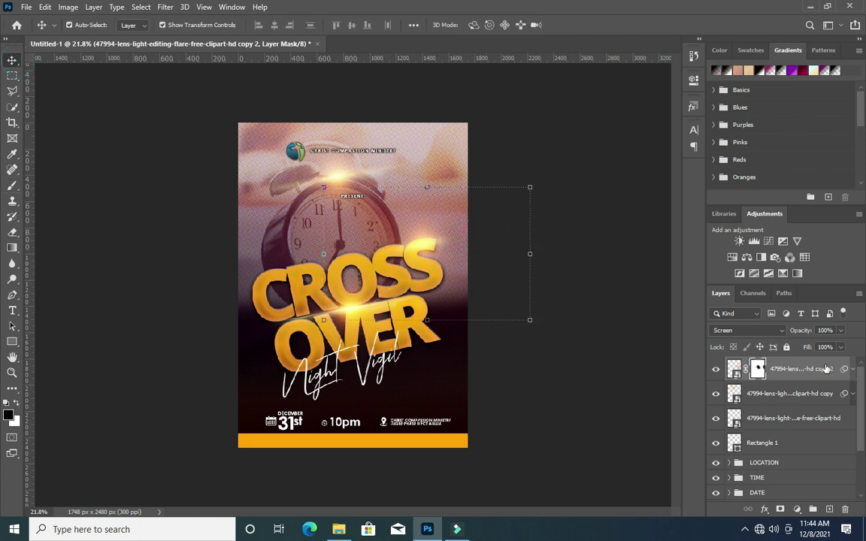
Duplicate the masked flare again and move it to the title's lower left.
drag(826, 368, 830, 509)
mouse_move(413, 249)
mouse_down()
mouse_move(284, 338)
mouse_move(304, 364)
mouse_up()
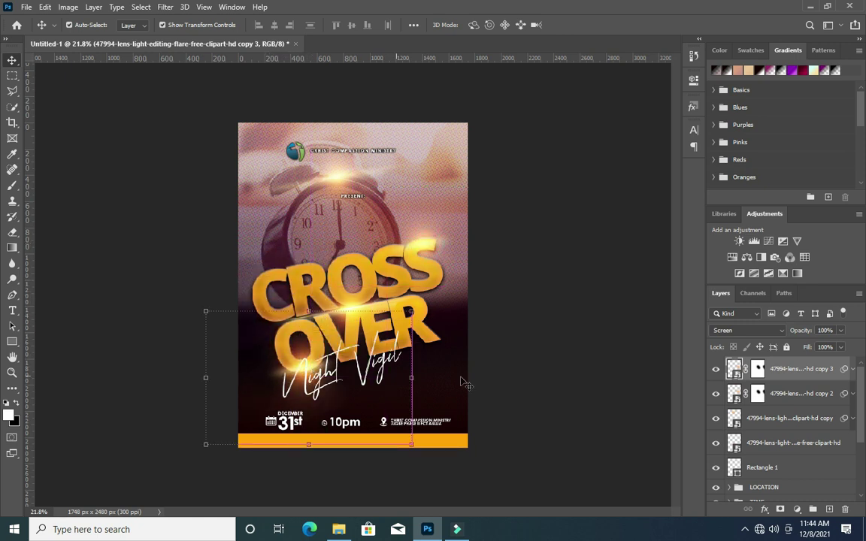
click(485, 319)
scroll(488, 309, up, 1)
scroll(488, 297, down, 2)
scroll(489, 292, down, 2)
scroll(473, 293, up, 3)
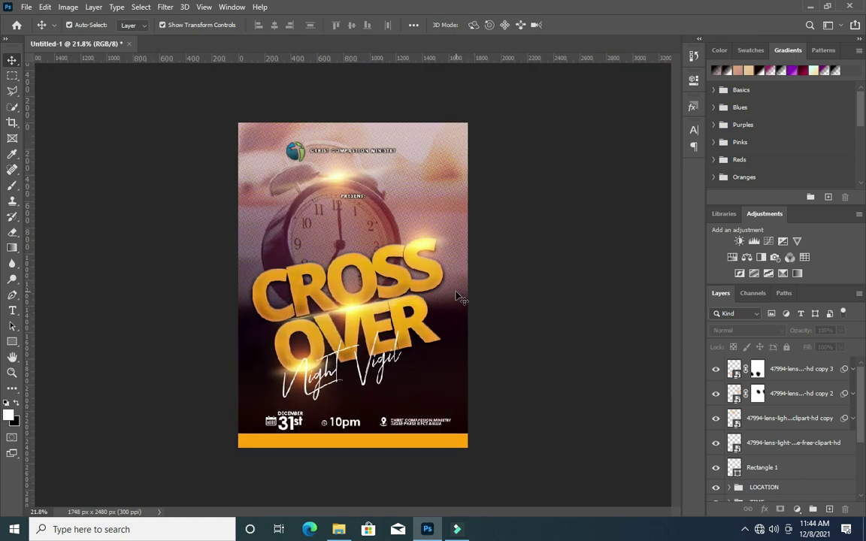
scroll(460, 290, down, 1)
scroll(481, 240, up, 1)
scroll(512, 203, up, 2)
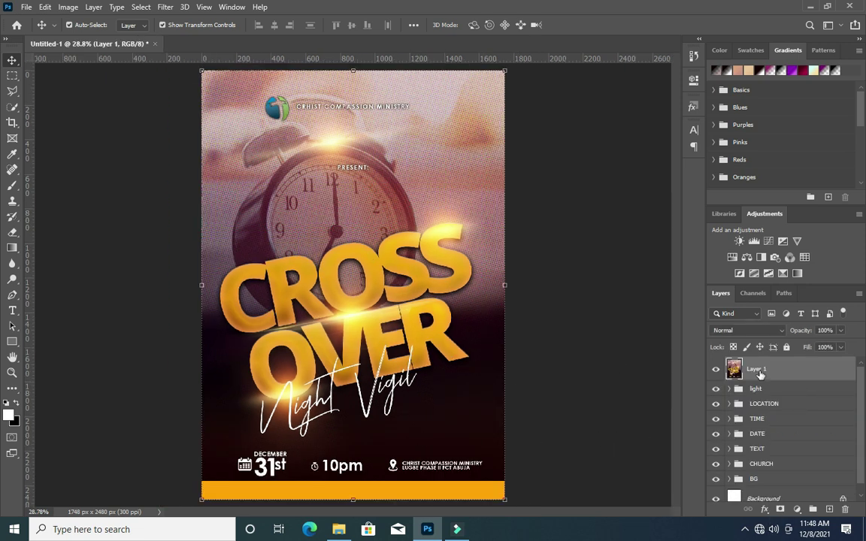
Grade in Camera Raw: Temperature -24, Tint +21, Clarity +33, Dehaze +36, Vibrance +32.
click(164, 7)
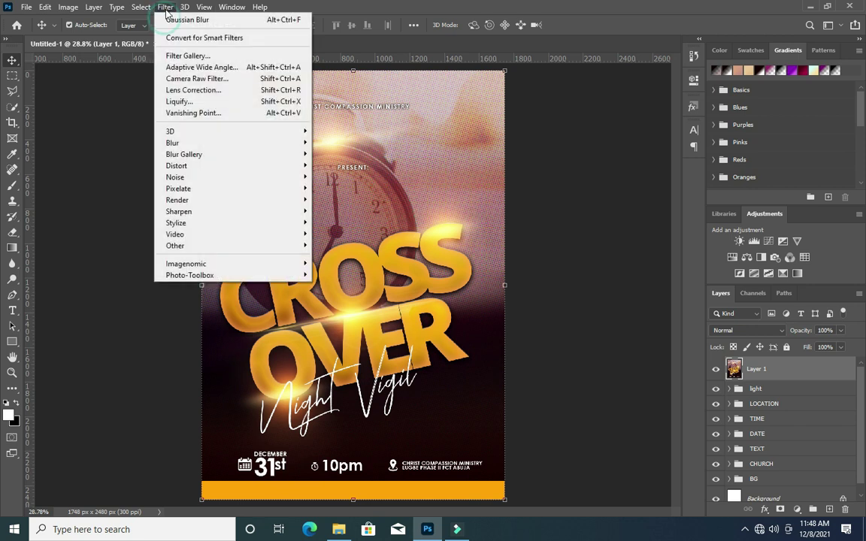
key(Escape)
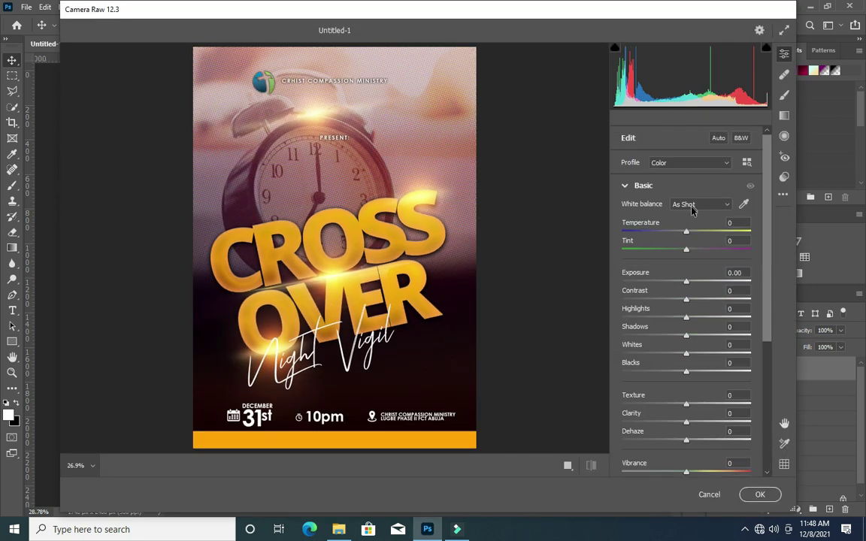
drag(685, 233, 671, 234)
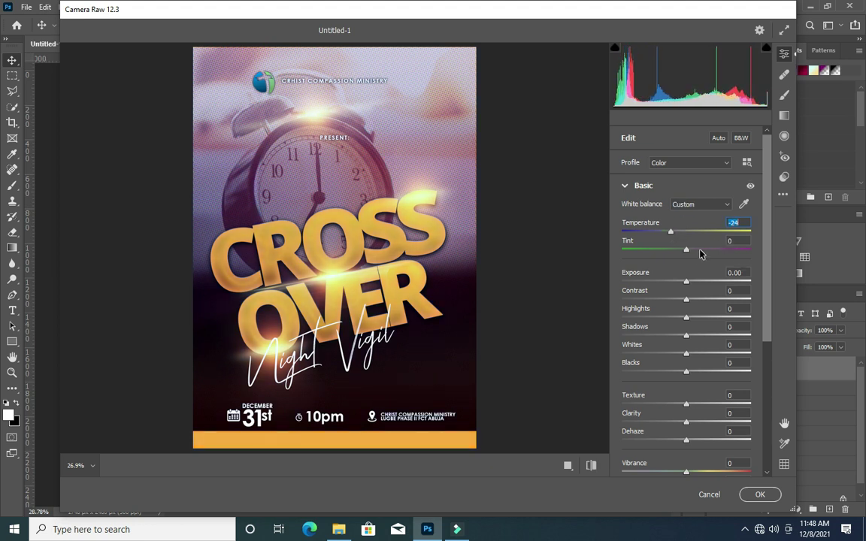
drag(686, 249, 700, 253)
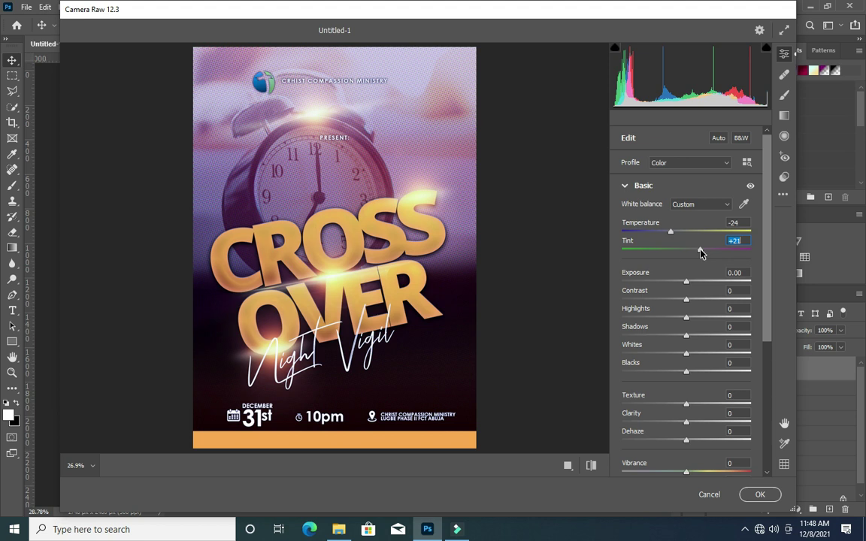
scroll(724, 355, down, 2)
scroll(715, 316, down, 2)
scroll(710, 321, down, 1)
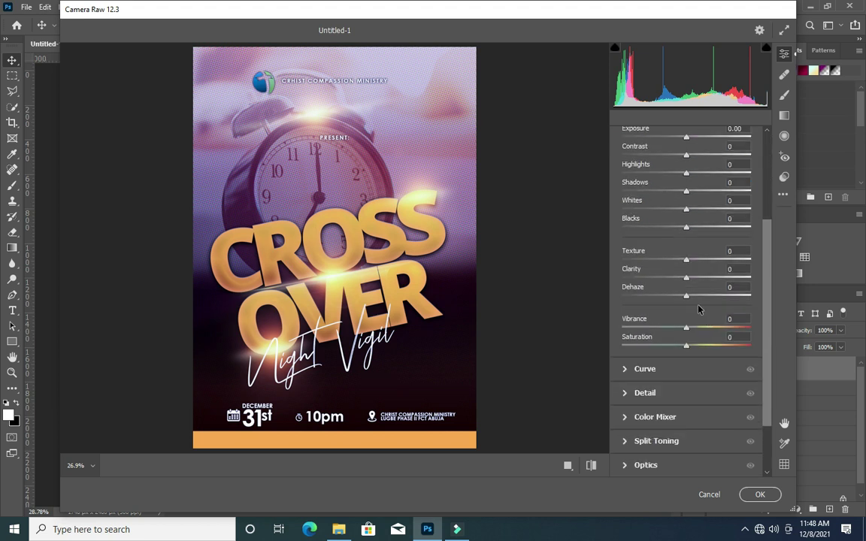
mouse_move(687, 278)
mouse_down()
mouse_move(709, 280)
mouse_move(707, 297)
mouse_up()
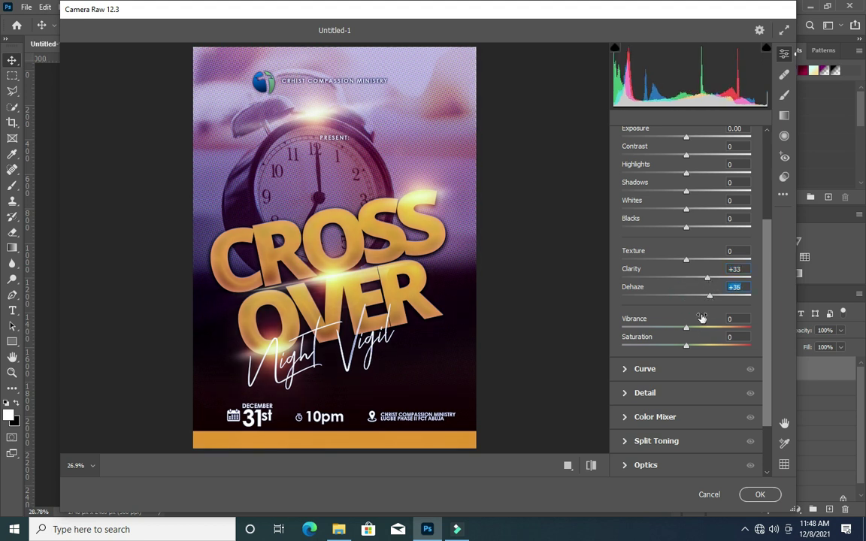
drag(686, 331, 705, 331)
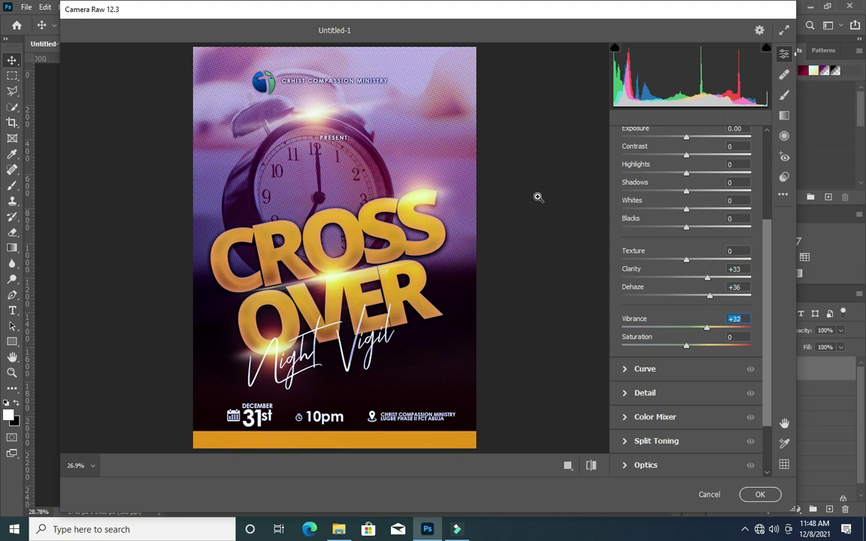
click(759, 494)
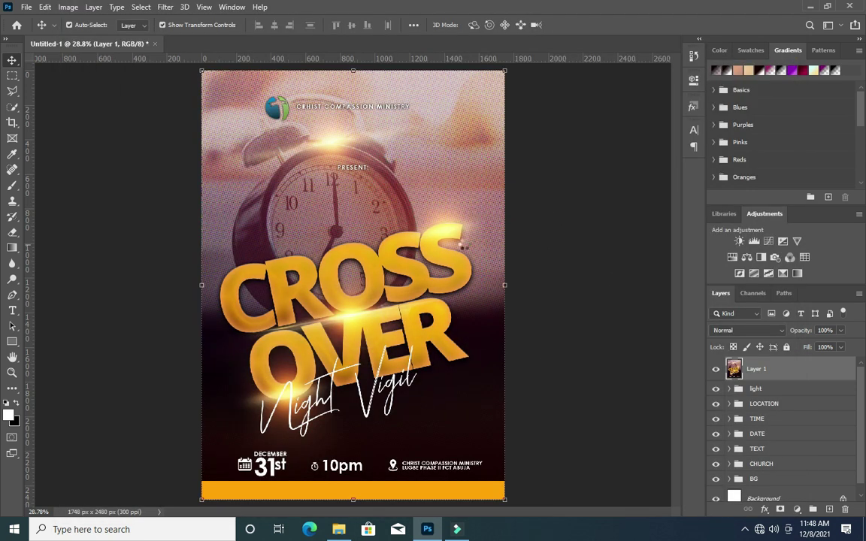